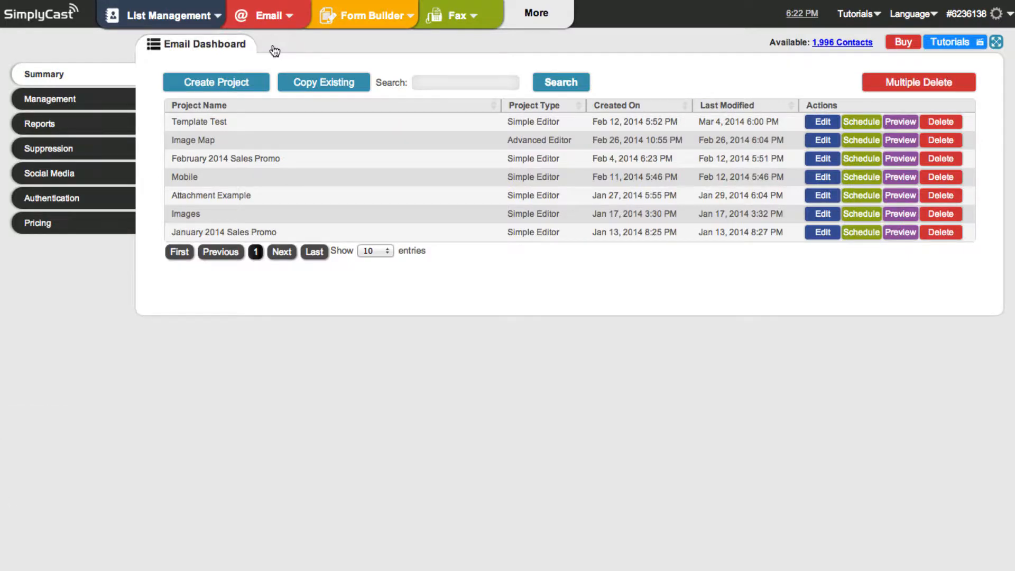
Create a new email project named My Project using the Simple Editor and continue to its design
{"action": "left_click", "coordinate": [238, 84]}
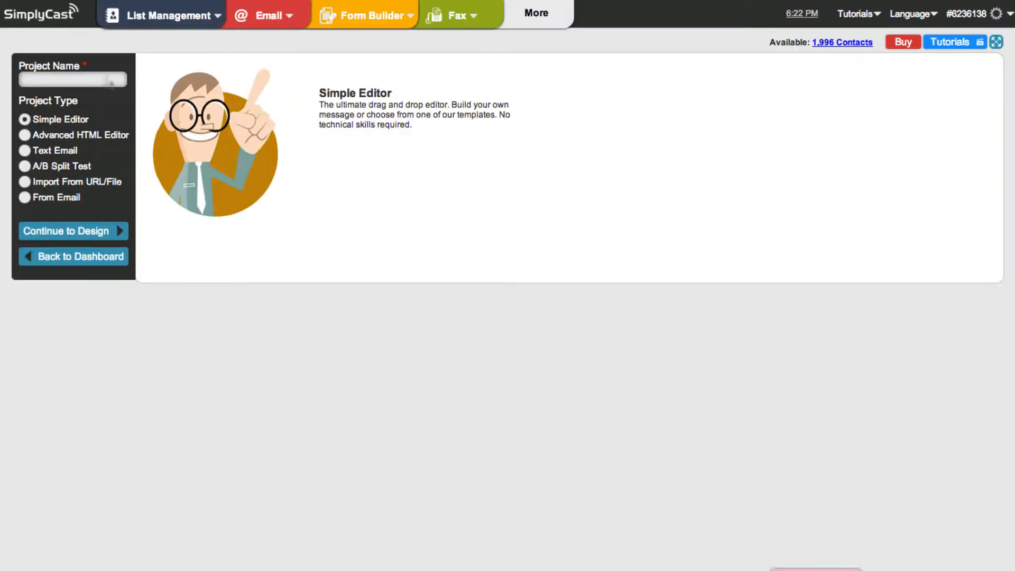
{"action": "left_click", "coordinate": [102, 77]}
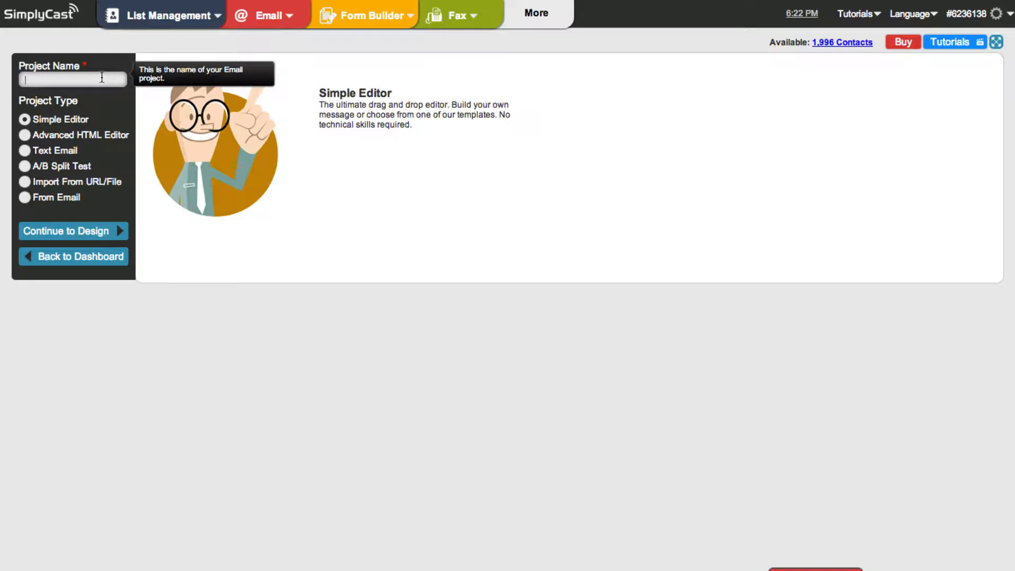
{"action": "type", "text": "My Project"}
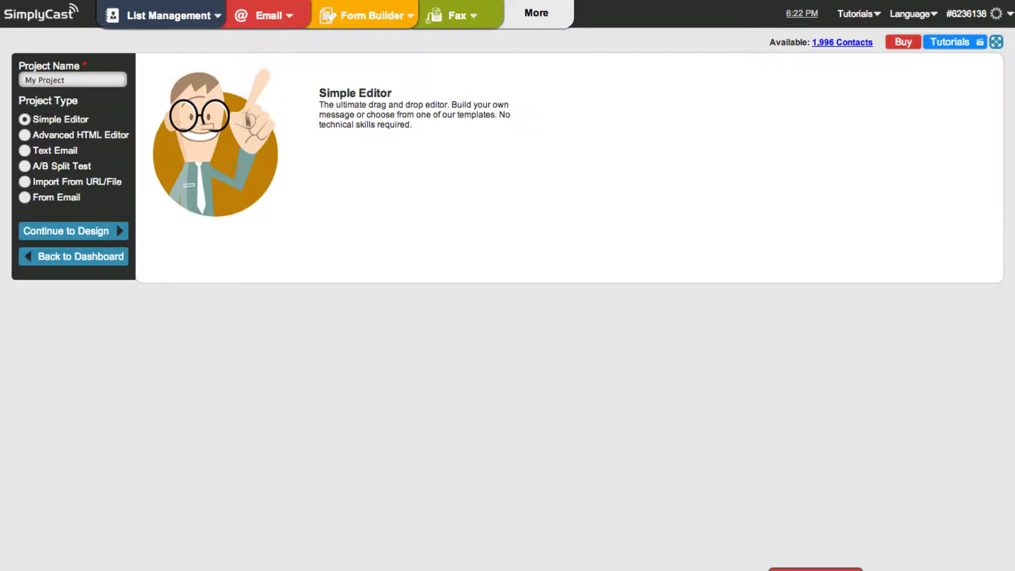
{"action": "left_click", "coordinate": [118, 222]}
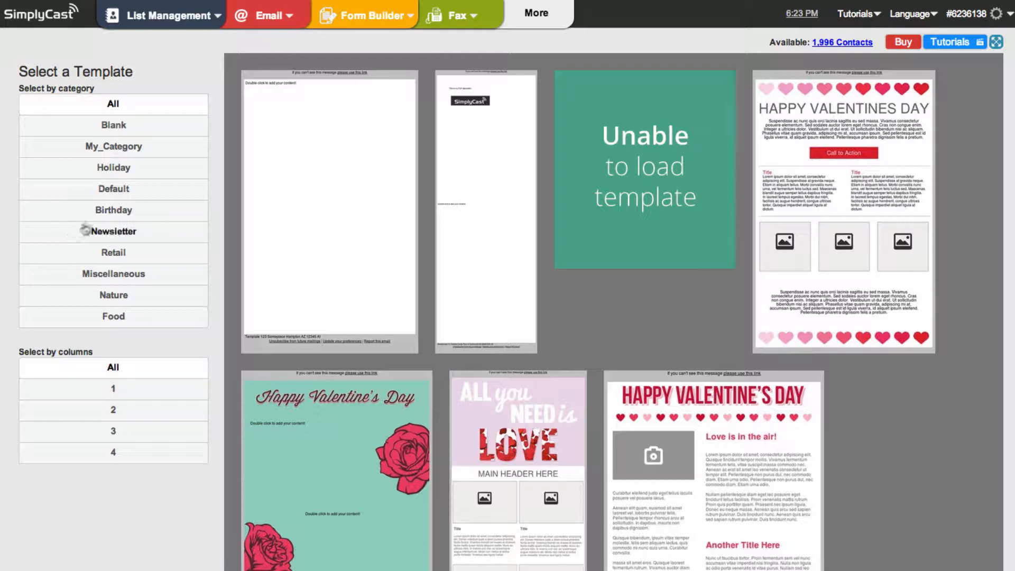
Use the single-area blank template from the Blank category for the email
{"action": "left_click", "coordinate": [170, 130]}
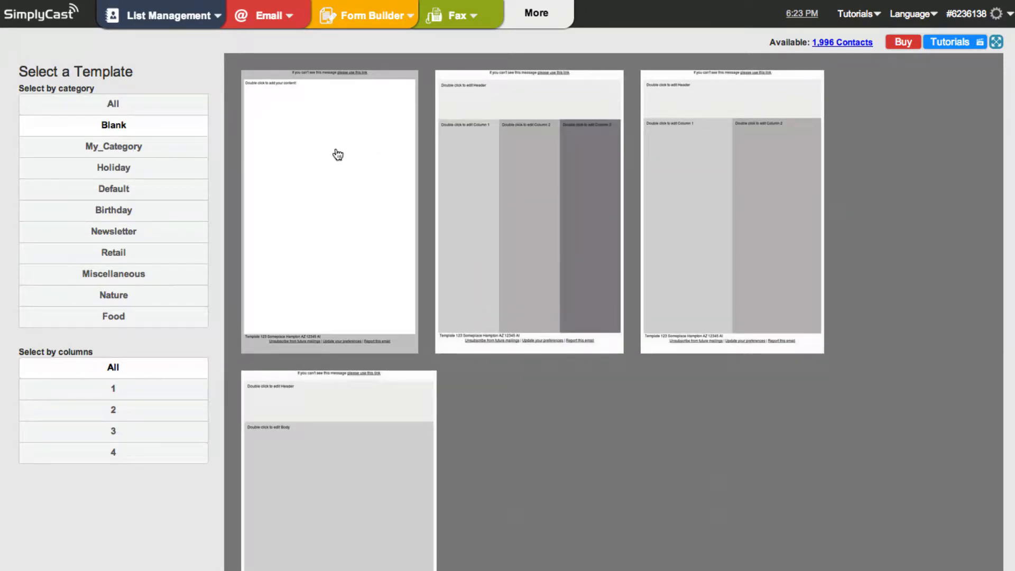
{"action": "left_click", "coordinate": [336, 154]}
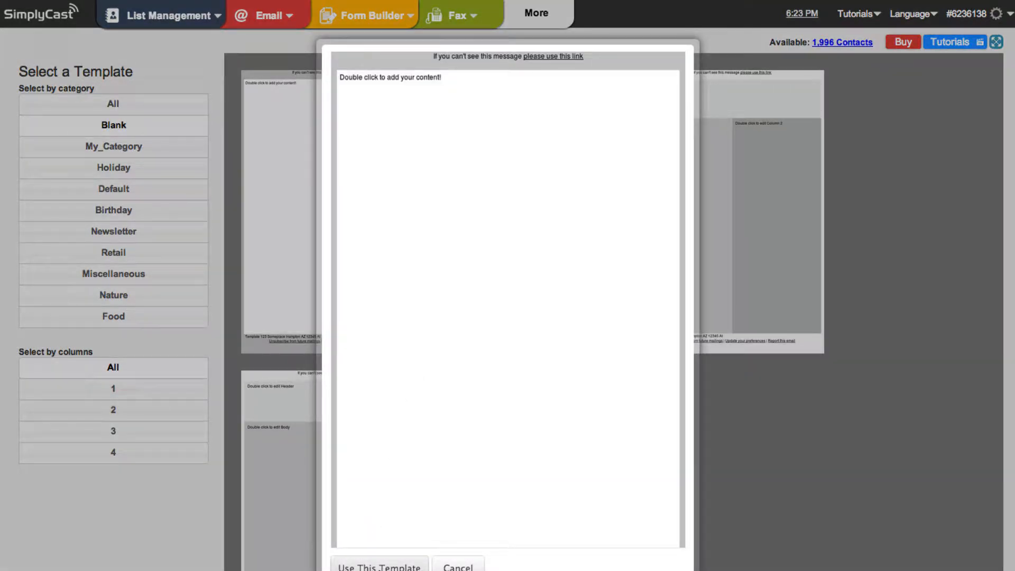
{"action": "left_click", "coordinate": [379, 566]}
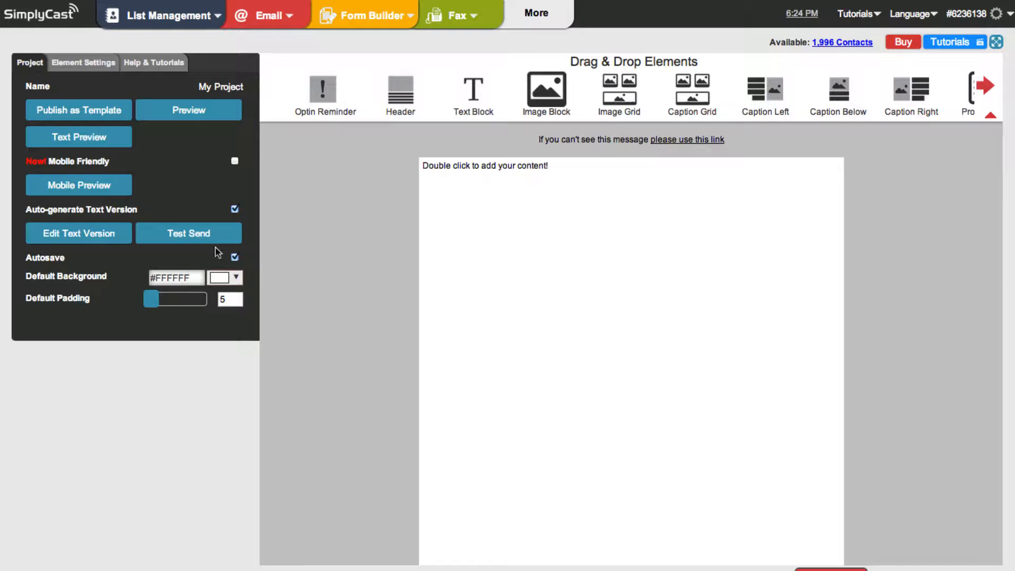
Add an Image Block at the top of the email, above the existing text block
{"action": "mouse_move", "coordinate": [185, 158]}
{"action": "mouse_move", "coordinate": [23, 83]}
{"action": "mouse_move", "coordinate": [75, 89]}
{"action": "mouse_move", "coordinate": [123, 114]}
{"action": "left_click", "coordinate": [529, 277]}
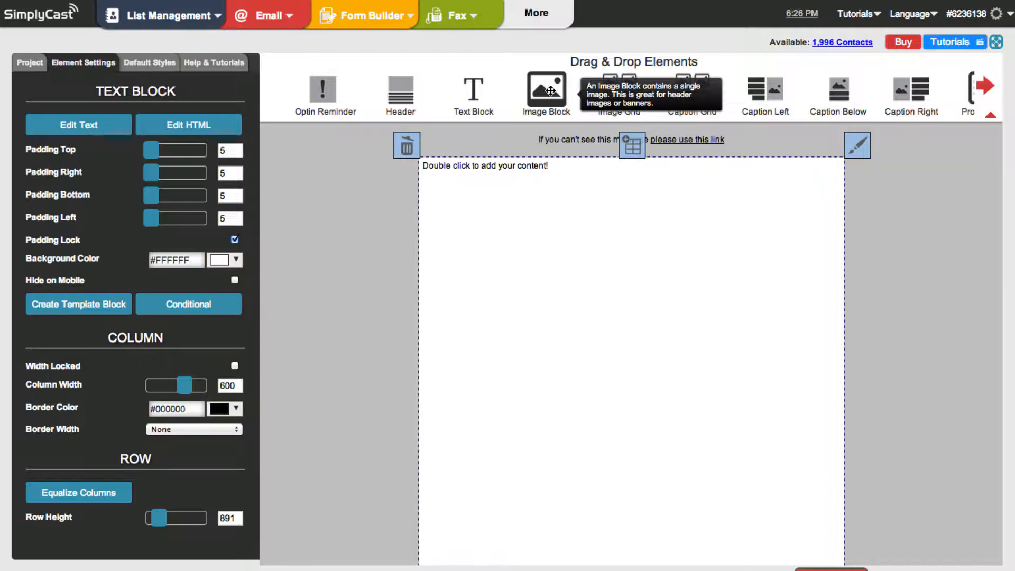
{"action": "left_click_drag", "start_coordinate": [550, 91], "coordinate": [558, 166]}
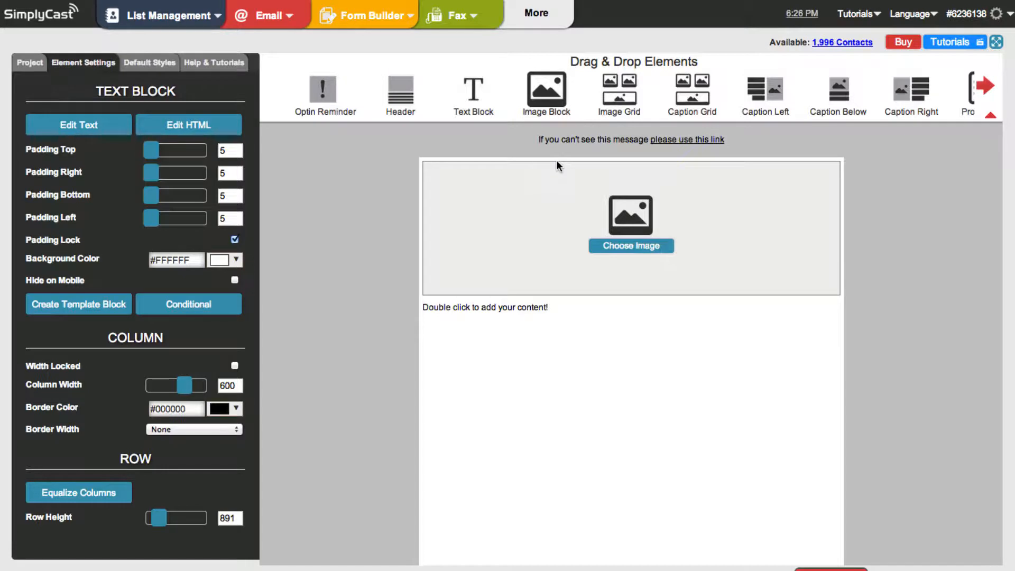
Upload My Company header.jpg from the Desktop and place it in the new image block
{"action": "left_click", "coordinate": [521, 225]}
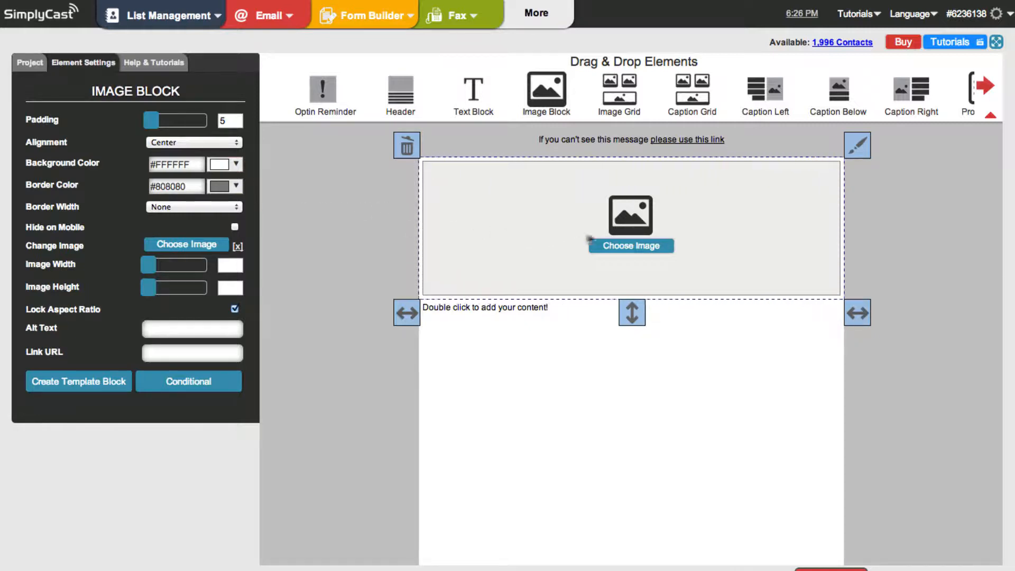
{"action": "left_click", "coordinate": [632, 246]}
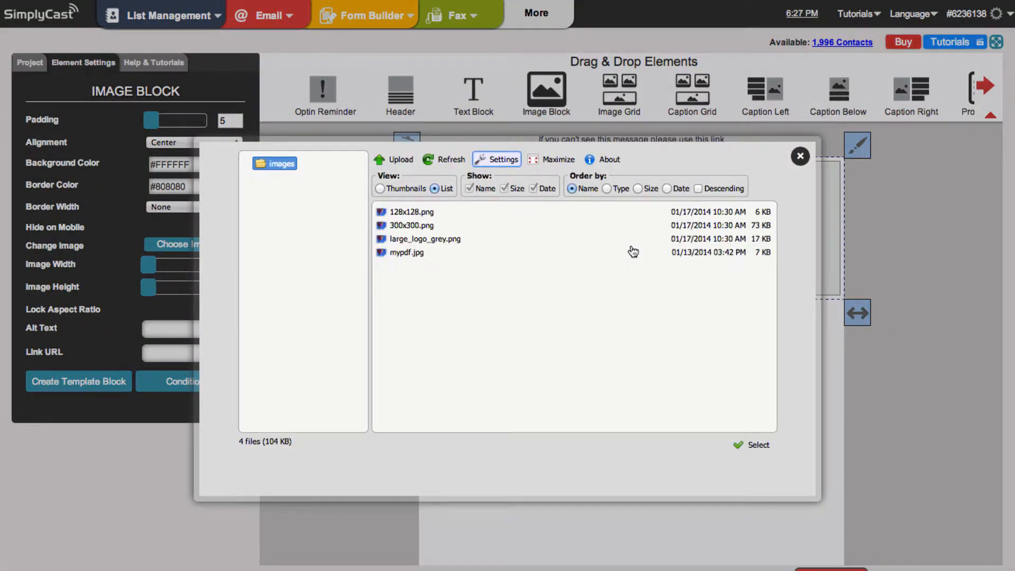
{"action": "left_click", "coordinate": [394, 161]}
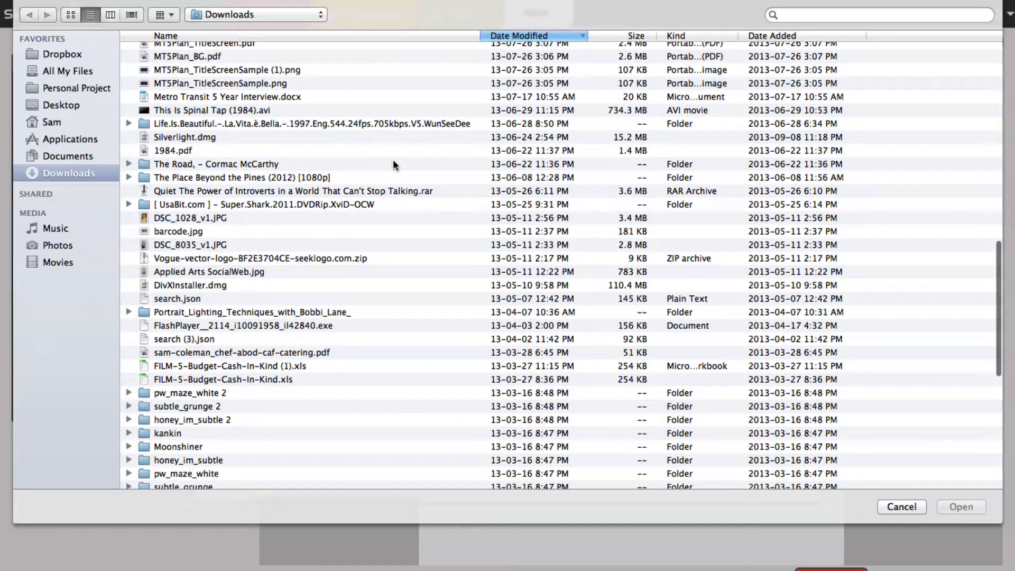
{"action": "left_click", "coordinate": [69, 112]}
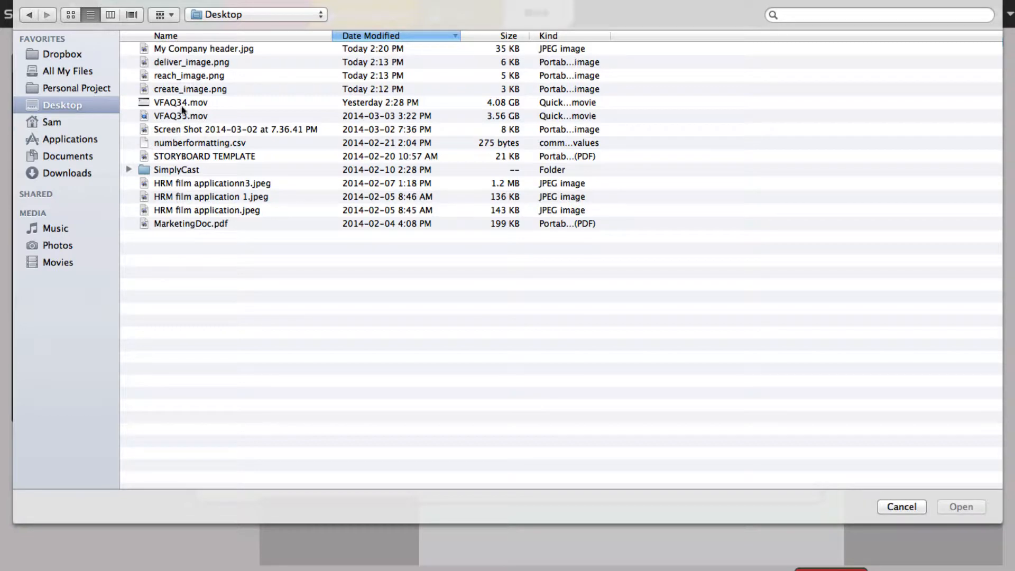
{"action": "double_click", "coordinate": [234, 48]}
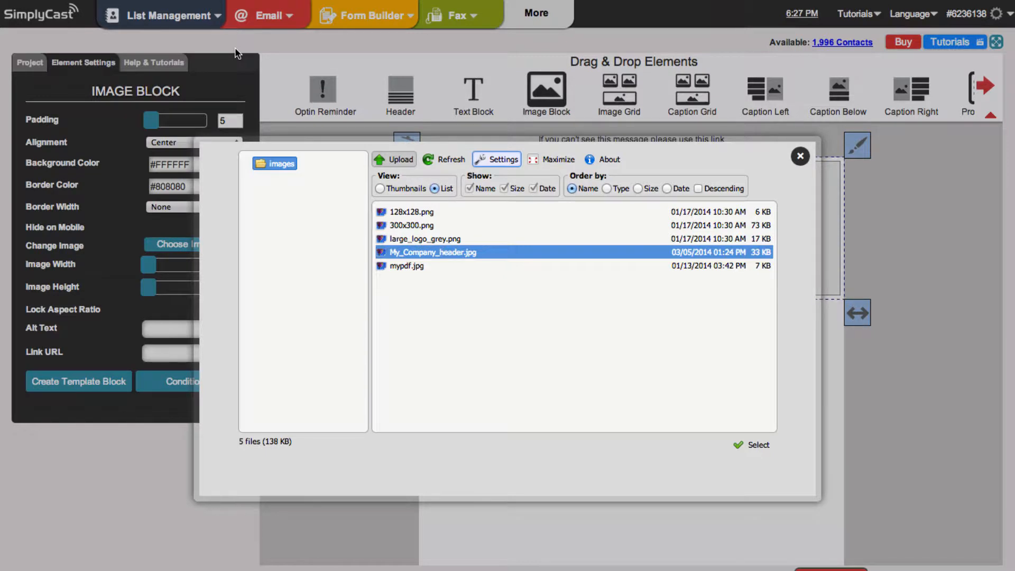
{"action": "double_click", "coordinate": [445, 252]}
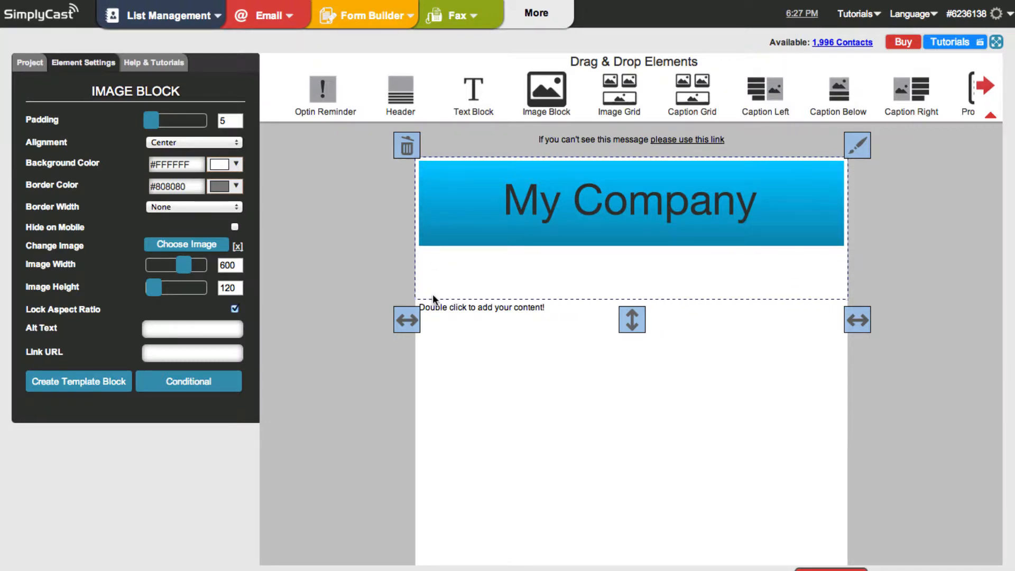
Shrink the image row's height to remove the empty space beneath the My Company header
{"action": "mouse_move", "coordinate": [450, 251]}
{"action": "mouse_move", "coordinate": [408, 320]}
{"action": "left_mouse_down"}
{"action": "mouse_move", "coordinate": [331, 321]}
{"action": "mouse_move", "coordinate": [471, 331]}
{"action": "mouse_move", "coordinate": [417, 325]}
{"action": "left_mouse_up"}
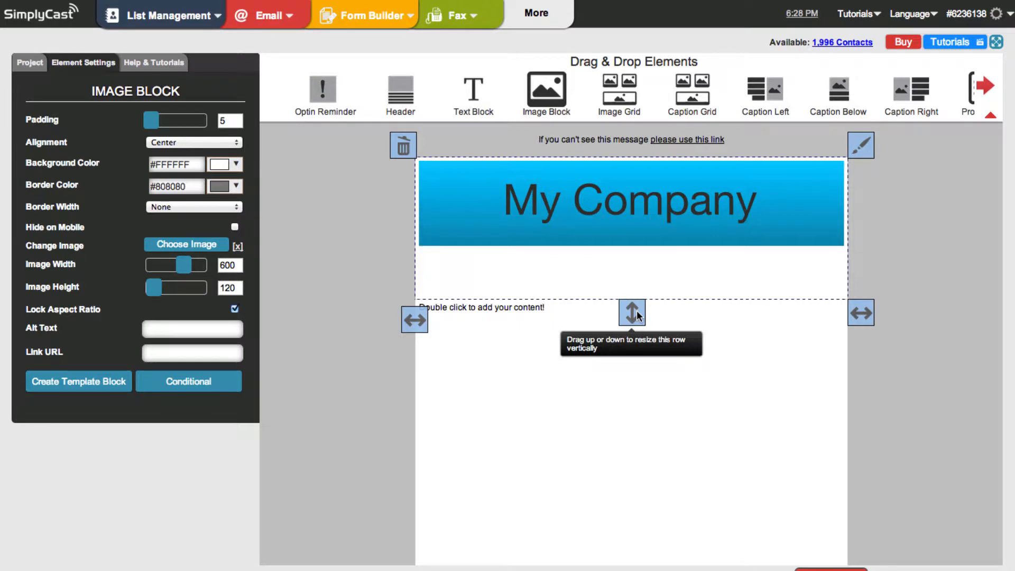
{"action": "left_click_drag", "start_coordinate": [638, 312], "coordinate": [628, 259]}
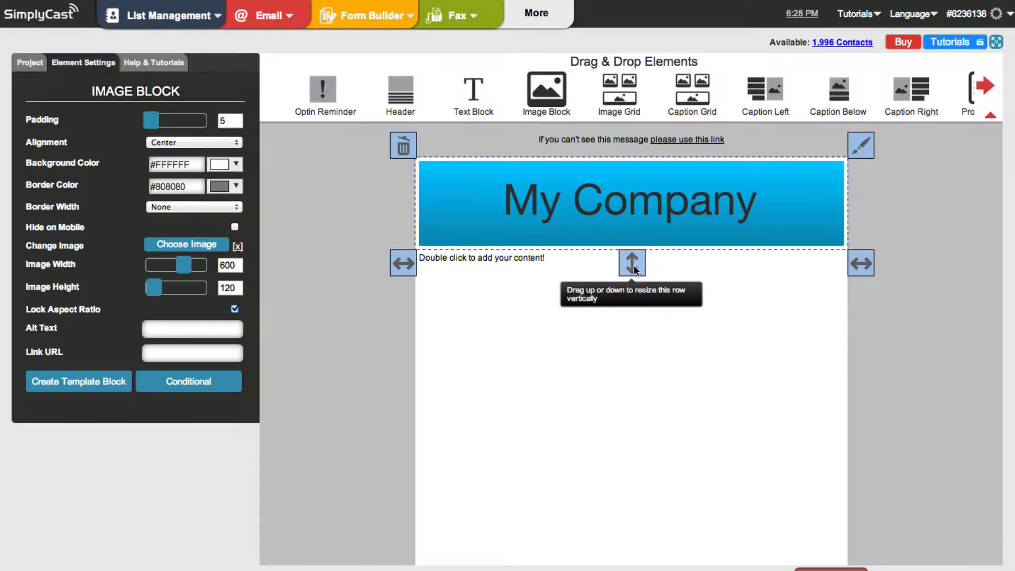
{"action": "left_click_drag", "start_coordinate": [636, 269], "coordinate": [636, 218]}
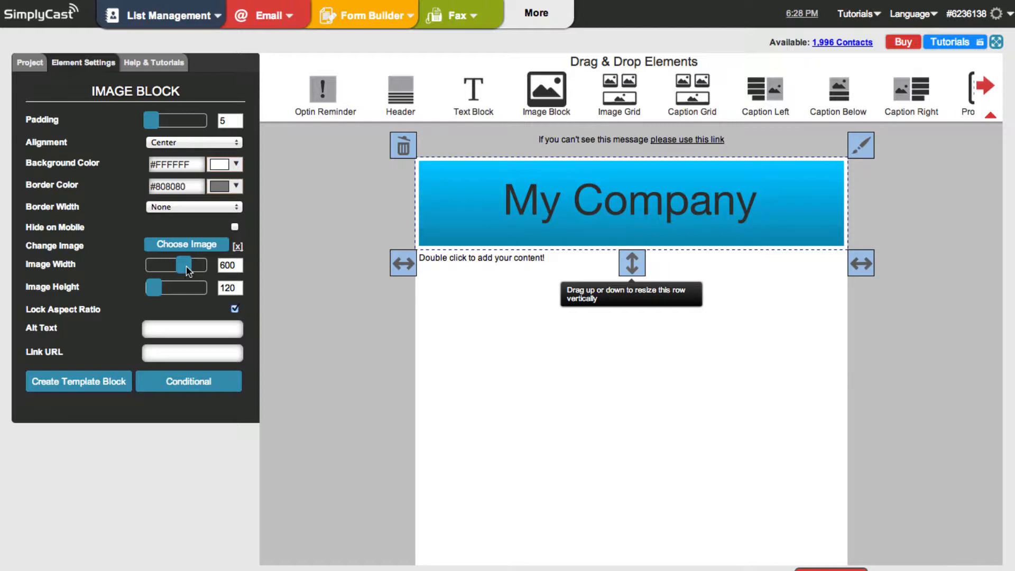
Scale the header image down proportionally and set its width to 400
{"action": "left_click_drag", "start_coordinate": [187, 269], "coordinate": [182, 268]}
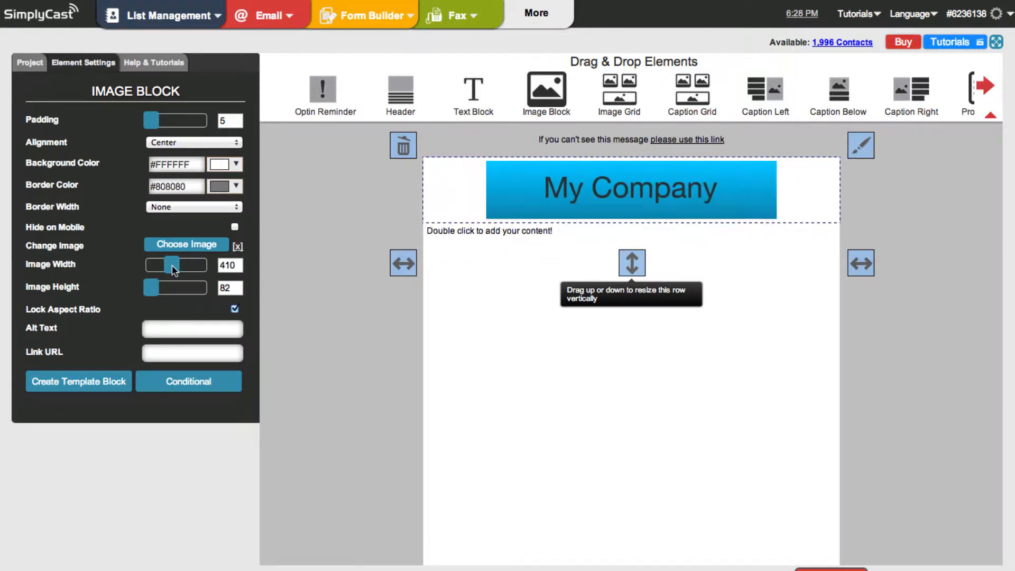
{"action": "left_click_drag", "start_coordinate": [173, 266], "coordinate": [170, 266]}
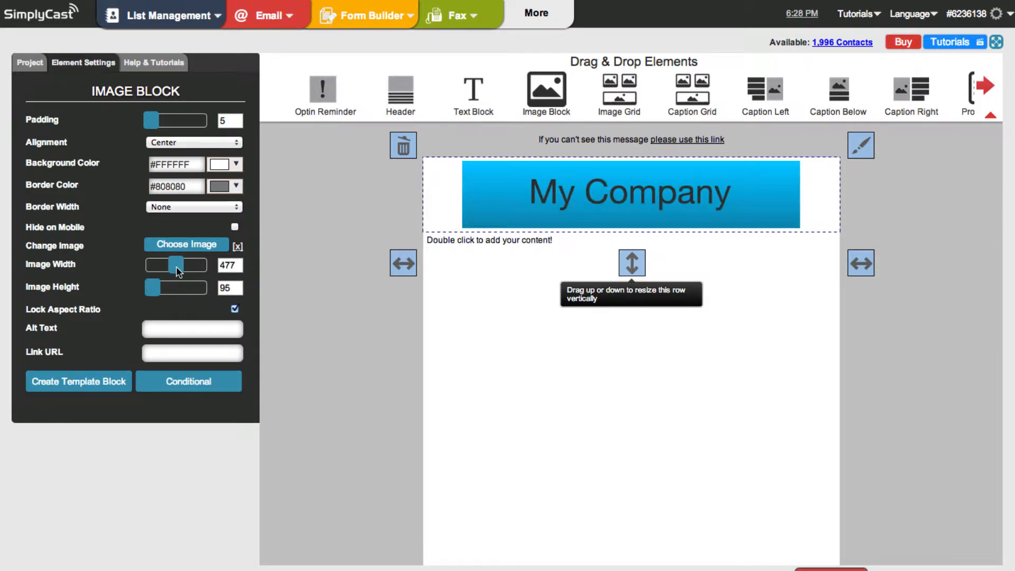
{"action": "left_click_drag", "start_coordinate": [176, 270], "coordinate": [172, 269]}
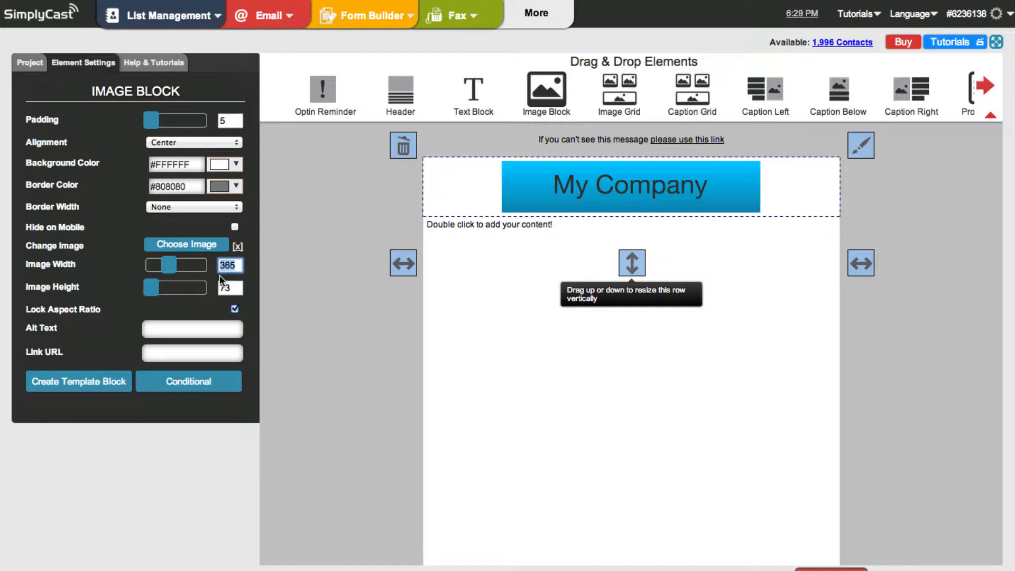
{"action": "type", "text": "400"}
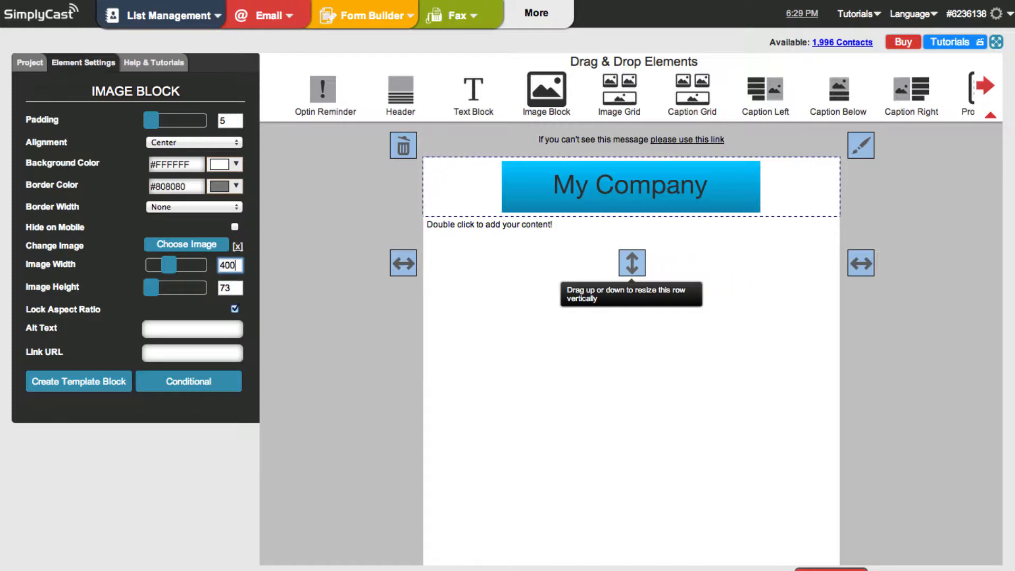
{"action": "key", "text": "Return"}
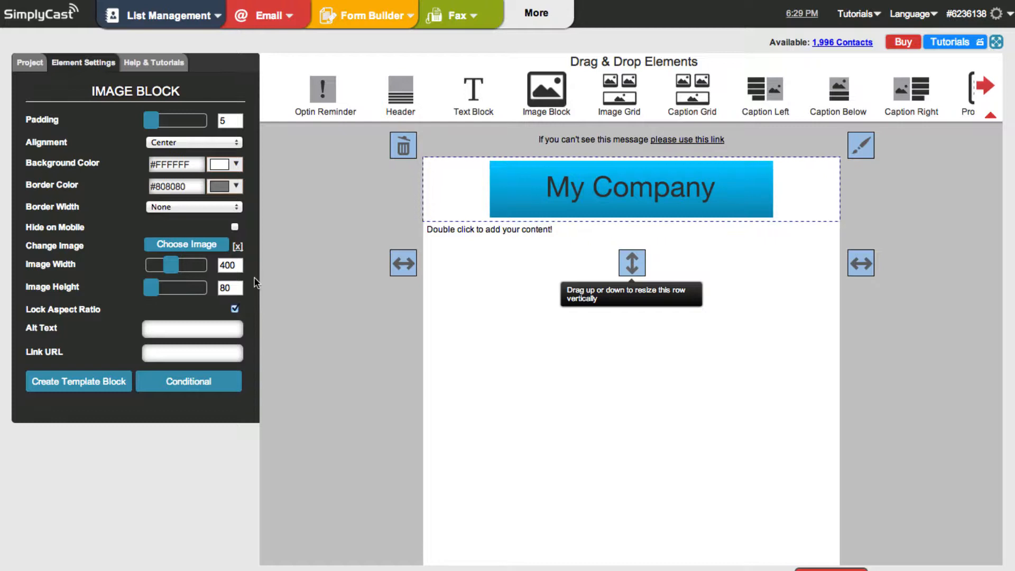
Unlock the header image's aspect ratio, stretch its height to 224, and lock the aspect ratio again
{"action": "left_click", "coordinate": [235, 309]}
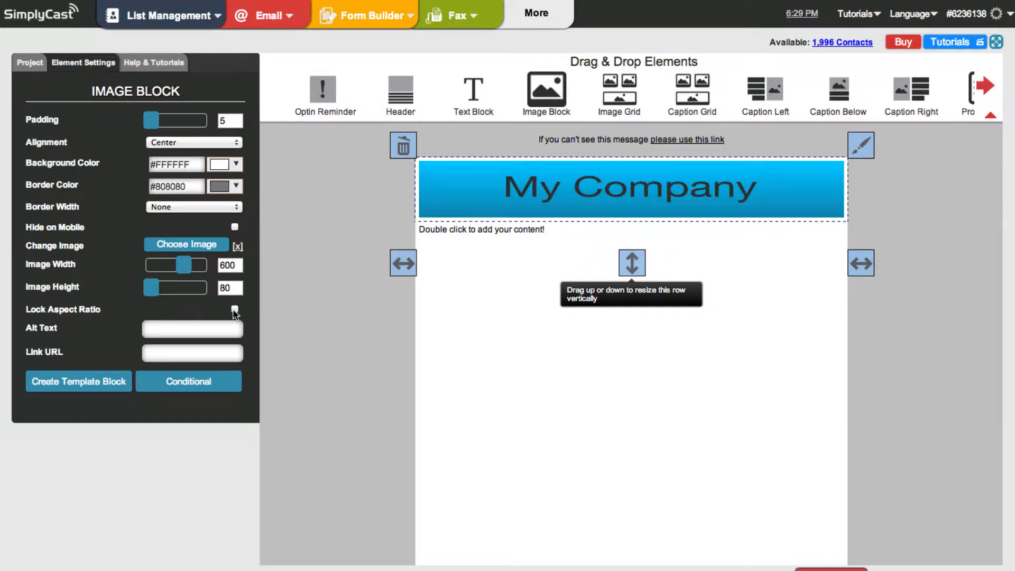
{"action": "mouse_move", "coordinate": [520, 200]}
{"action": "mouse_move", "coordinate": [151, 288]}
{"action": "left_mouse_down"}
{"action": "mouse_move", "coordinate": [172, 289]}
{"action": "mouse_move", "coordinate": [161, 289]}
{"action": "left_mouse_up"}
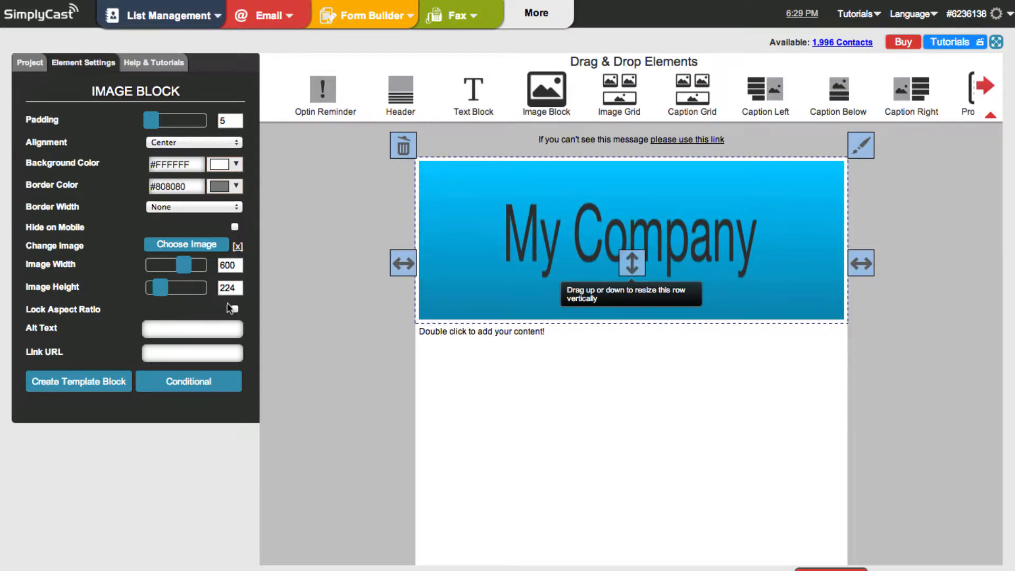
{"action": "left_click", "coordinate": [234, 310]}
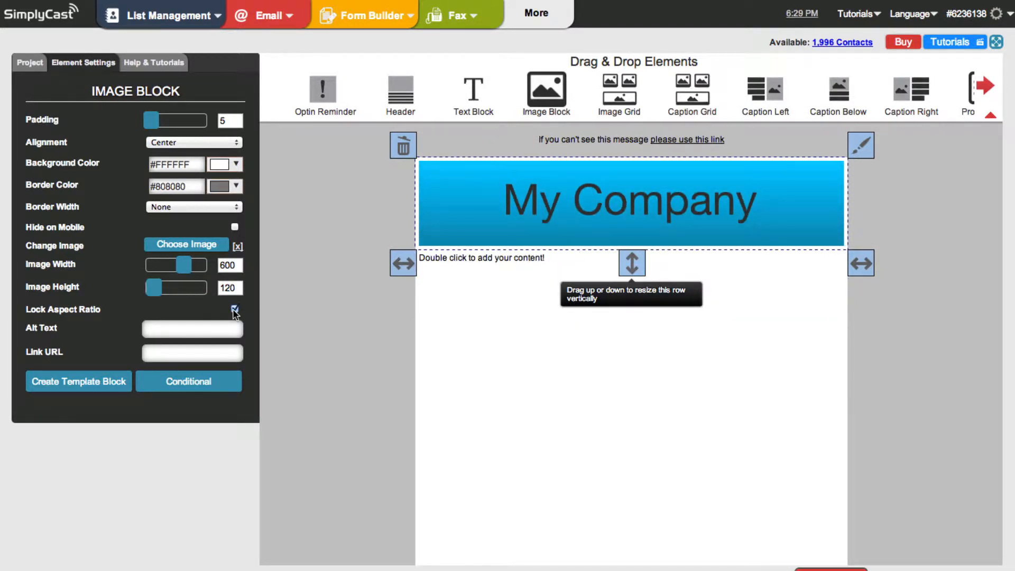
Set the header image's width to 400 and narrow the email body to about 416 to fit it
{"action": "double_click", "coordinate": [228, 266]}
{"action": "type", "text": "400"}
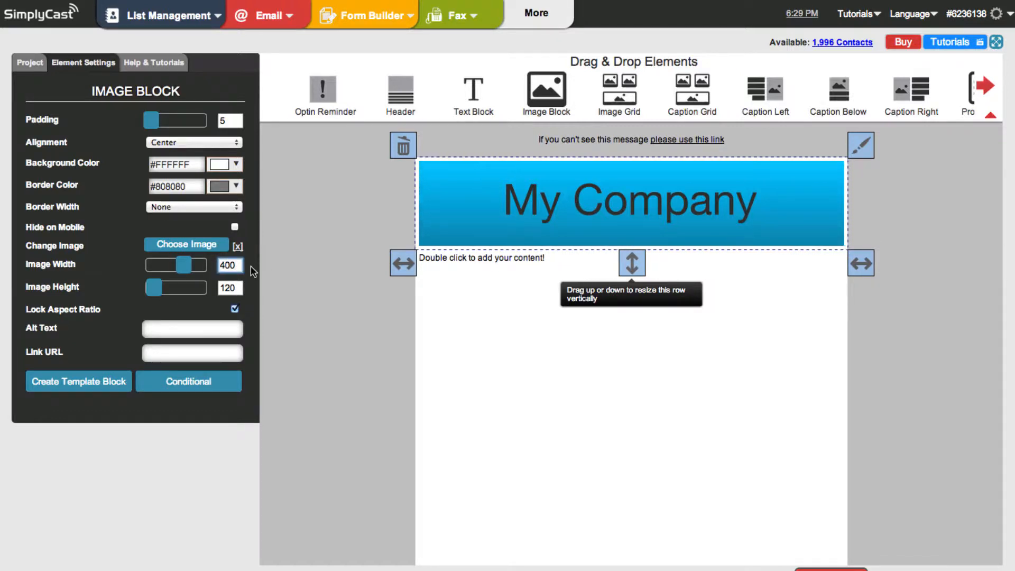
{"action": "key", "text": "Return"}
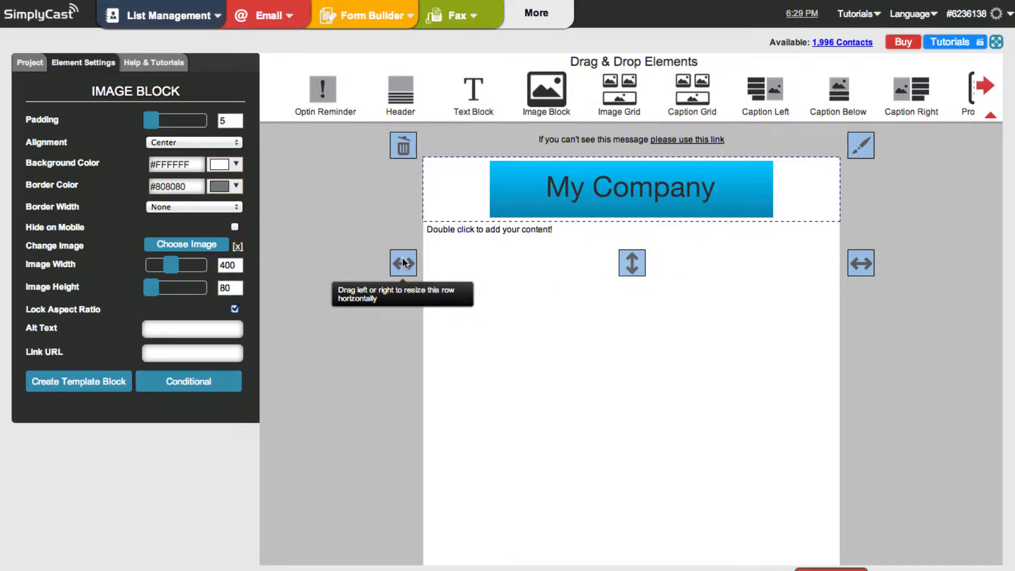
{"action": "left_click_drag", "start_coordinate": [403, 263], "coordinate": [464, 275]}
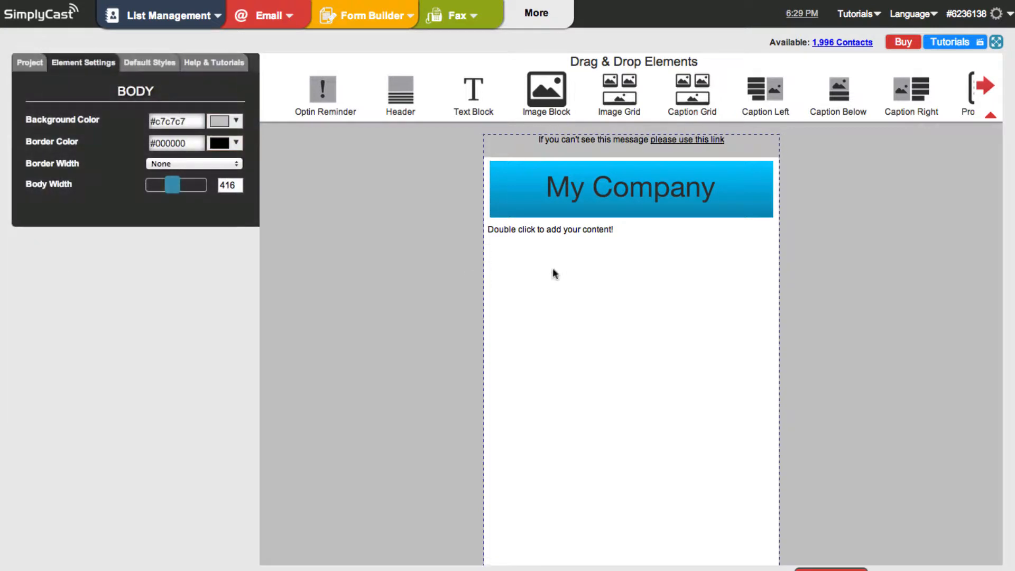
Shorten the text block's row so the footer sits much closer beneath the header
{"action": "left_click", "coordinate": [552, 268]}
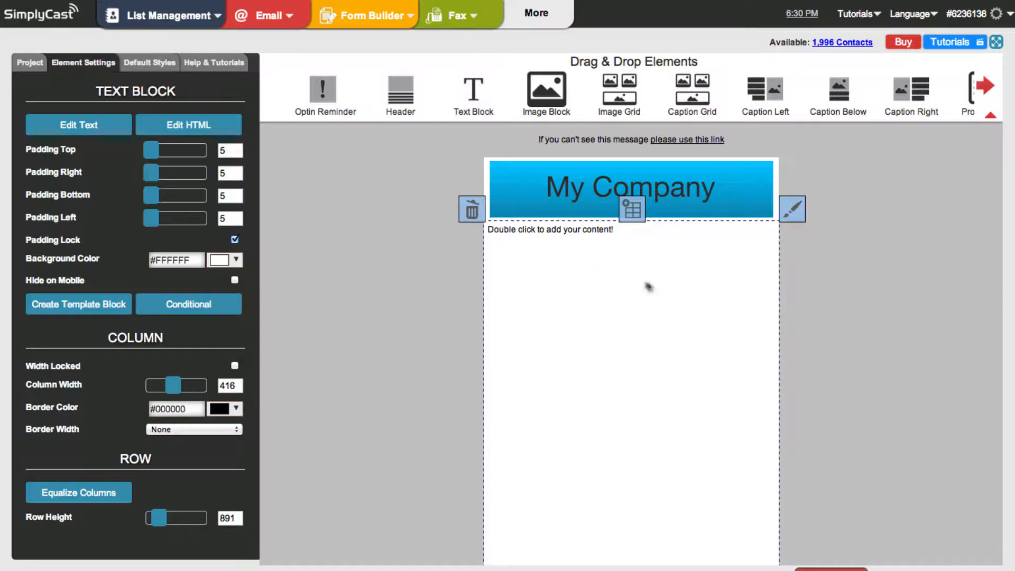
{"action": "scroll", "coordinate": [817, 328], "scroll_direction": "down", "scroll_amount": 3}
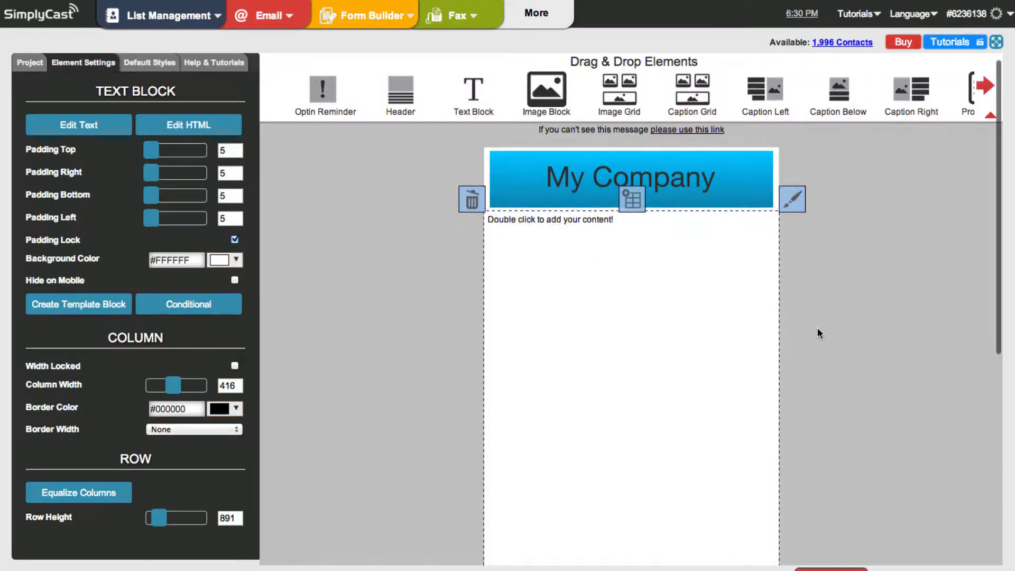
{"action": "scroll", "coordinate": [817, 327], "scroll_direction": "down", "scroll_amount": 3}
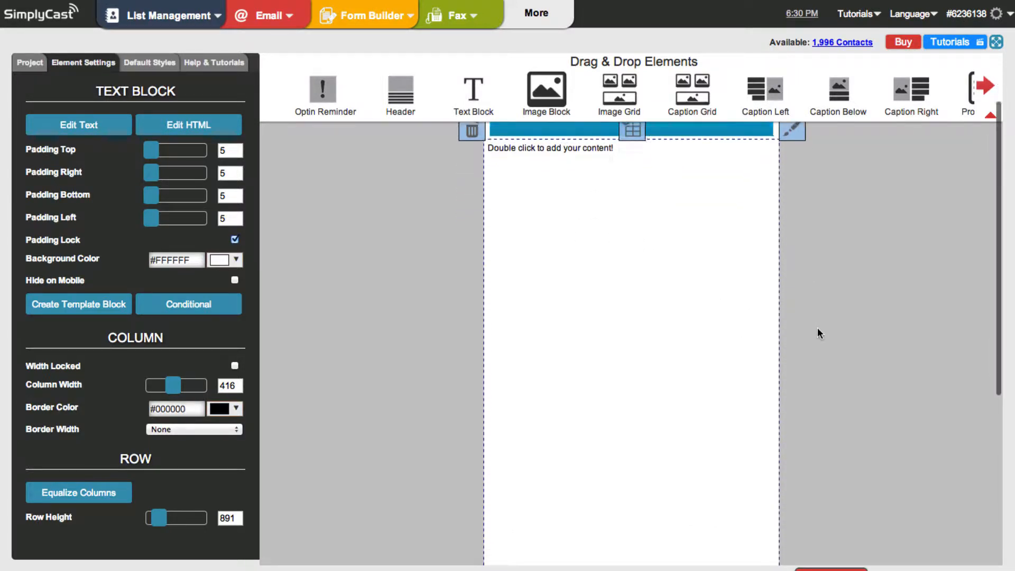
{"action": "scroll", "coordinate": [818, 328], "scroll_direction": "down", "scroll_amount": 3}
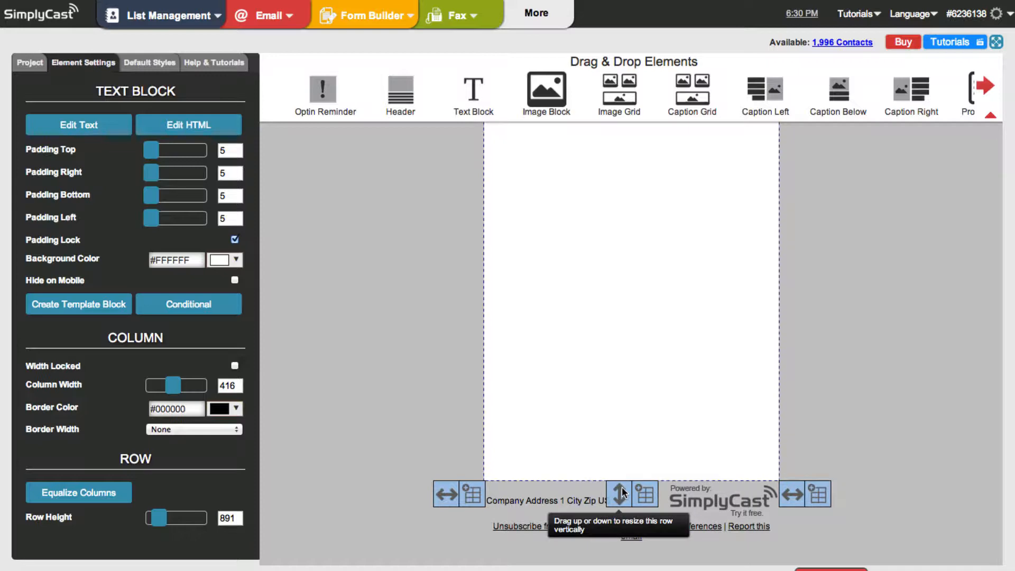
{"action": "left_click_drag", "start_coordinate": [622, 489], "coordinate": [615, 325]}
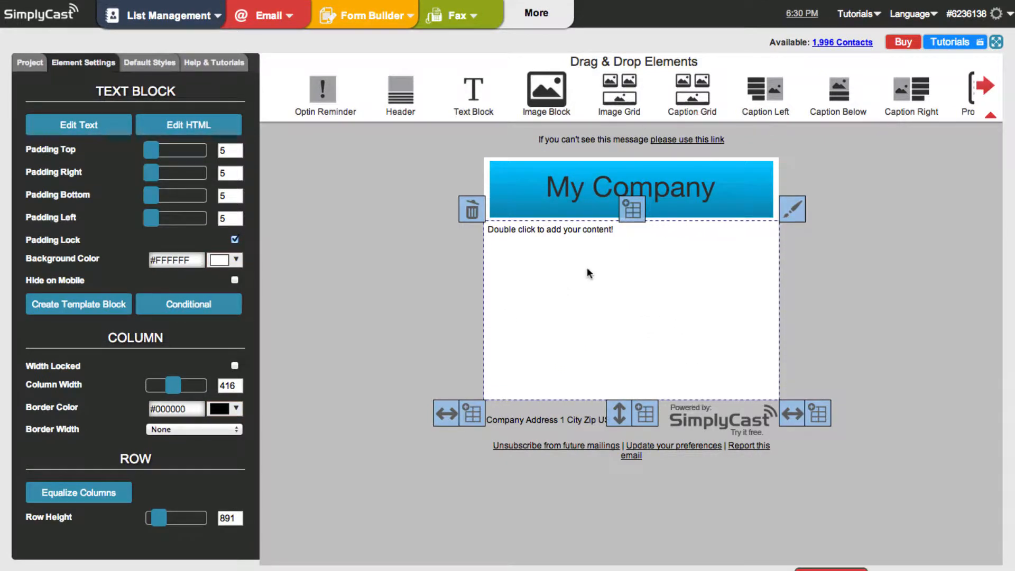
Replace the placeholder in the text block below the header with "This is my message content."
{"action": "double_click", "coordinate": [563, 271]}
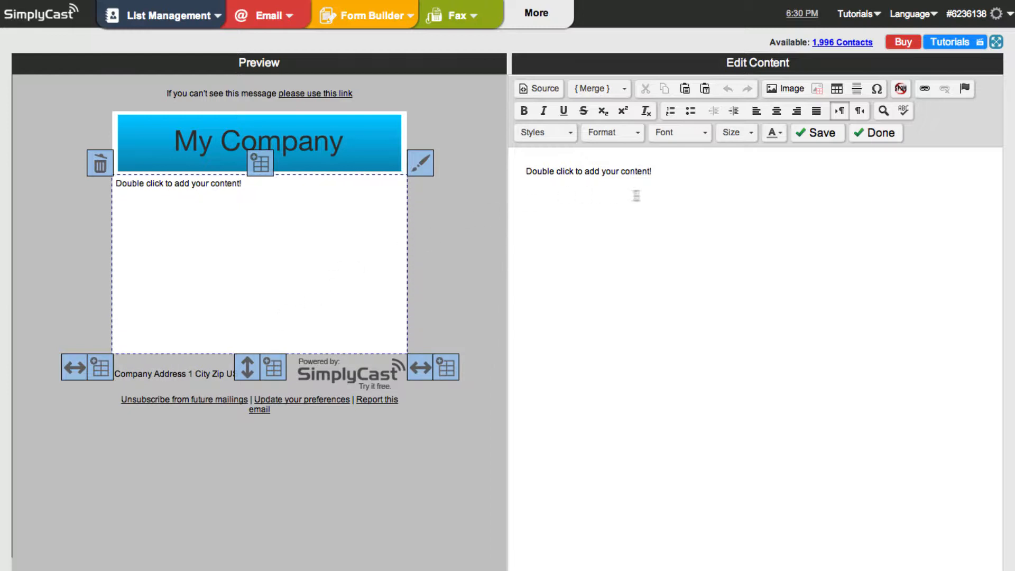
{"action": "left_click", "coordinate": [696, 193]}
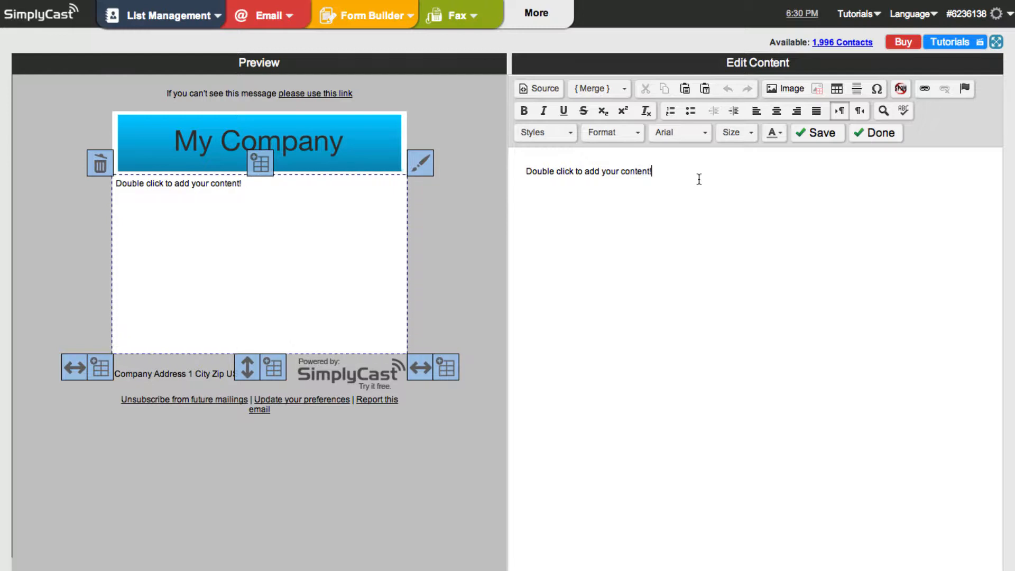
{"action": "triple_click", "coordinate": [525, 175]}
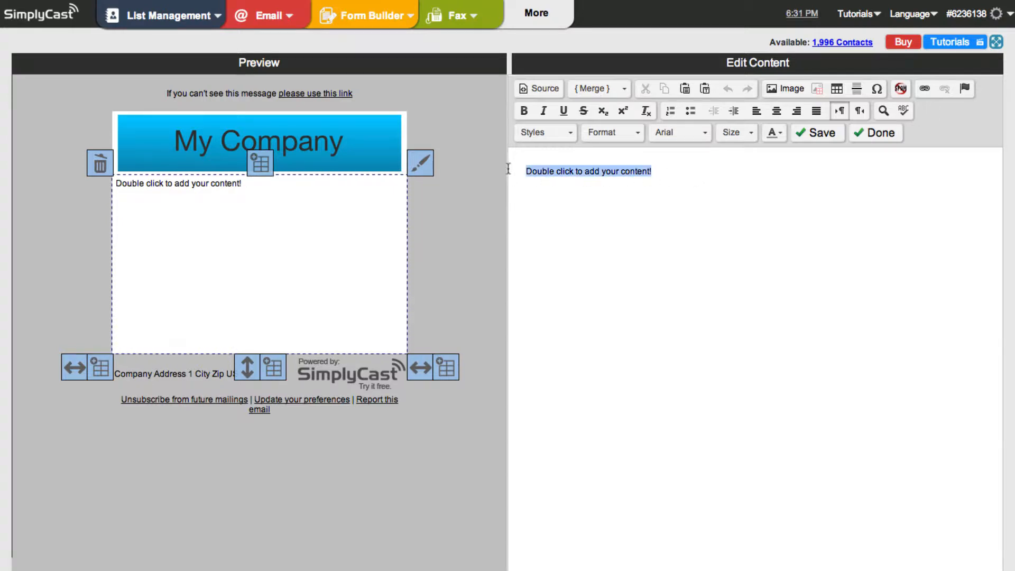
{"action": "type", "text": "This is"}
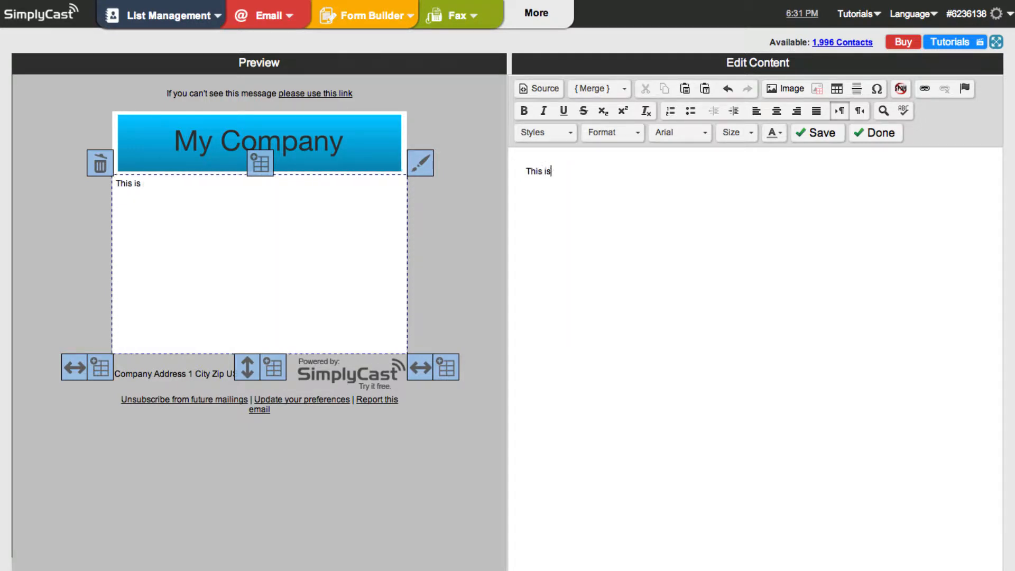
{"action": "type", "text": " my message "}
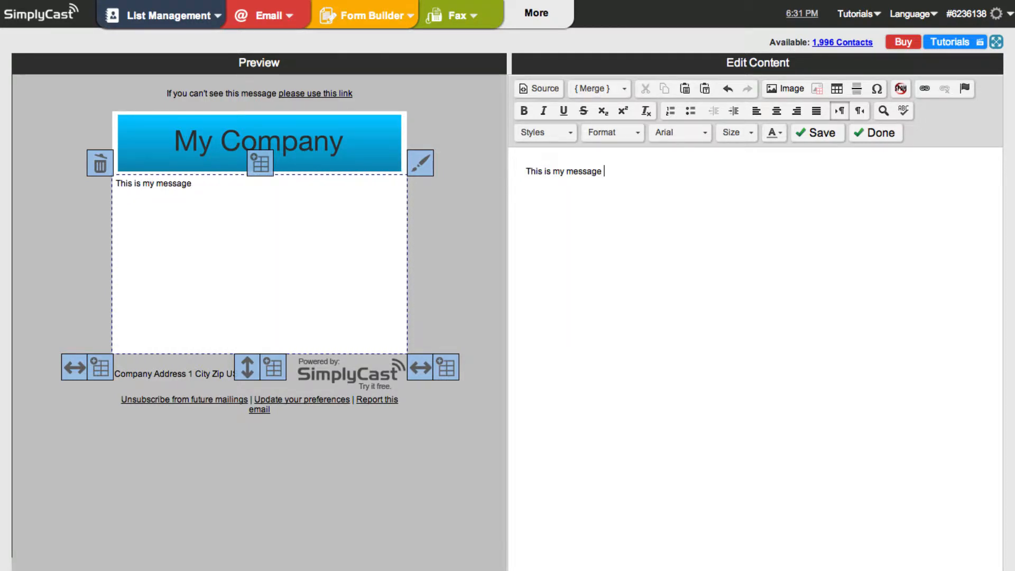
{"action": "type", "text": "content"}
Set the font size of the whole message sentence to 14
{"action": "left_click_drag", "start_coordinate": [645, 172], "coordinate": [546, 155]}
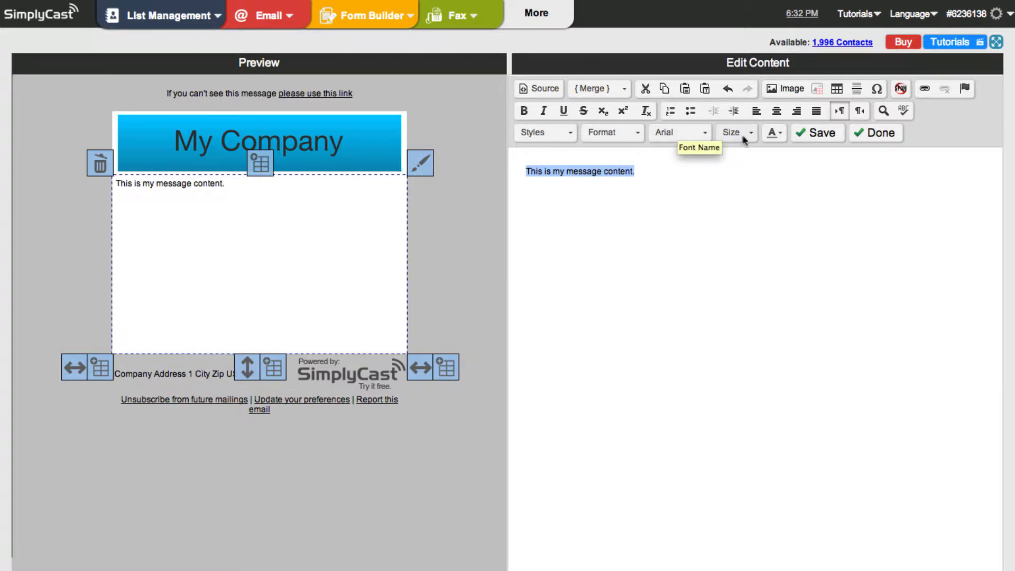
{"action": "left_click", "coordinate": [755, 137]}
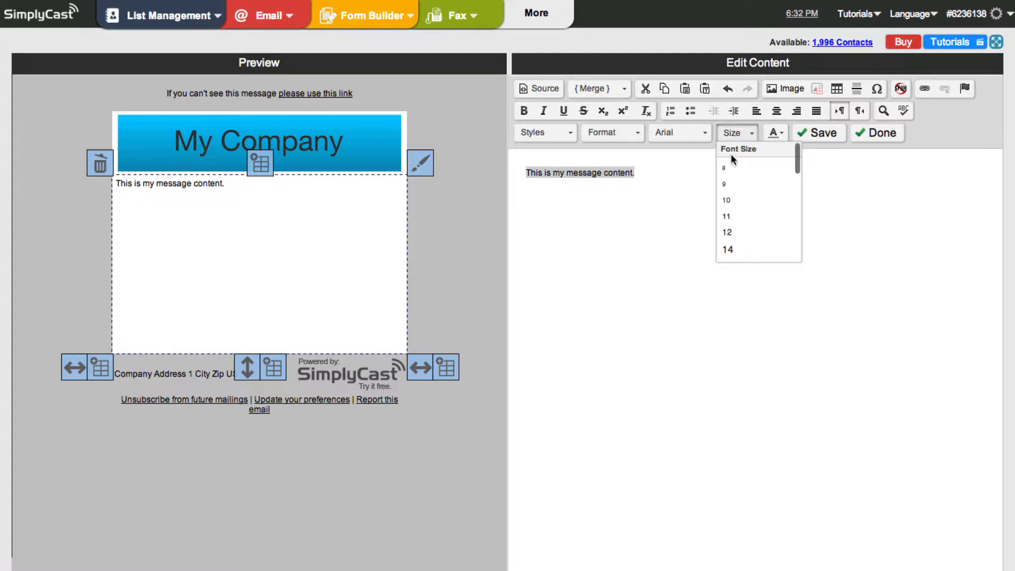
{"action": "left_click", "coordinate": [736, 253]}
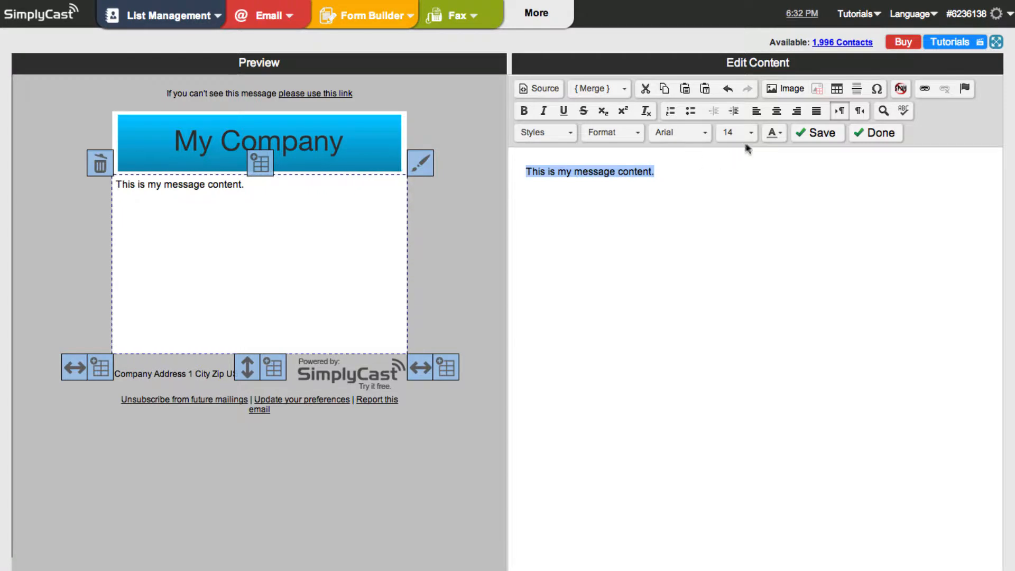
Try centre and right alignment on the message sentence and return it to left alignment
{"action": "left_click", "coordinate": [776, 112]}
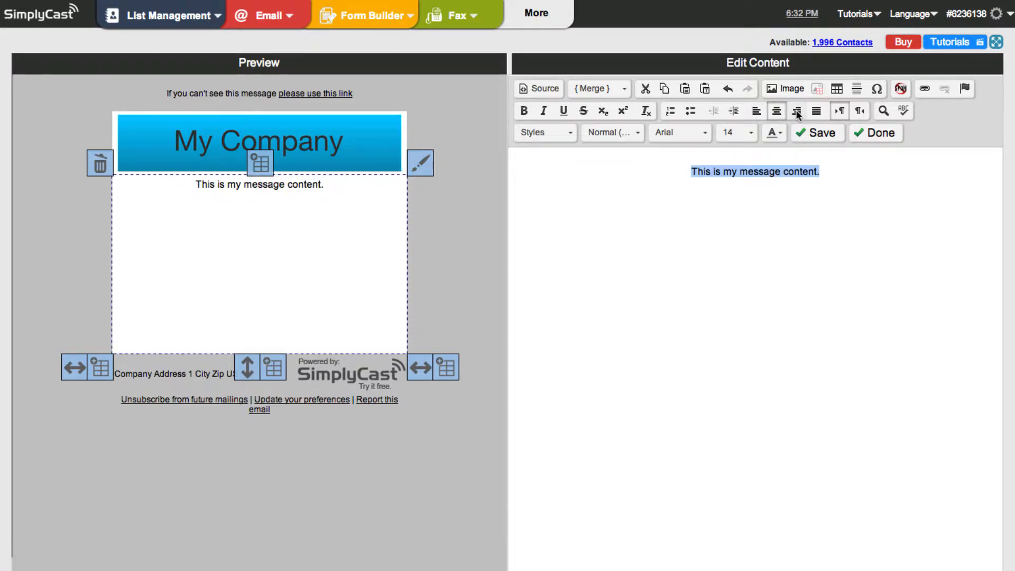
{"action": "left_click", "coordinate": [797, 111]}
{"action": "left_click", "coordinate": [777, 111]}
{"action": "left_click", "coordinate": [756, 111]}
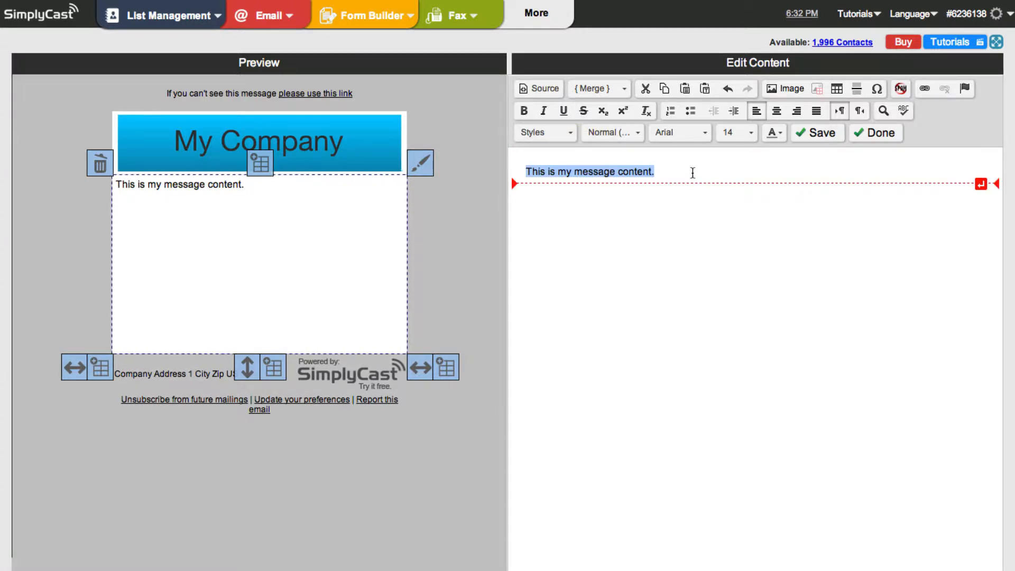
Finish editing the message text and set the text block's default font to Verdana at 14px
{"action": "left_click", "coordinate": [880, 133]}
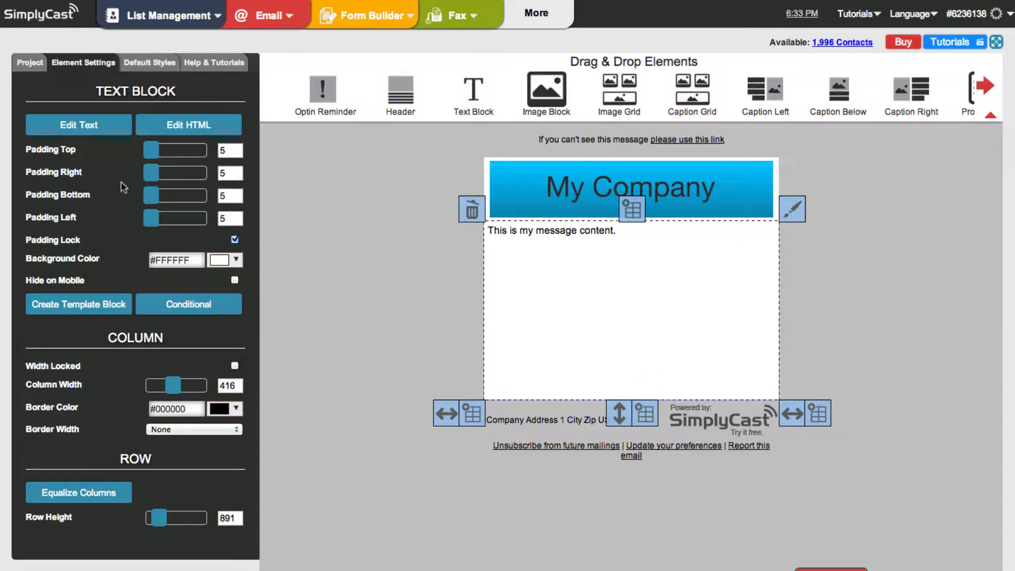
{"action": "left_click", "coordinate": [201, 130]}
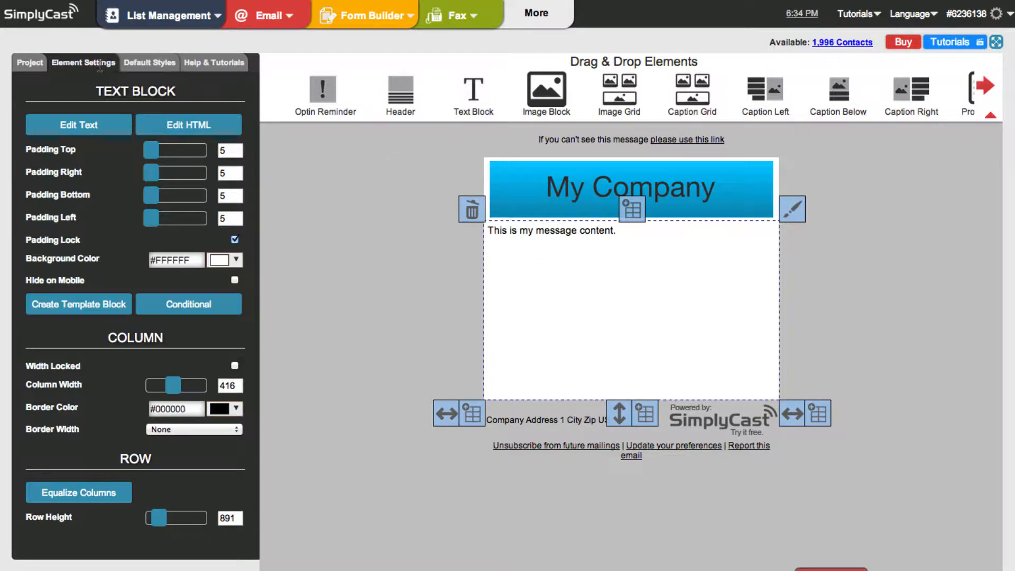
{"action": "left_click", "coordinate": [154, 65]}
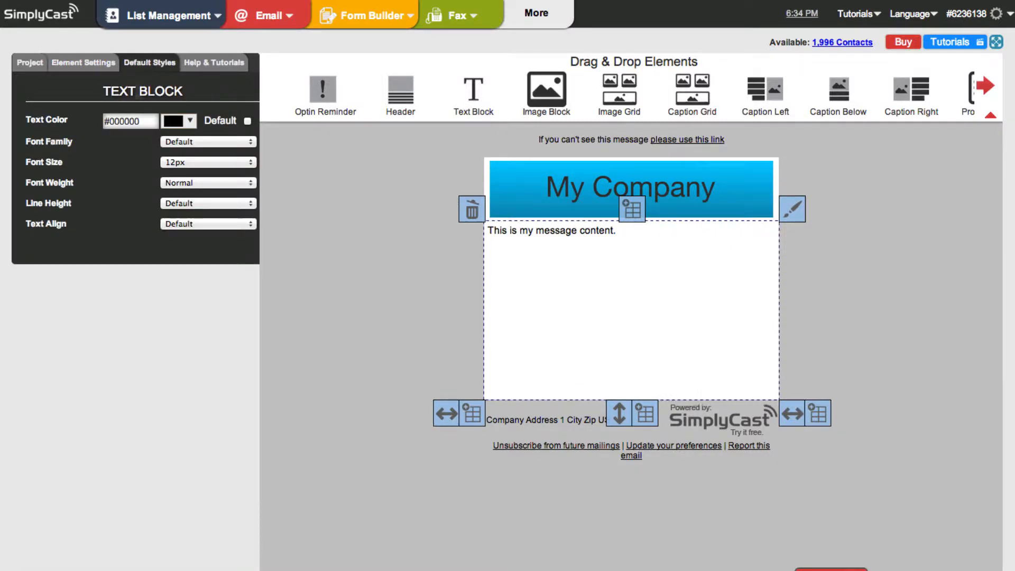
{"action": "left_click", "coordinate": [188, 142]}
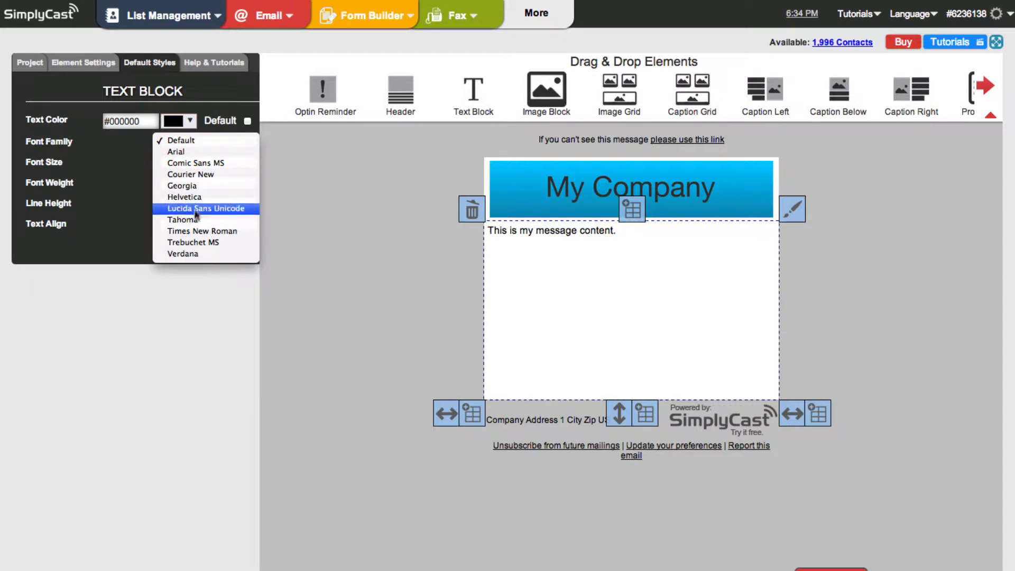
{"action": "left_click", "coordinate": [186, 252]}
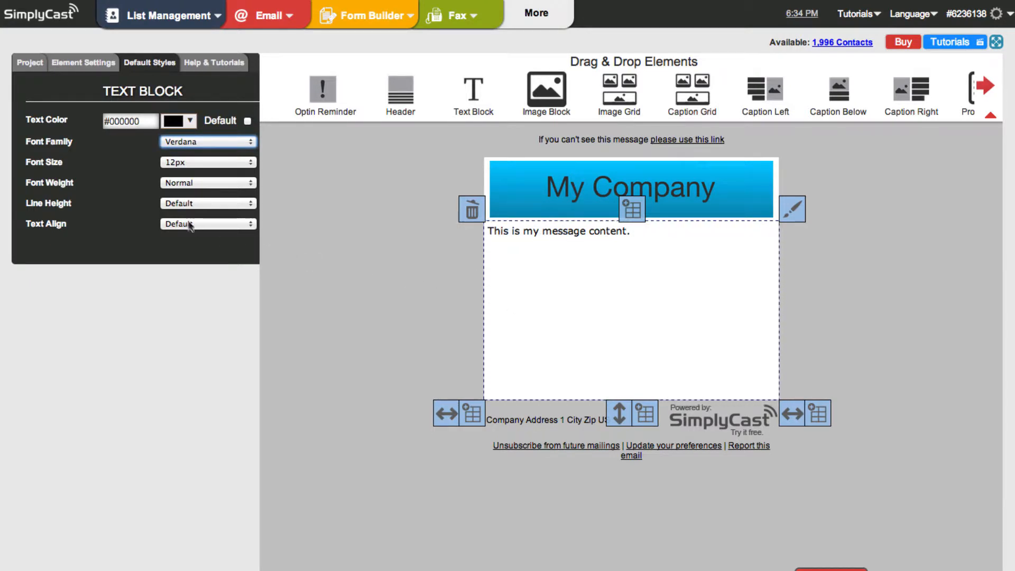
{"action": "left_click", "coordinate": [202, 161]}
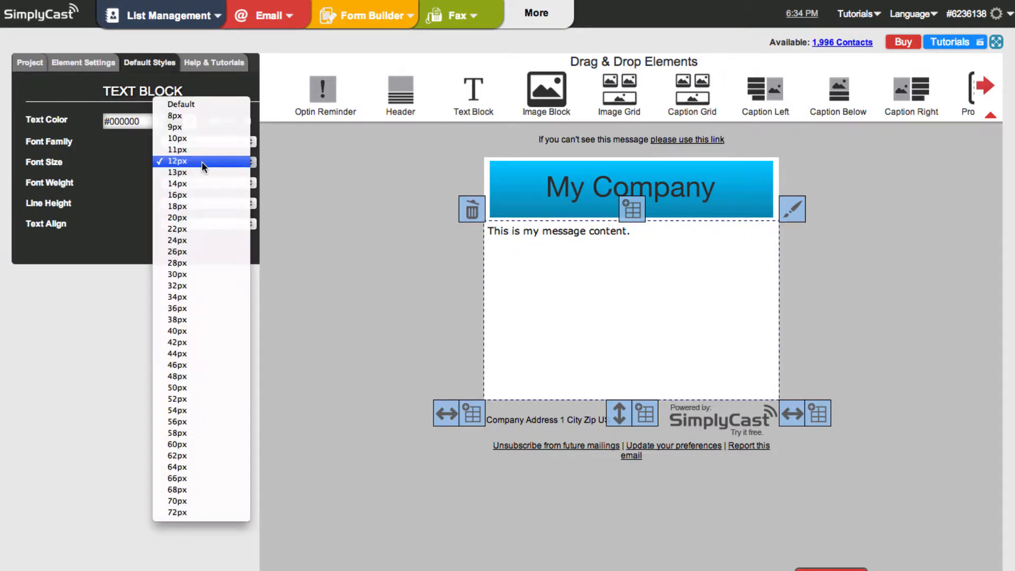
{"action": "left_click", "coordinate": [191, 183]}
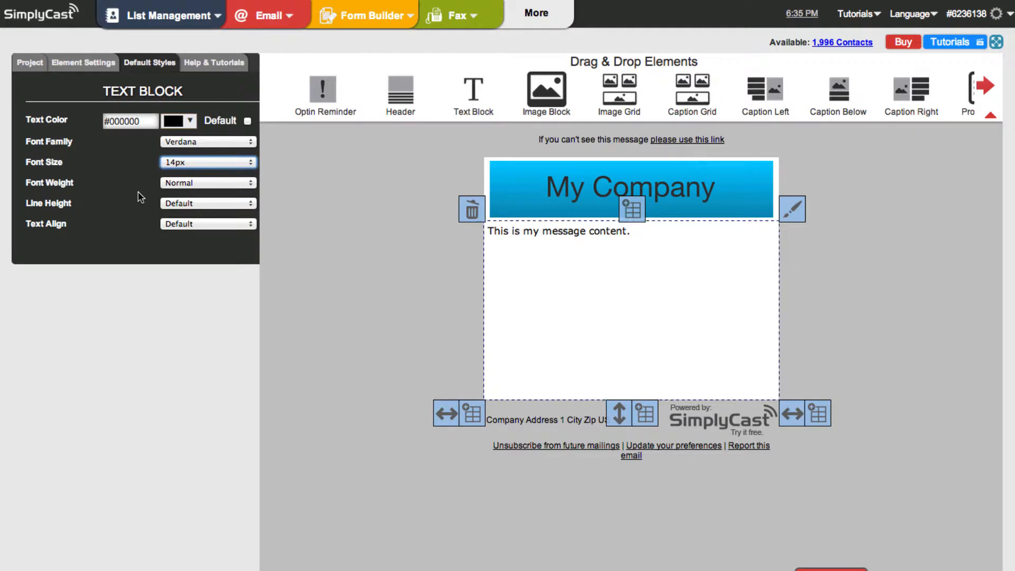
Try a bold font weight for the text block's default style and set the weight to Default instead
{"action": "left_click", "coordinate": [170, 189]}
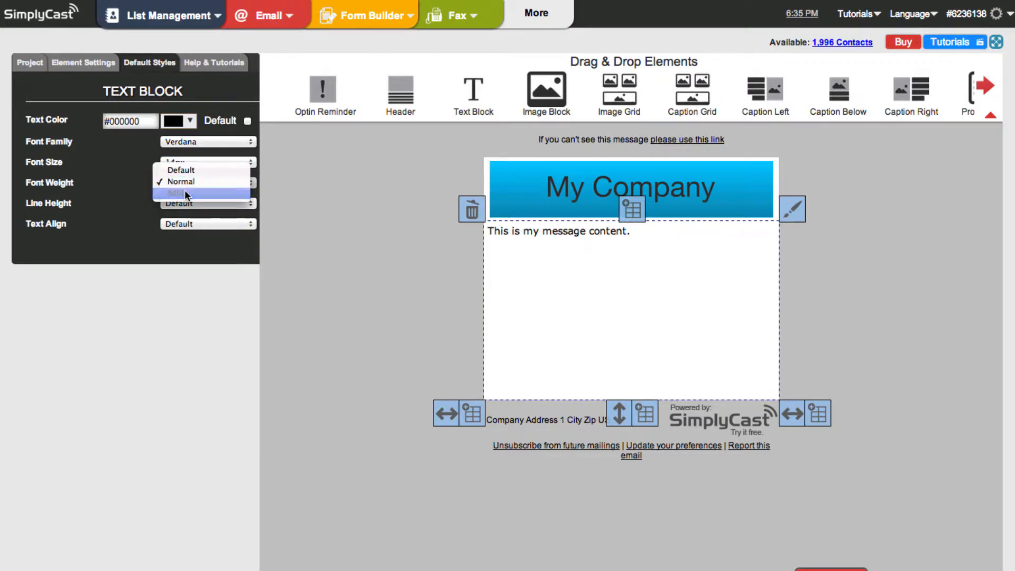
{"action": "left_click", "coordinate": [185, 193]}
{"action": "left_click", "coordinate": [191, 187]}
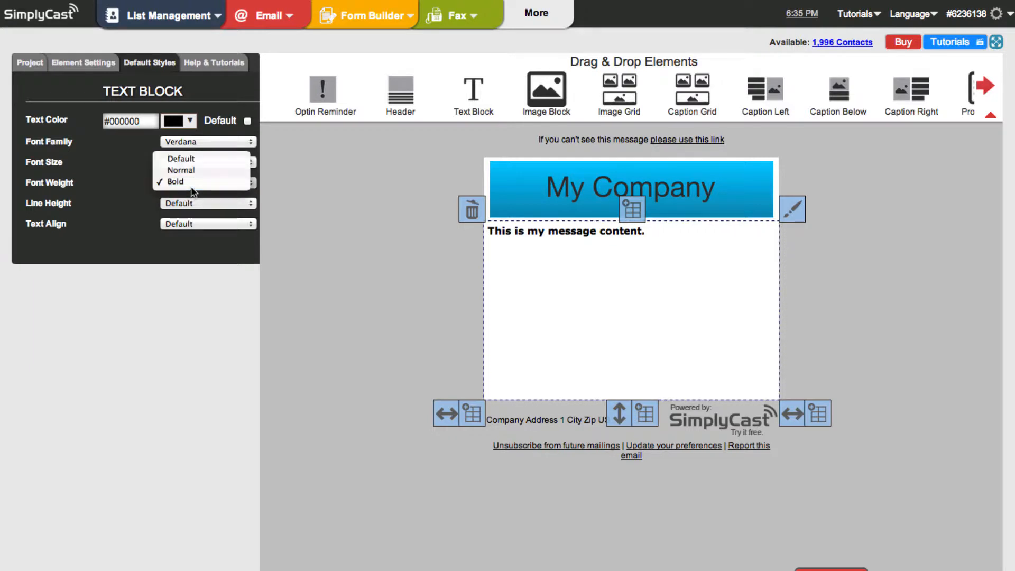
{"action": "left_click", "coordinate": [214, 159]}
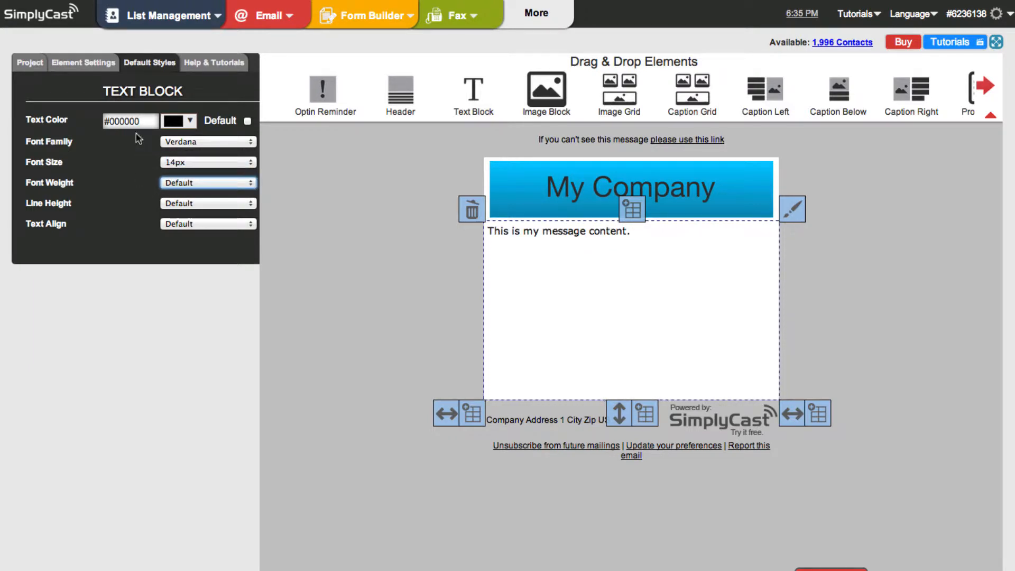
Change the text block's default text color to dark grey #434343
{"action": "left_click", "coordinate": [190, 122]}
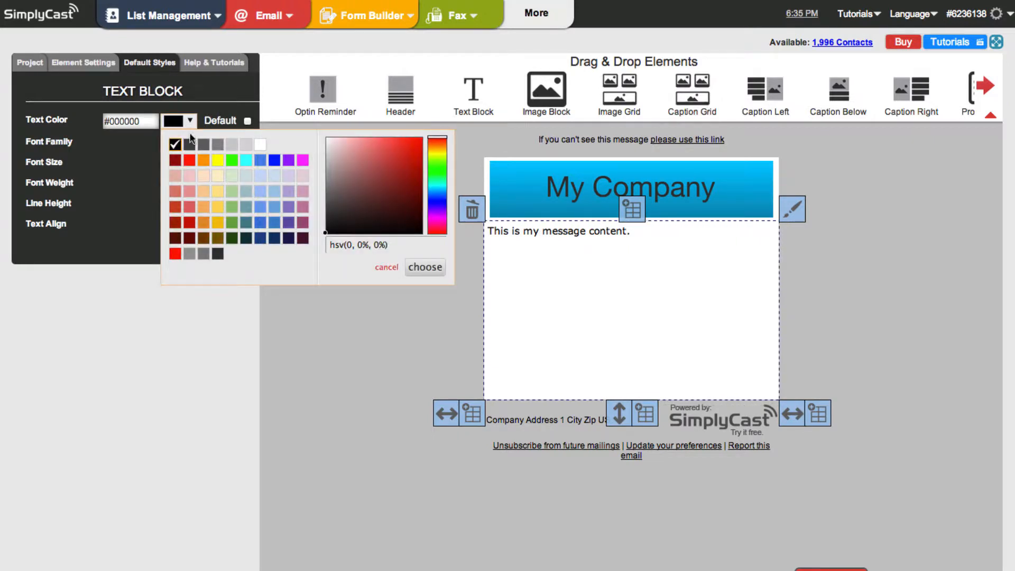
{"action": "left_click", "coordinate": [189, 146]}
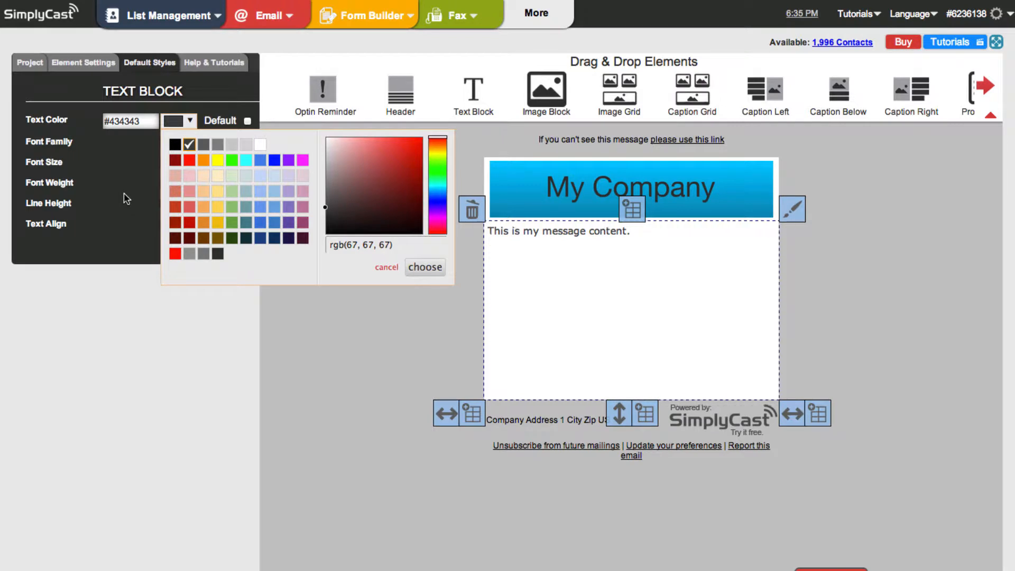
{"action": "left_click", "coordinate": [437, 268]}
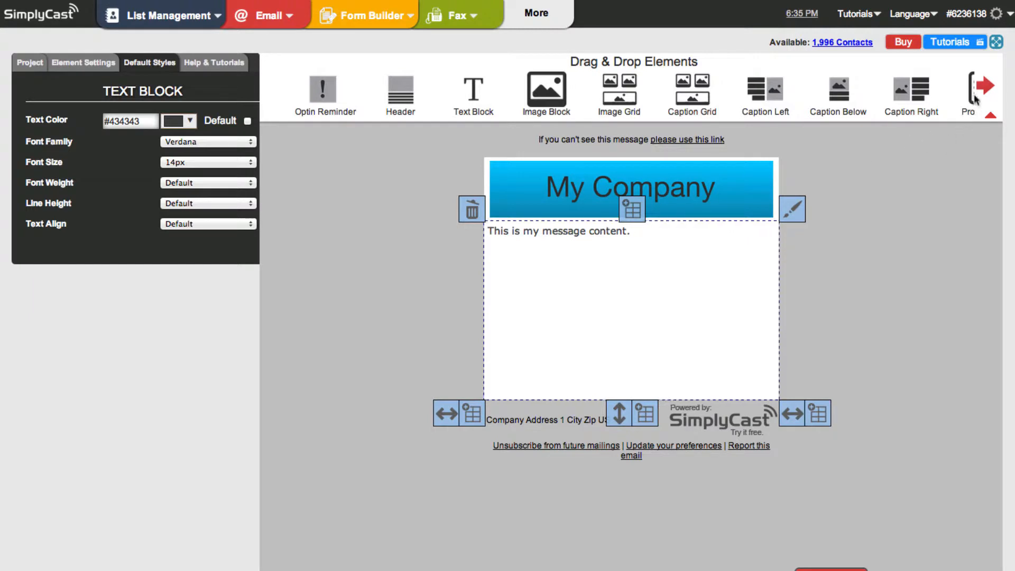
Add a Caption Left element below the message text and shorten the text block's row to close the gap between them
{"action": "left_click", "coordinate": [993, 87]}
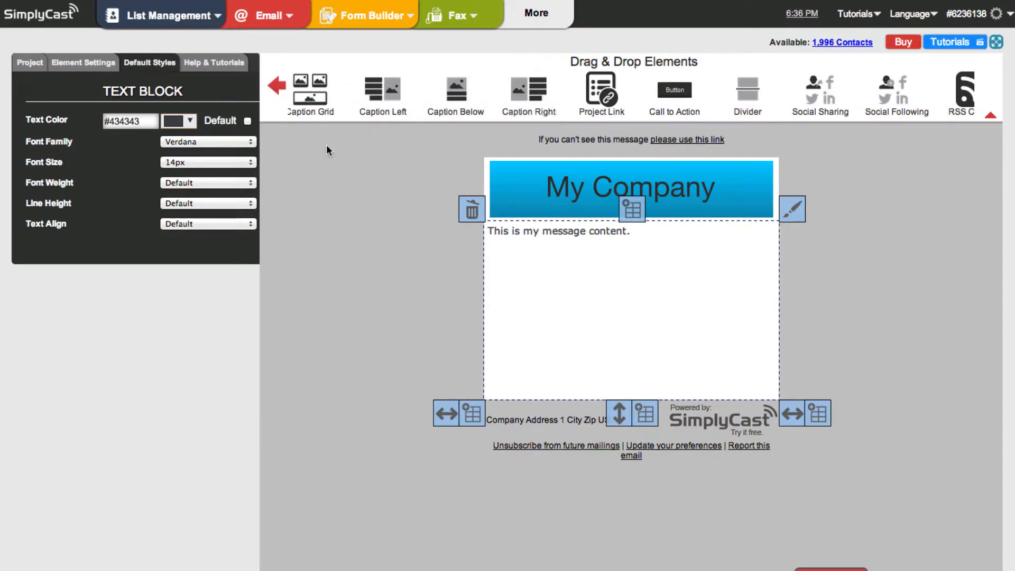
{"action": "left_click", "coordinate": [277, 85]}
{"action": "left_click", "coordinate": [277, 86]}
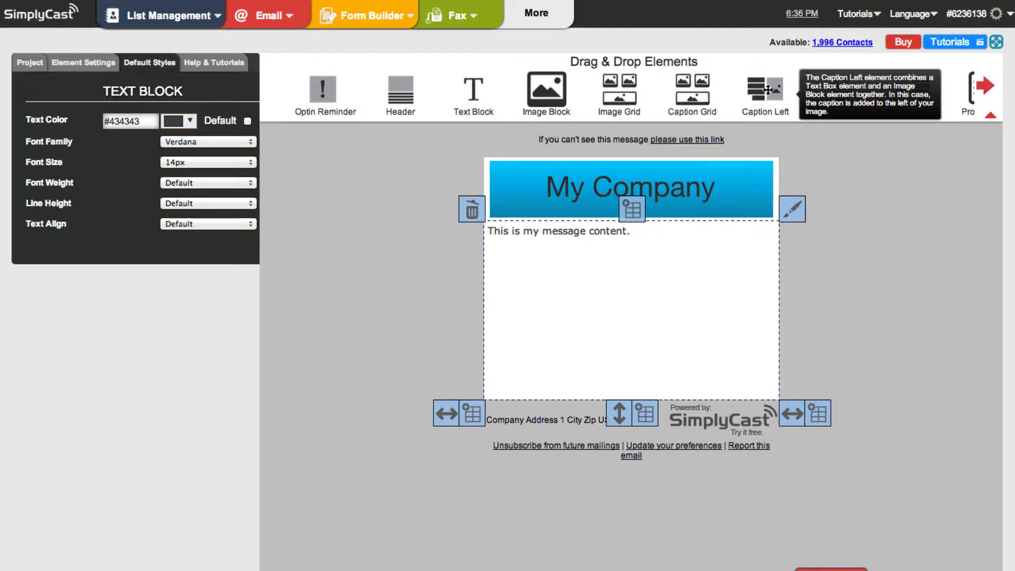
{"action": "left_click_drag", "start_coordinate": [768, 90], "coordinate": [672, 362]}
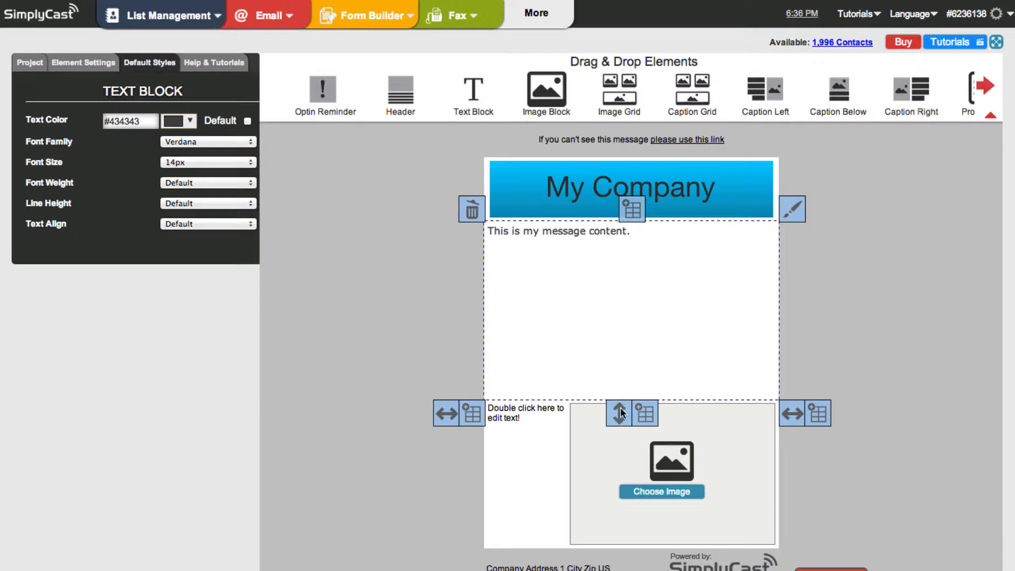
{"action": "left_click_drag", "start_coordinate": [619, 414], "coordinate": [630, 271]}
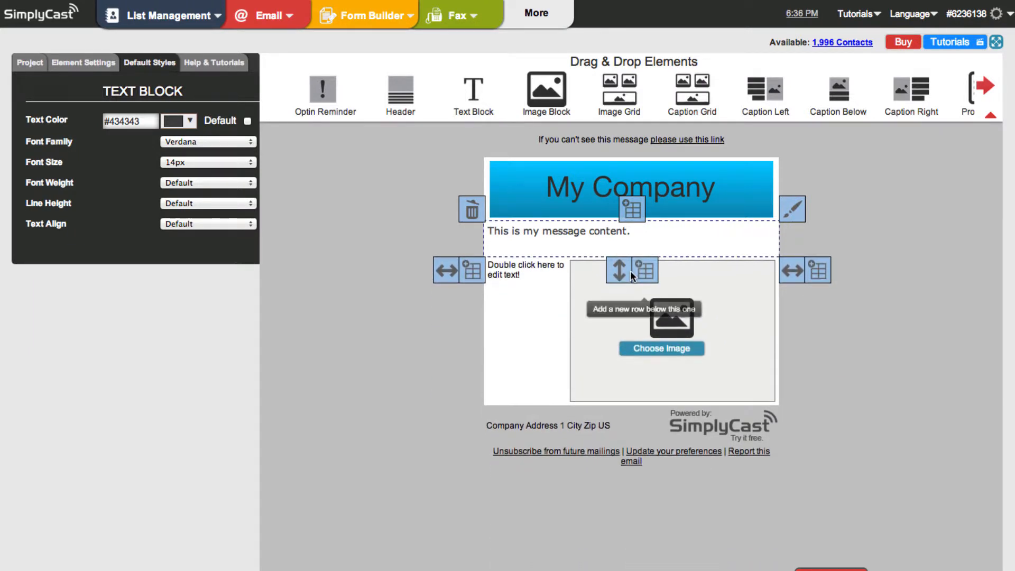
Replace the Caption Left element's placeholder text with "Caption left." and finish editing it
{"action": "left_click", "coordinate": [528, 325]}
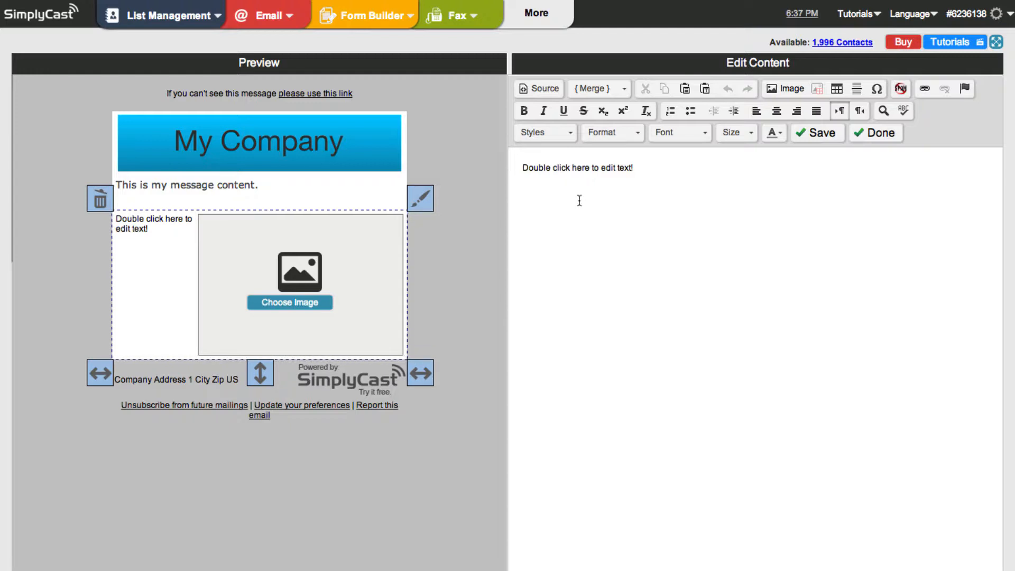
{"action": "left_click", "coordinate": [656, 167]}
{"action": "left_click_drag", "start_coordinate": [640, 167], "coordinate": [500, 171]}
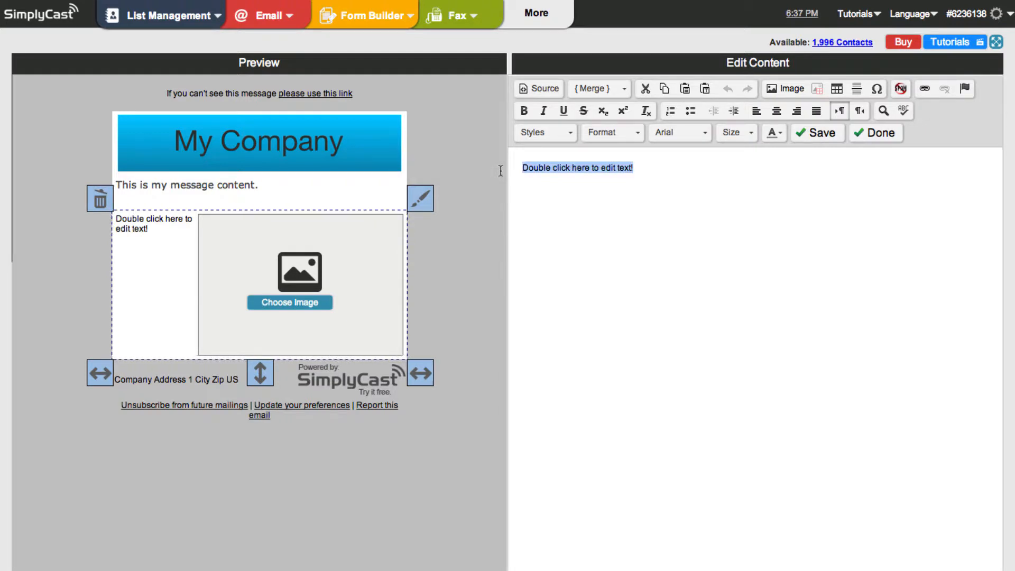
{"action": "type", "text": "Caption l"}
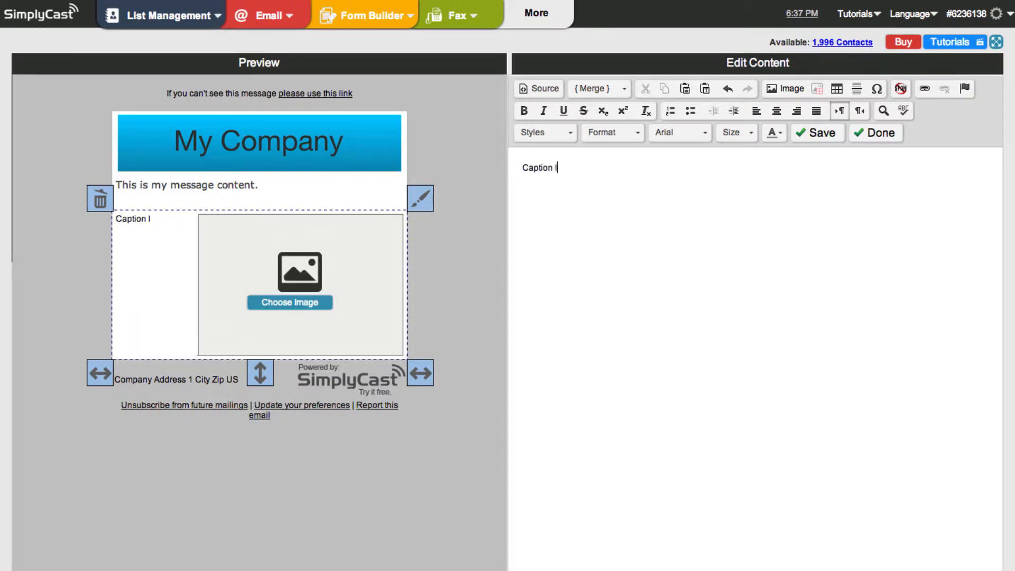
{"action": "type", "text": "eft."}
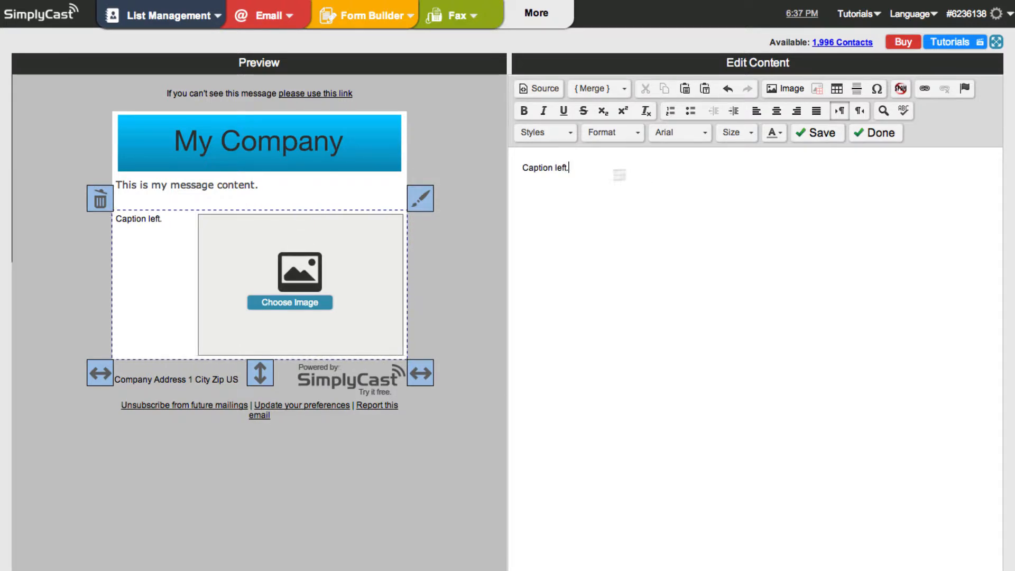
{"action": "left_click", "coordinate": [475, 265]}
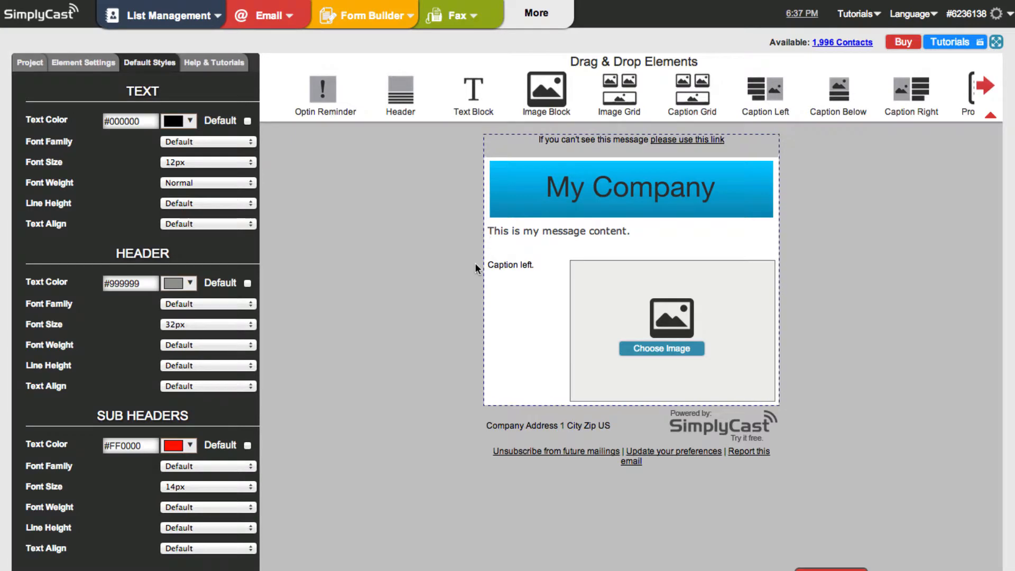
Upload create_image.png from the Desktop, insert it into the Caption Left element, and shorten that element's row to fit the image
{"action": "left_click", "coordinate": [661, 349]}
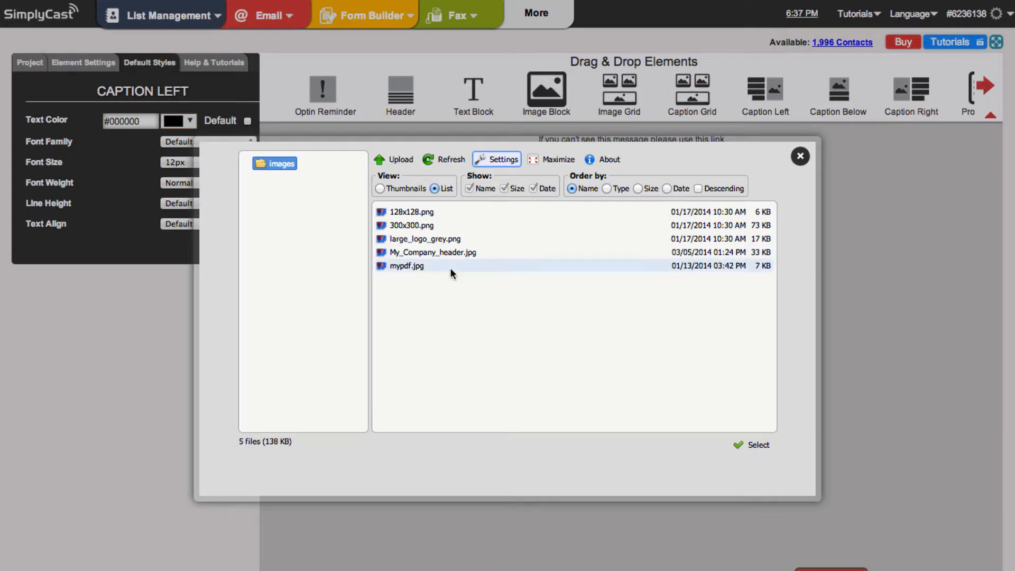
{"action": "left_click", "coordinate": [395, 160]}
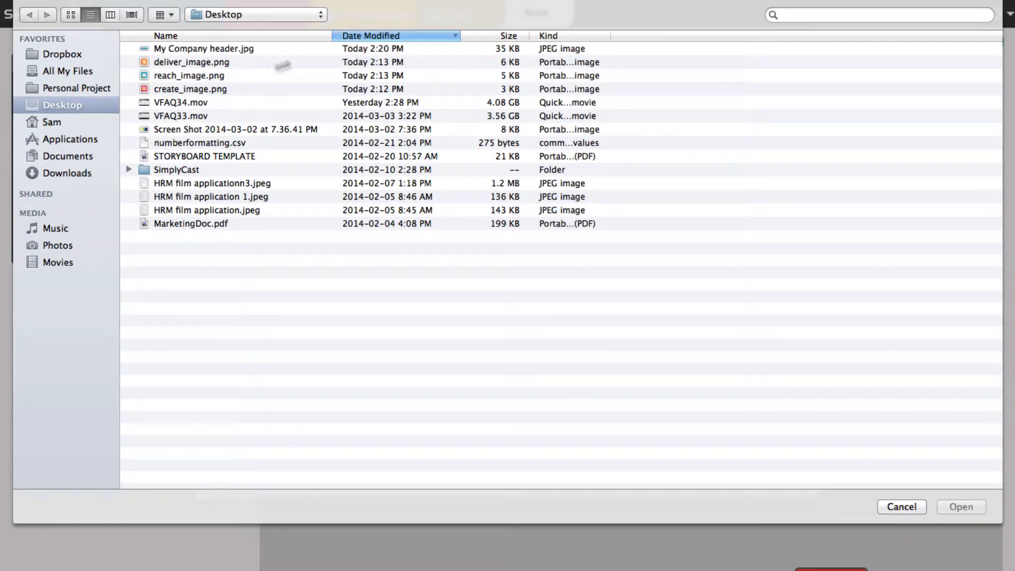
{"action": "left_click", "coordinate": [184, 86]}
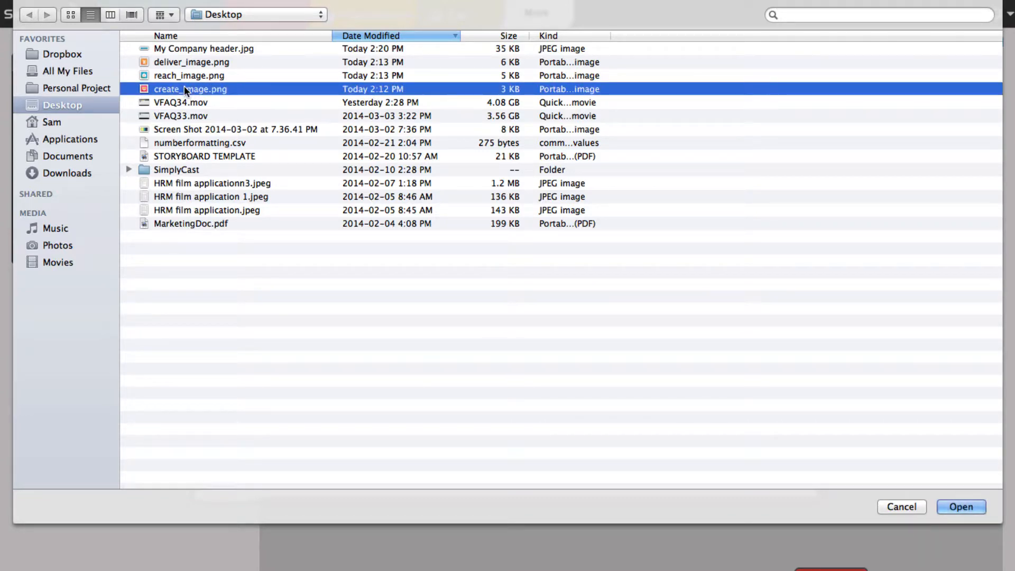
{"action": "double_click", "coordinate": [179, 88]}
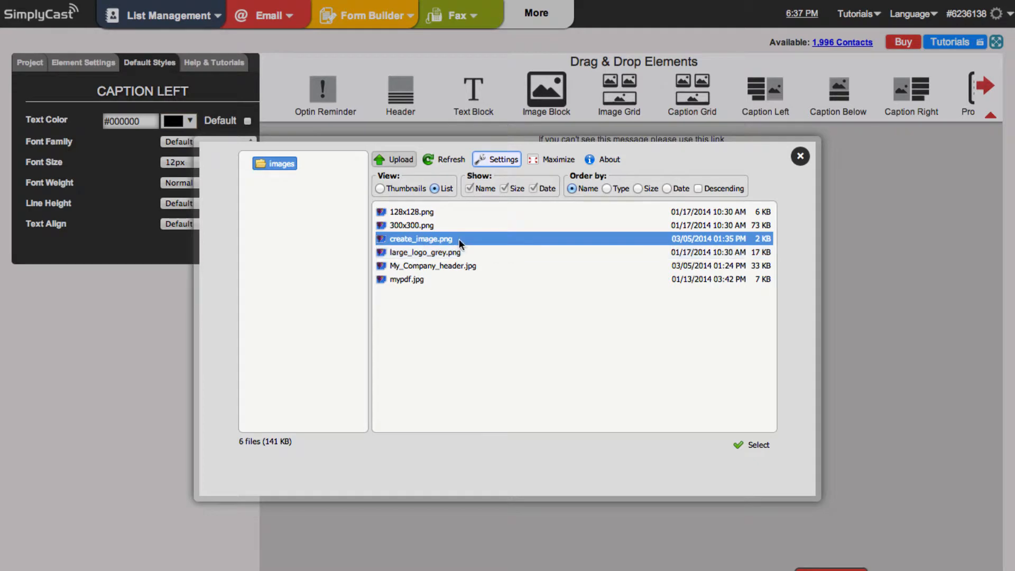
{"action": "double_click", "coordinate": [454, 239]}
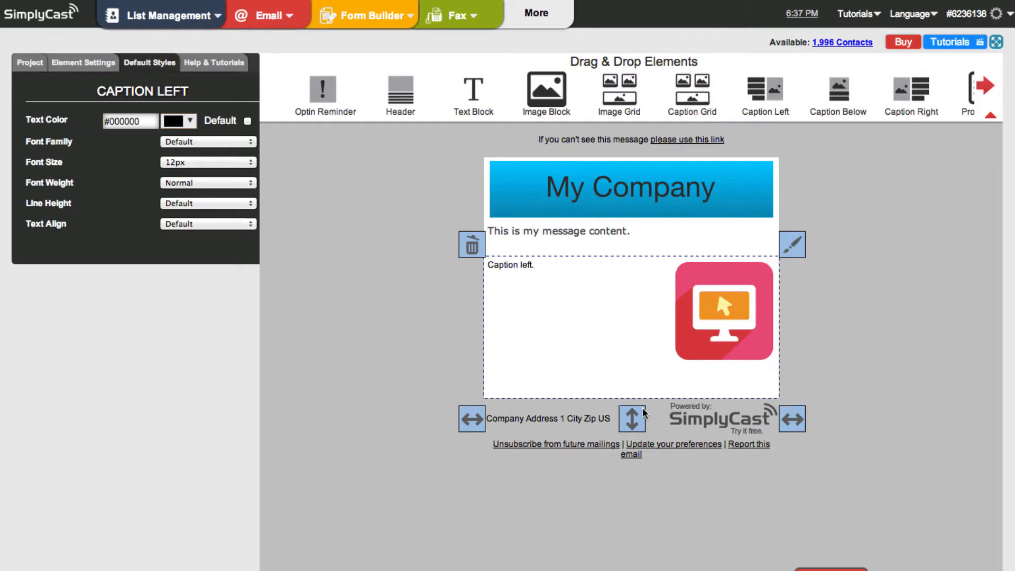
{"action": "left_click_drag", "start_coordinate": [633, 421], "coordinate": [633, 382]}
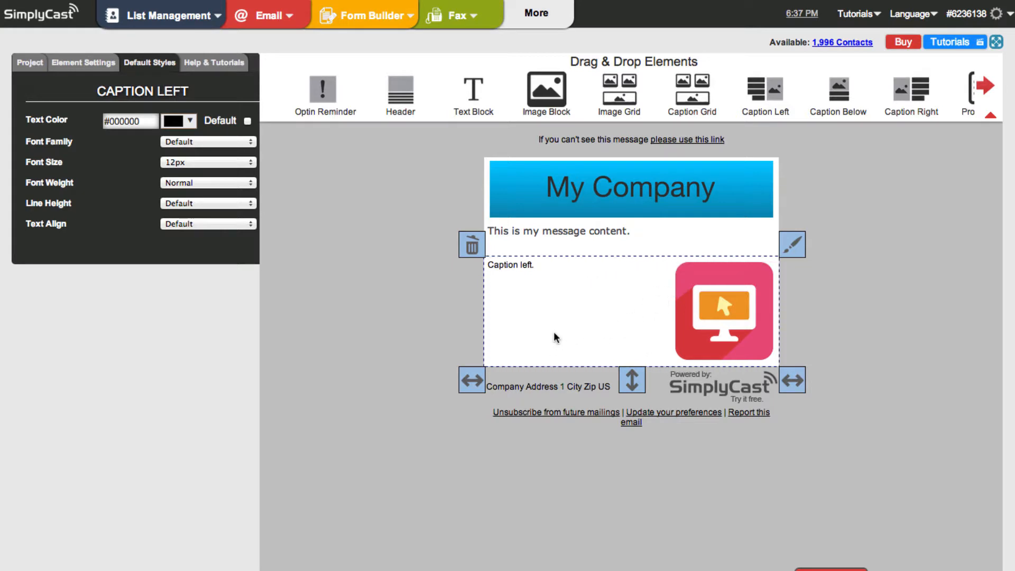
Change the Caption Left element's background color to light blue #bed5e8
{"action": "mouse_move", "coordinate": [692, 325]}
{"action": "left_click", "coordinate": [90, 63]}
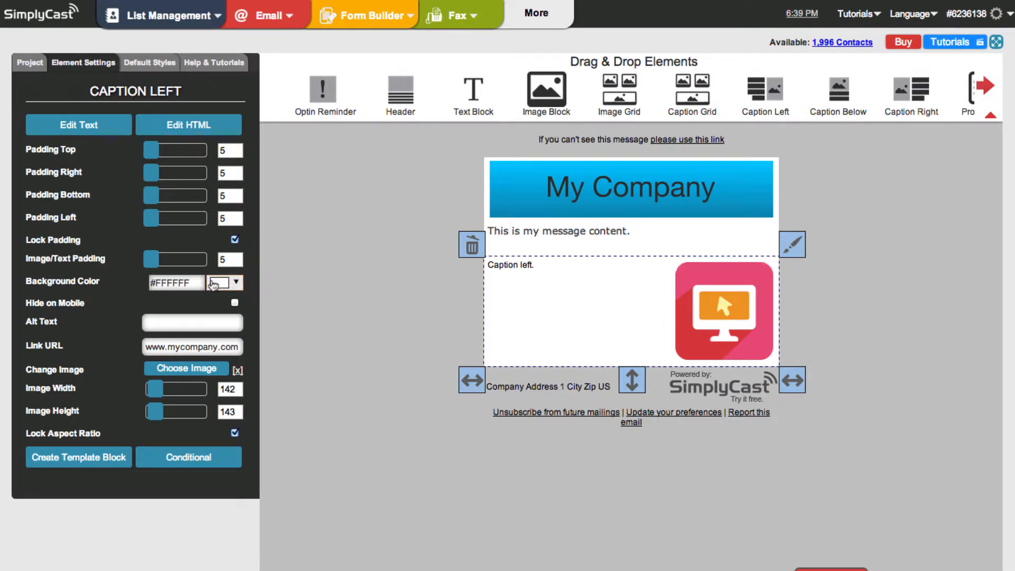
{"action": "left_click", "coordinate": [236, 283]}
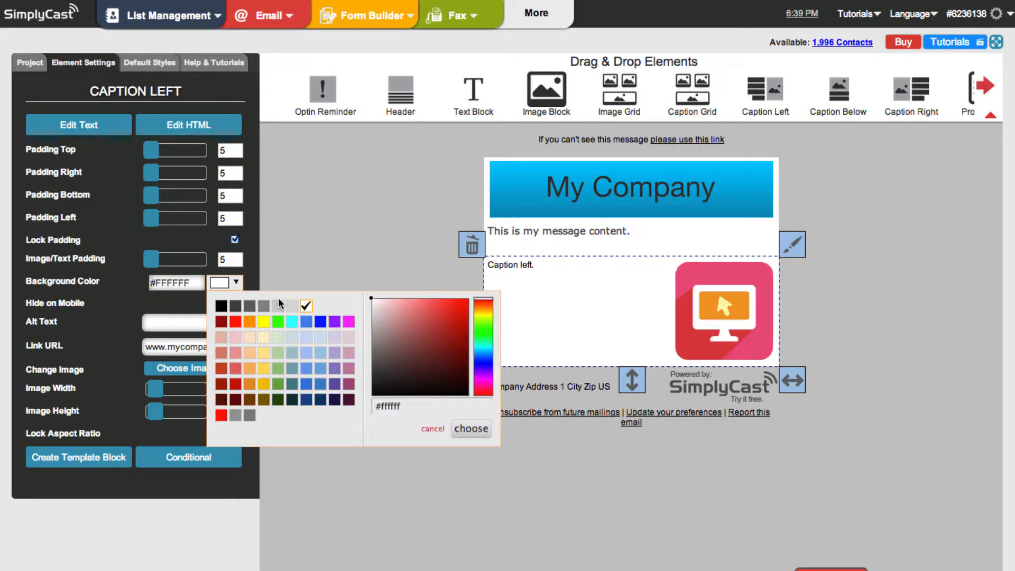
{"action": "left_click", "coordinate": [321, 352]}
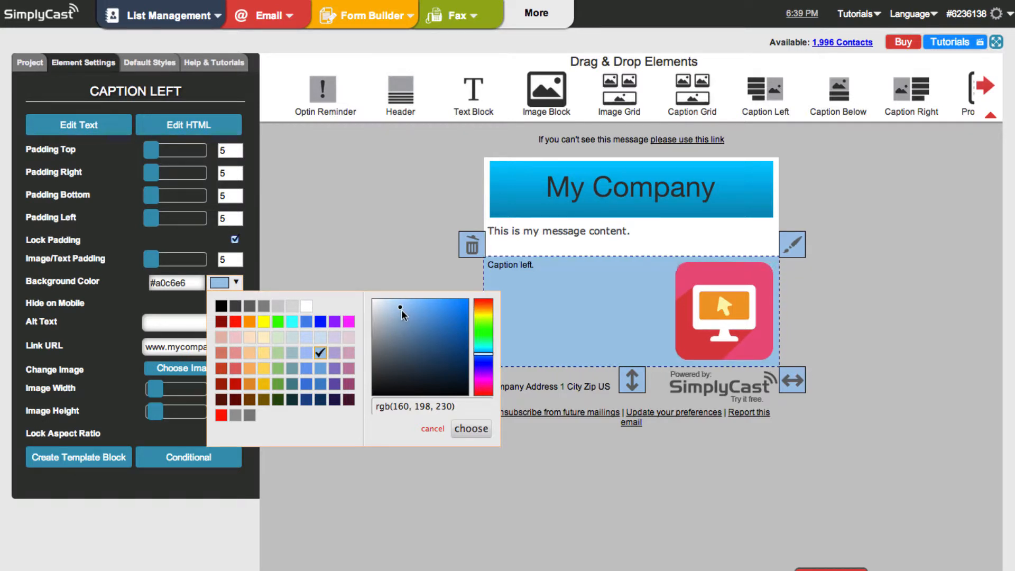
{"action": "mouse_move", "coordinate": [400, 312]}
{"action": "left_mouse_down"}
{"action": "mouse_move", "coordinate": [424, 332]}
{"action": "mouse_move", "coordinate": [465, 316]}
{"action": "mouse_move", "coordinate": [375, 309]}
{"action": "mouse_move", "coordinate": [388, 307]}
{"action": "left_mouse_up"}
{"action": "left_click", "coordinate": [472, 429]}
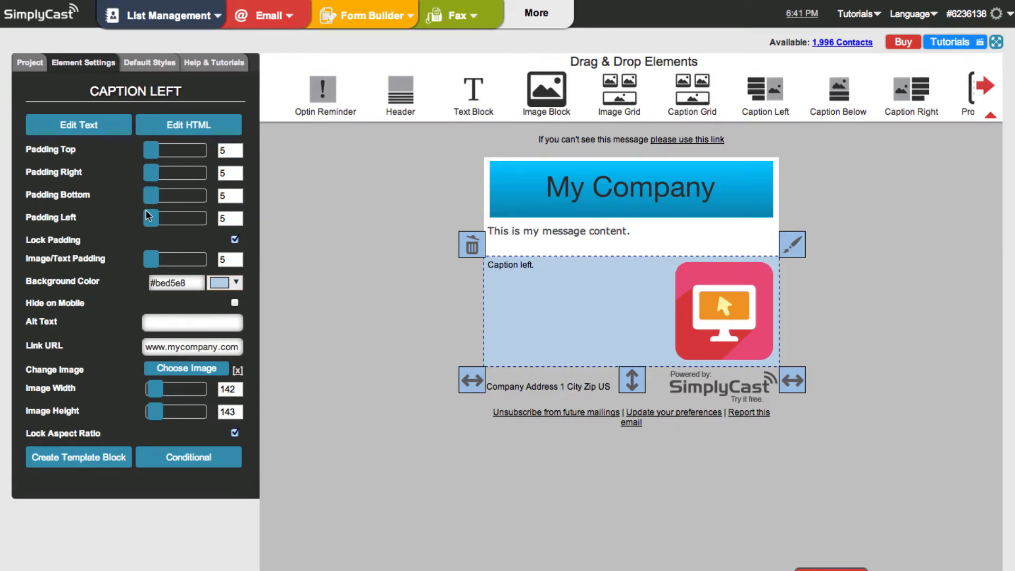
Try a locked padding of about 15 on all sides of the Caption Left element, plus a separate left padding of about 29
{"action": "left_click_drag", "start_coordinate": [150, 218], "coordinate": [153, 218]}
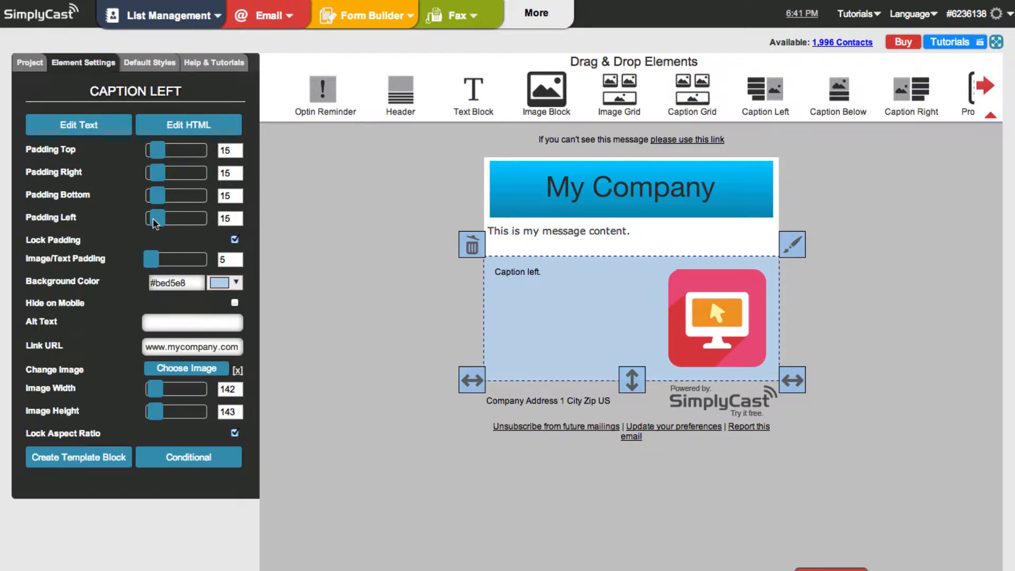
{"action": "left_click_drag", "start_coordinate": [154, 218], "coordinate": [150, 217]}
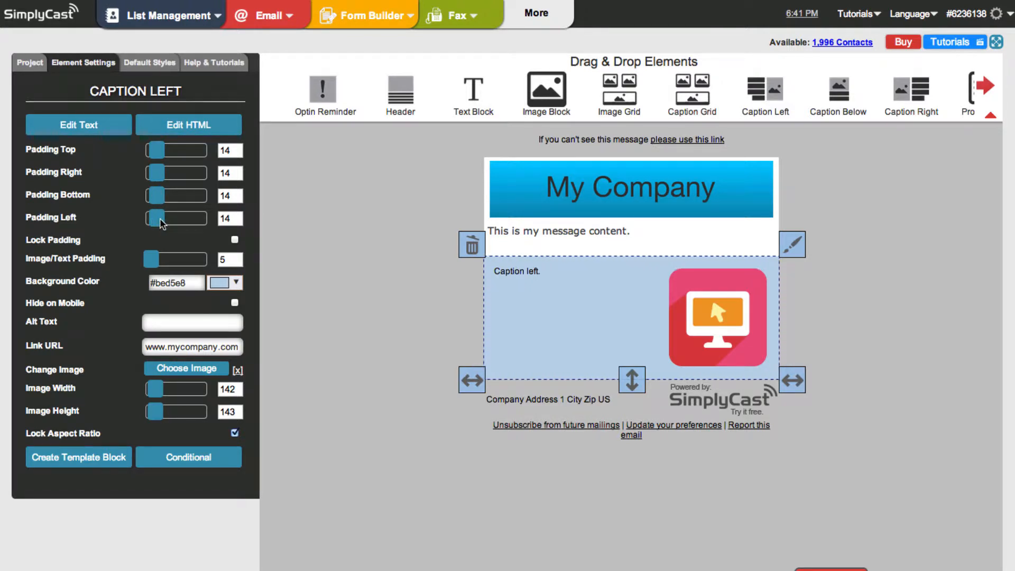
{"action": "mouse_move", "coordinate": [160, 218]}
{"action": "left_mouse_down"}
{"action": "mouse_move", "coordinate": [203, 226]}
{"action": "mouse_move", "coordinate": [176, 226]}
{"action": "mouse_move", "coordinate": [177, 217]}
{"action": "left_mouse_up"}
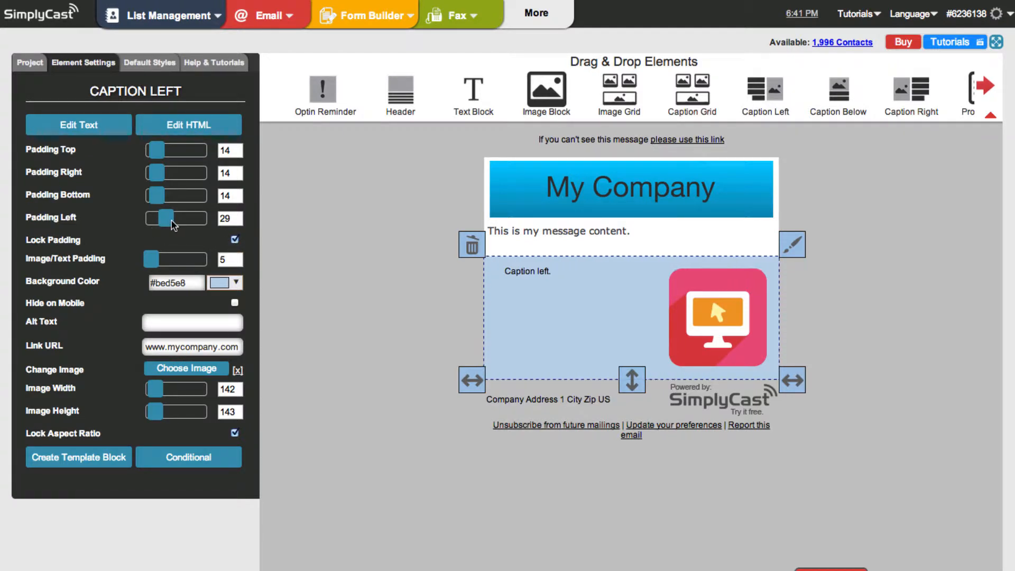
{"action": "left_click_drag", "start_coordinate": [172, 225], "coordinate": [163, 223]}
Set the Caption Left element's padding to 10 on all four sides with the padding locked
{"action": "left_click", "coordinate": [236, 213]}
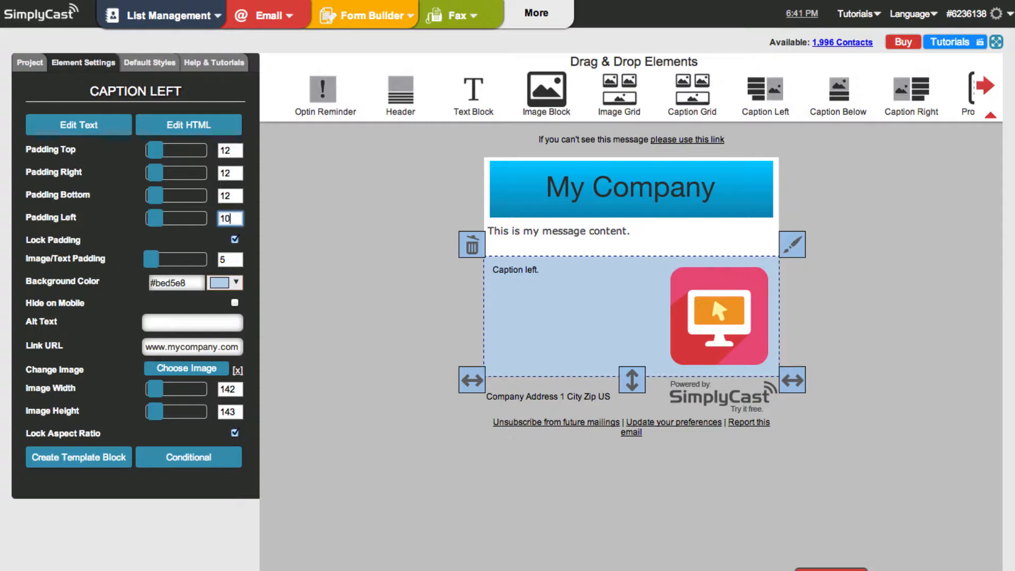
{"action": "left_click", "coordinate": [208, 238]}
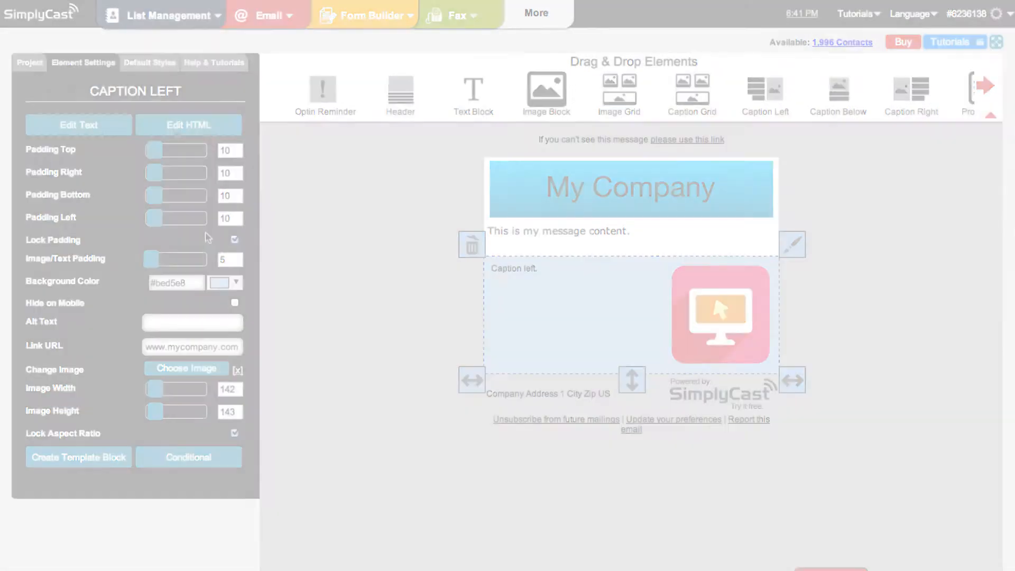
Fill in the footer's company name as My Company, enter its street, city, state and zip code, and set the address style to Multi-Line
{"action": "left_click", "coordinate": [493, 381]}
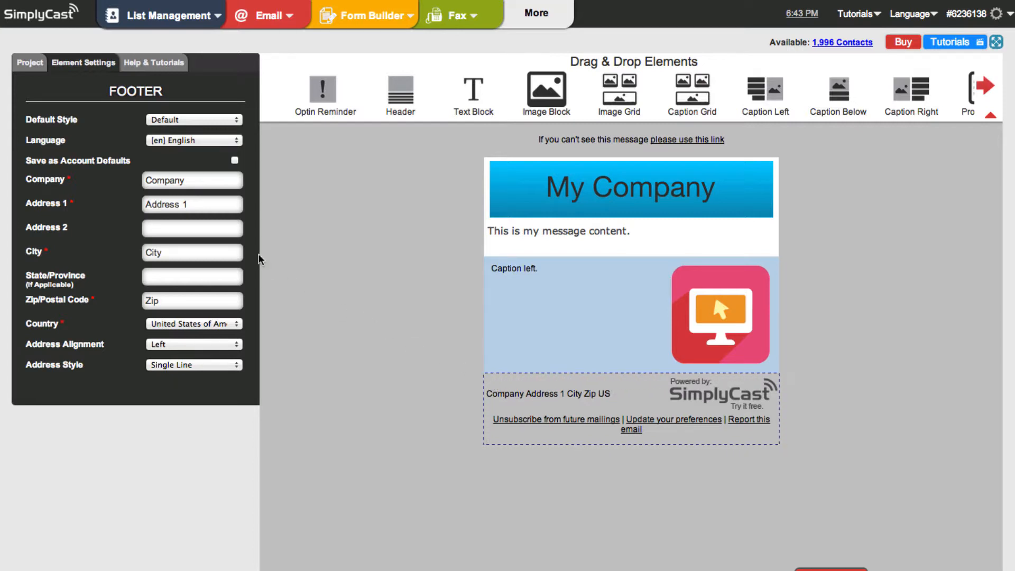
{"action": "left_click", "coordinate": [199, 179]}
{"action": "type", "text": "My CVo"}
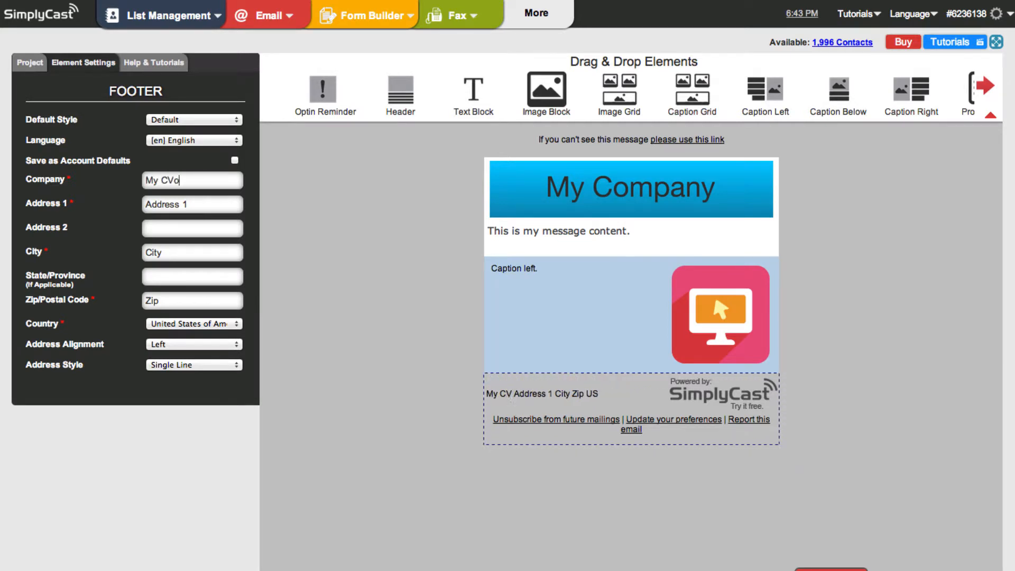
{"action": "type", "text": "mpany"}
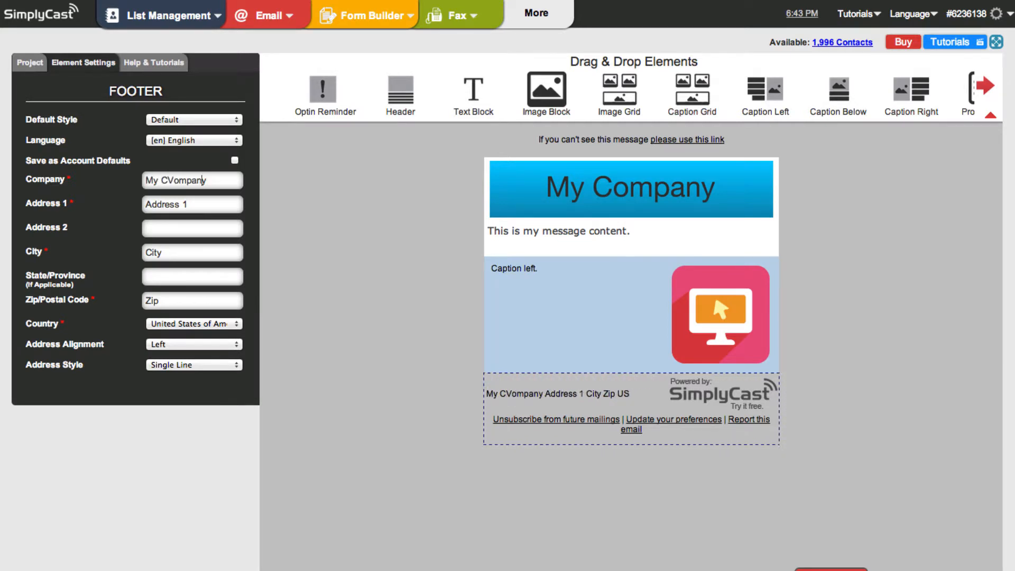
{"action": "left_click", "coordinate": [175, 181]}
{"action": "key", "text": "BackSpace"}
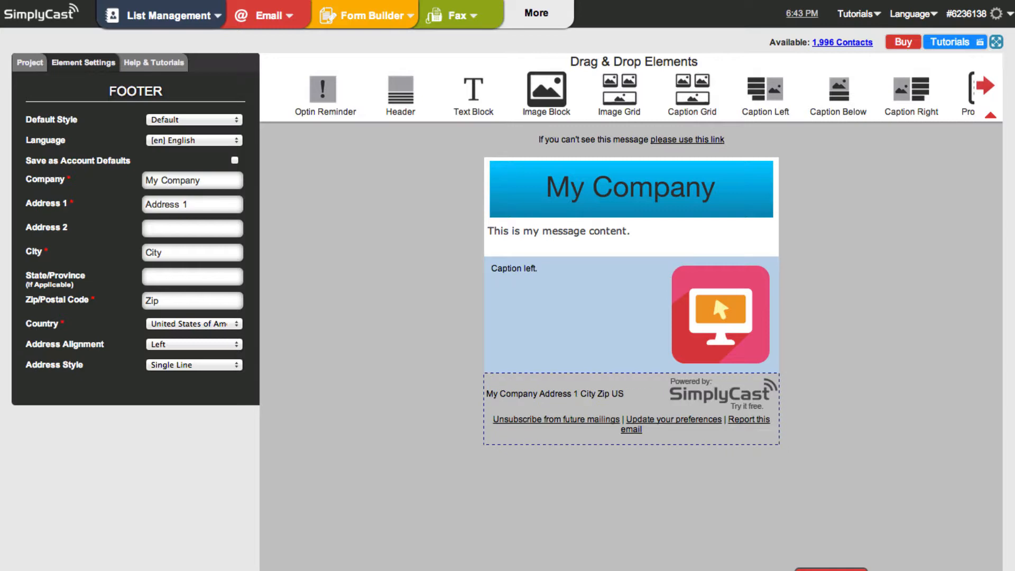
{"action": "key", "text": "Tab"}
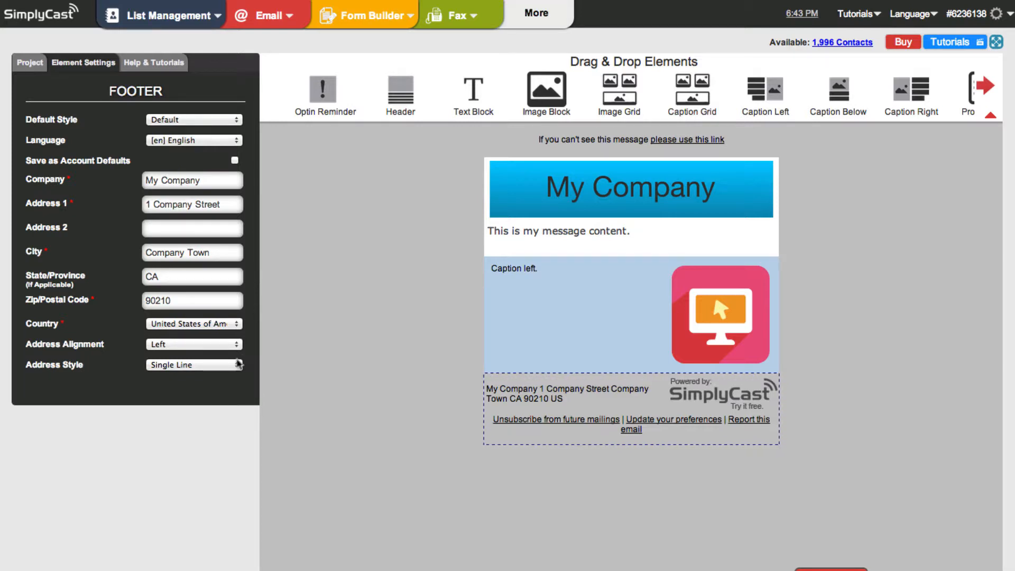
{"action": "left_click", "coordinate": [221, 364]}
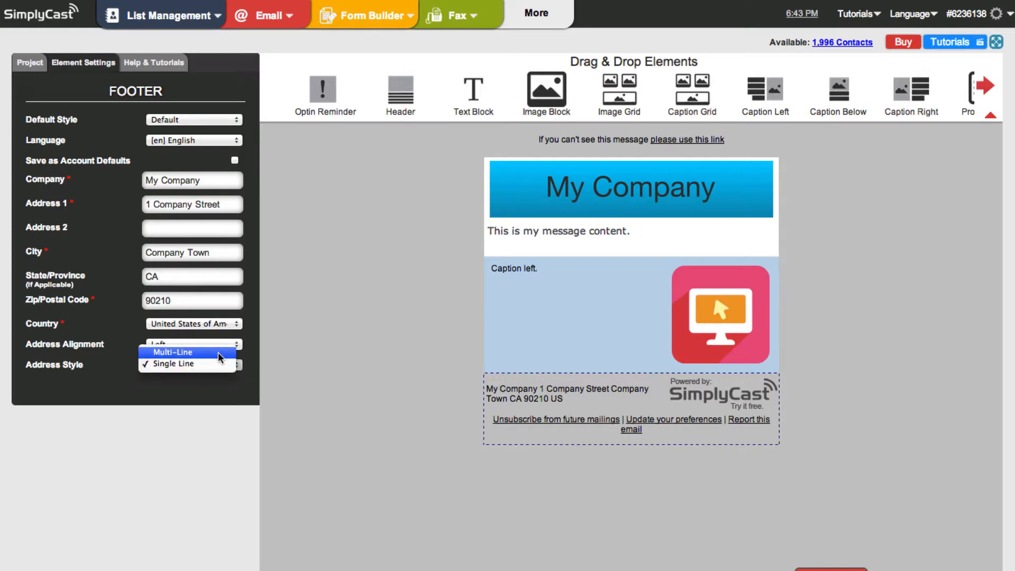
{"action": "left_click", "coordinate": [218, 352]}
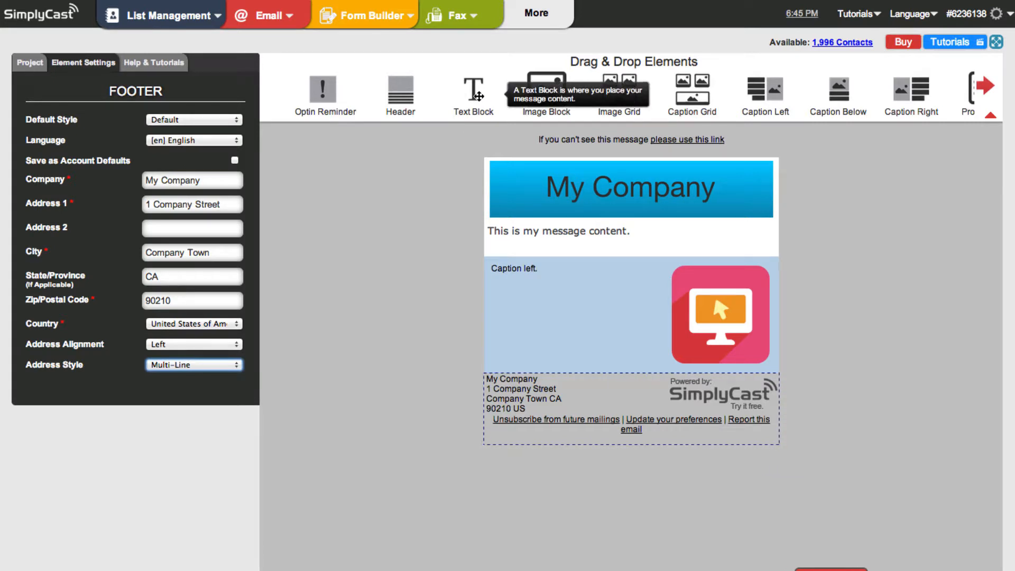
Add a Text Block between the Caption Left element and the footer, and insert a second text column to its right
{"action": "left_click_drag", "start_coordinate": [479, 95], "coordinate": [599, 370]}
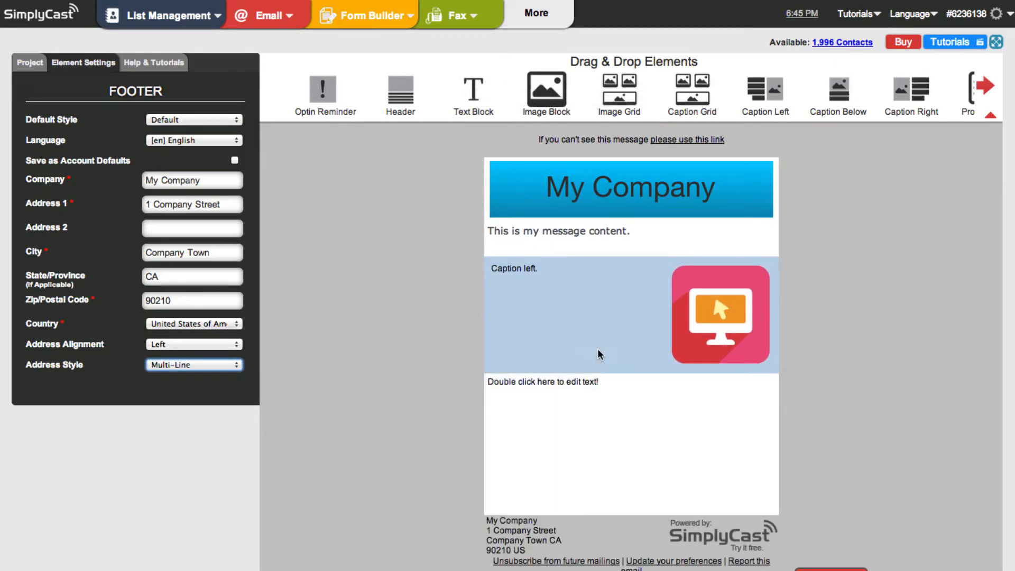
{"action": "left_click", "coordinate": [621, 447]}
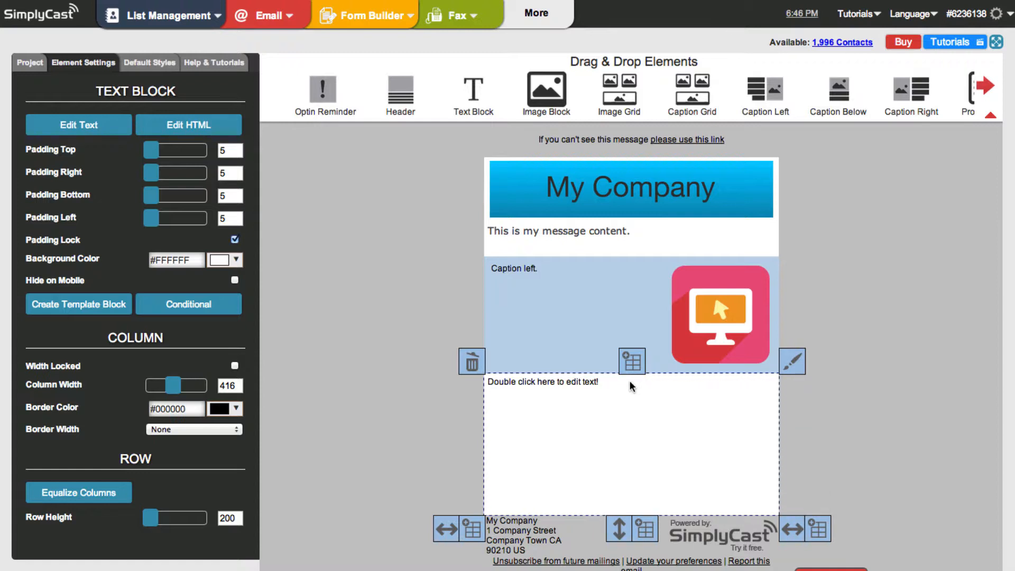
{"action": "left_click", "coordinate": [819, 529]}
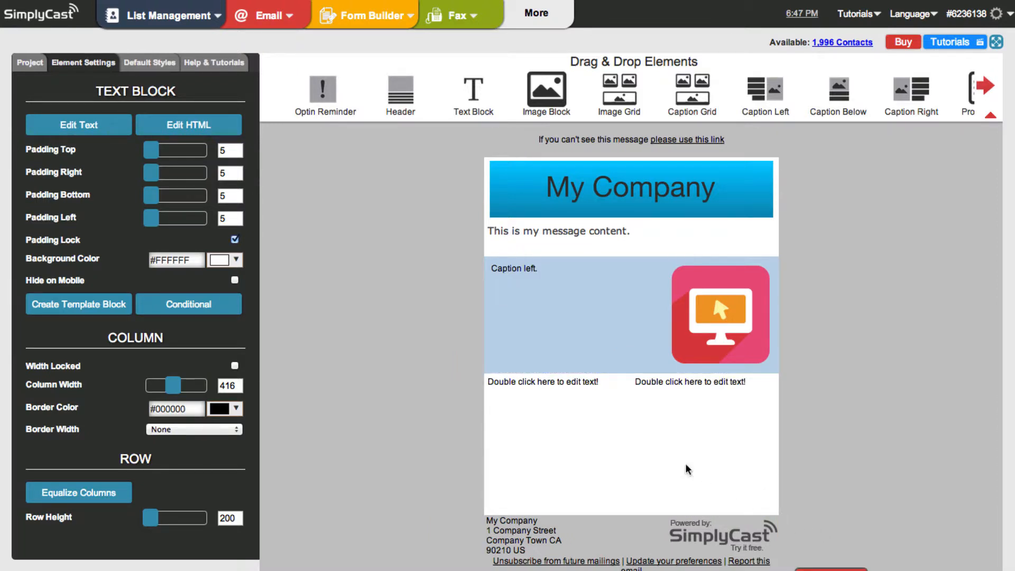
{"action": "left_click", "coordinate": [554, 421]}
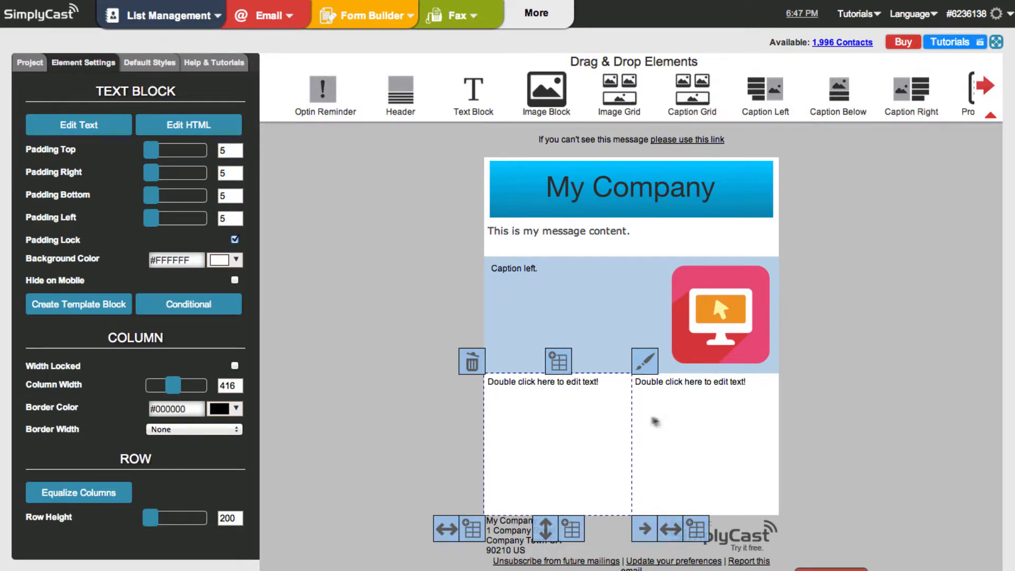
{"action": "left_click", "coordinate": [703, 419]}
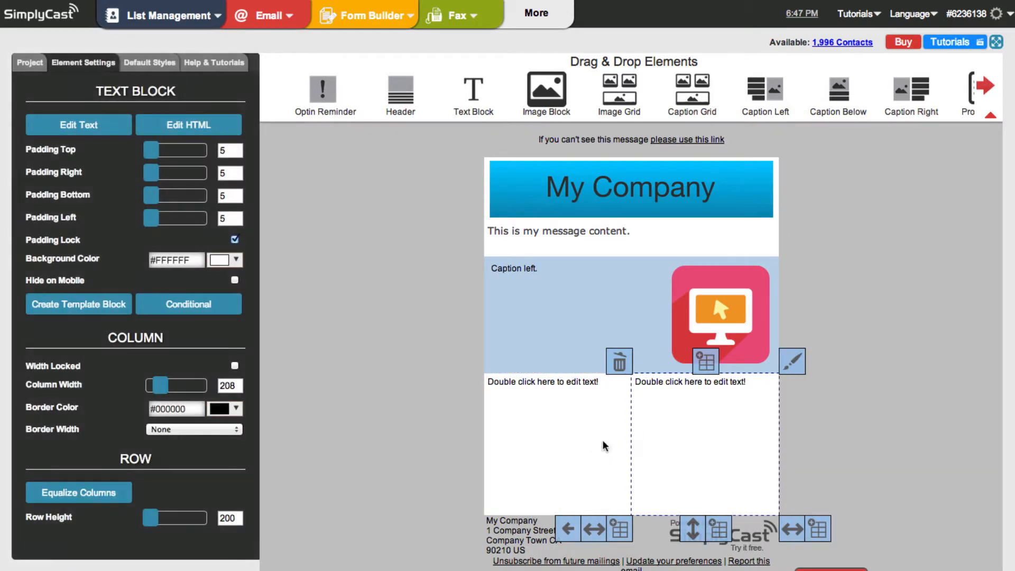
{"action": "left_click", "coordinate": [540, 448]}
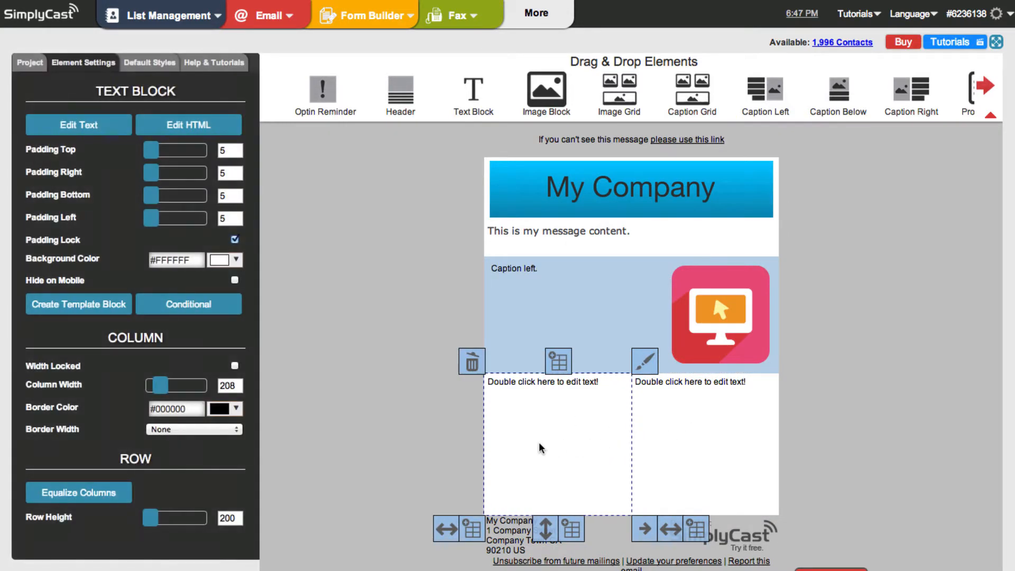
{"action": "left_click", "coordinate": [715, 422]}
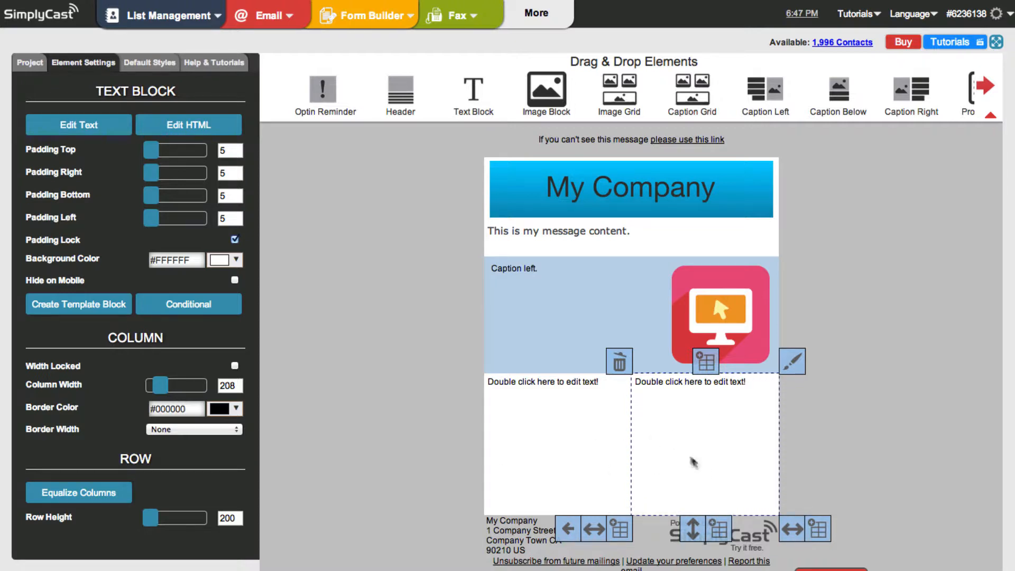
{"action": "left_click", "coordinate": [559, 416]}
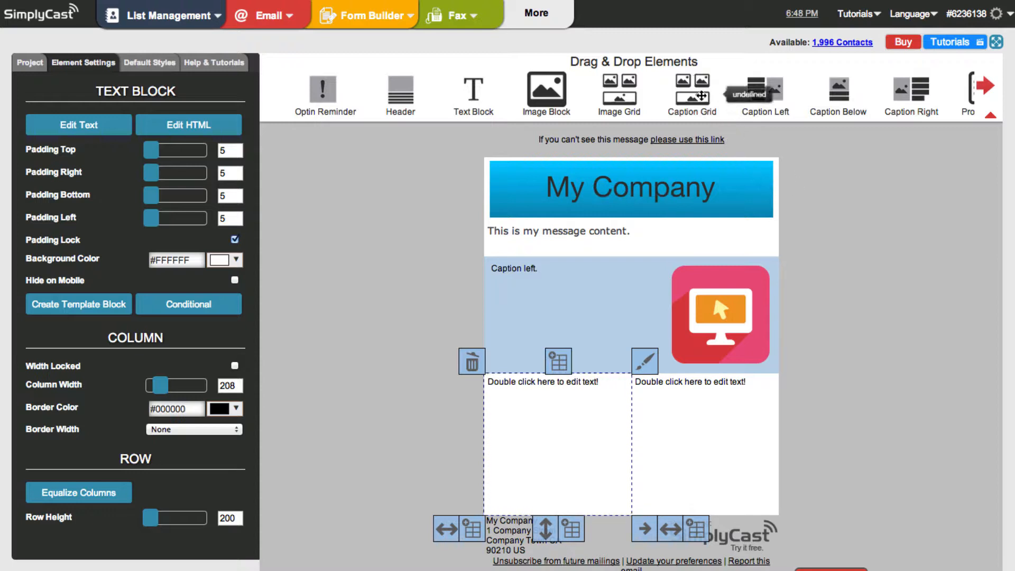
Add a Caption Grid element between the two-column text row and the footer, and open its element settings
{"action": "left_click_drag", "start_coordinate": [698, 97], "coordinate": [637, 483]}
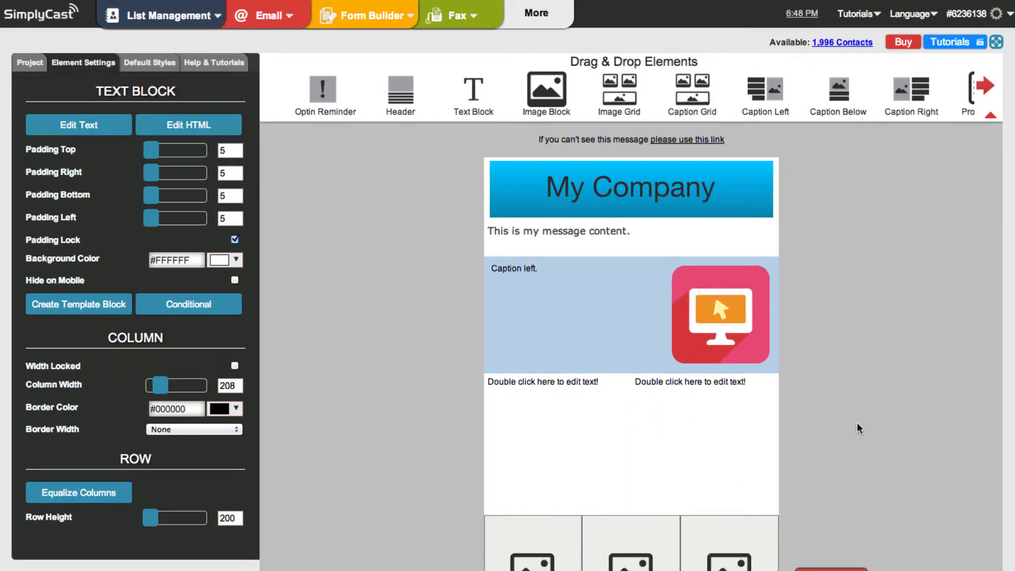
{"action": "scroll", "coordinate": [857, 422], "scroll_direction": "down", "scroll_amount": 3}
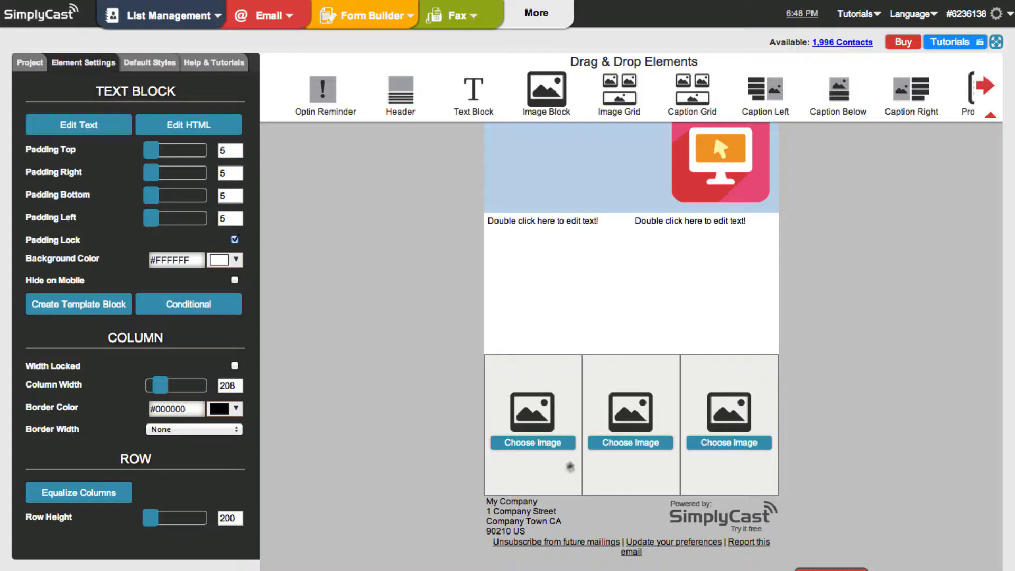
{"action": "left_click", "coordinate": [553, 465]}
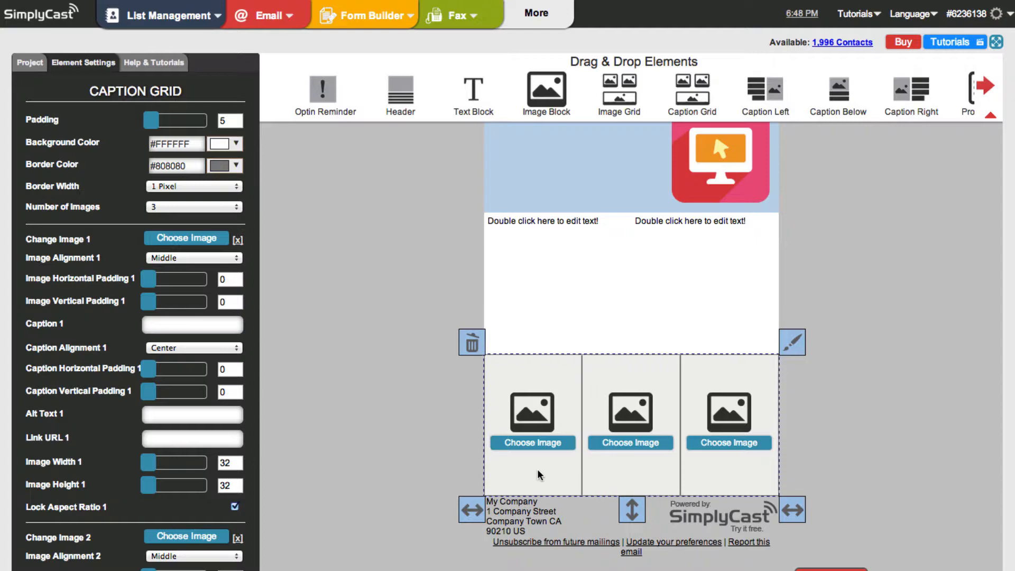
Upload reach_image.png and deliver_image.png from the Desktop, and place deliver_image.png in the Caption Grid's first cell
{"action": "left_click", "coordinate": [538, 443]}
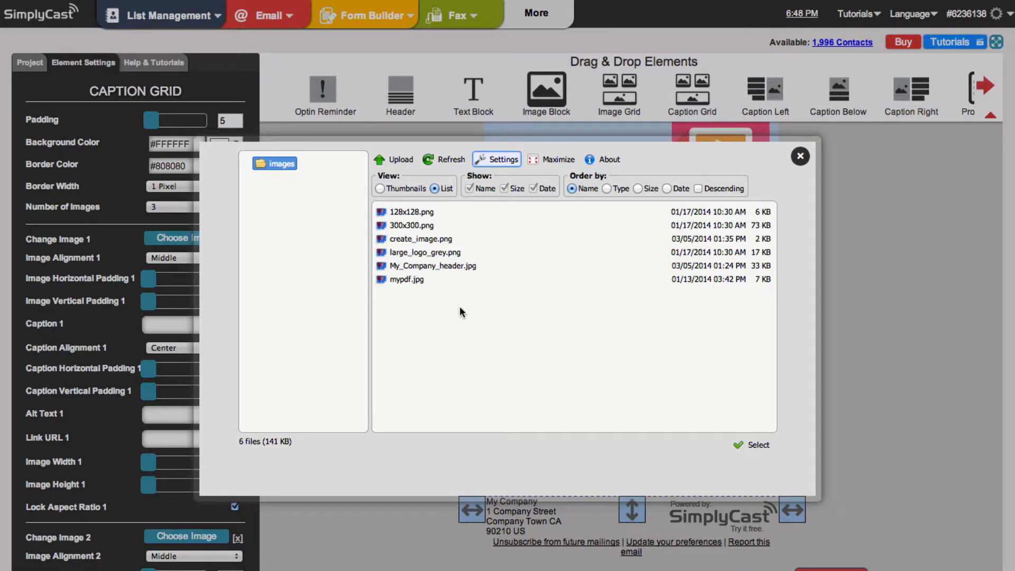
{"action": "left_click", "coordinate": [400, 159]}
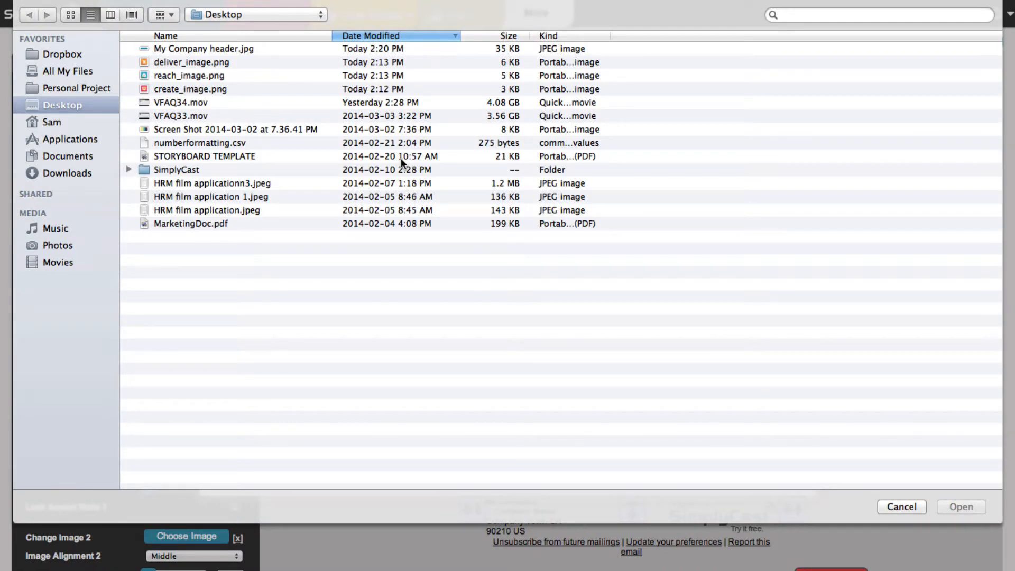
{"action": "double_click", "coordinate": [194, 76]}
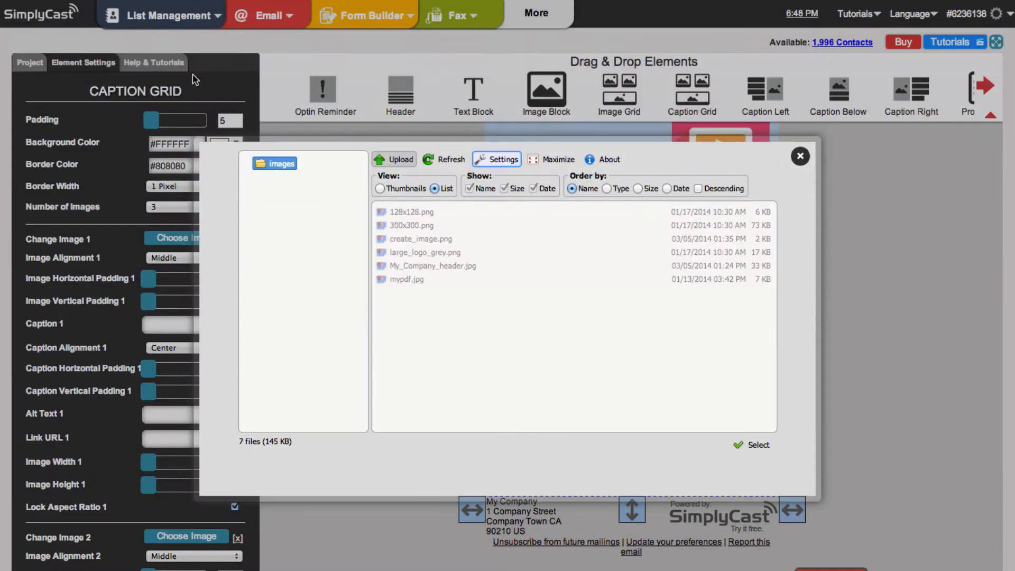
{"action": "left_click", "coordinate": [398, 159]}
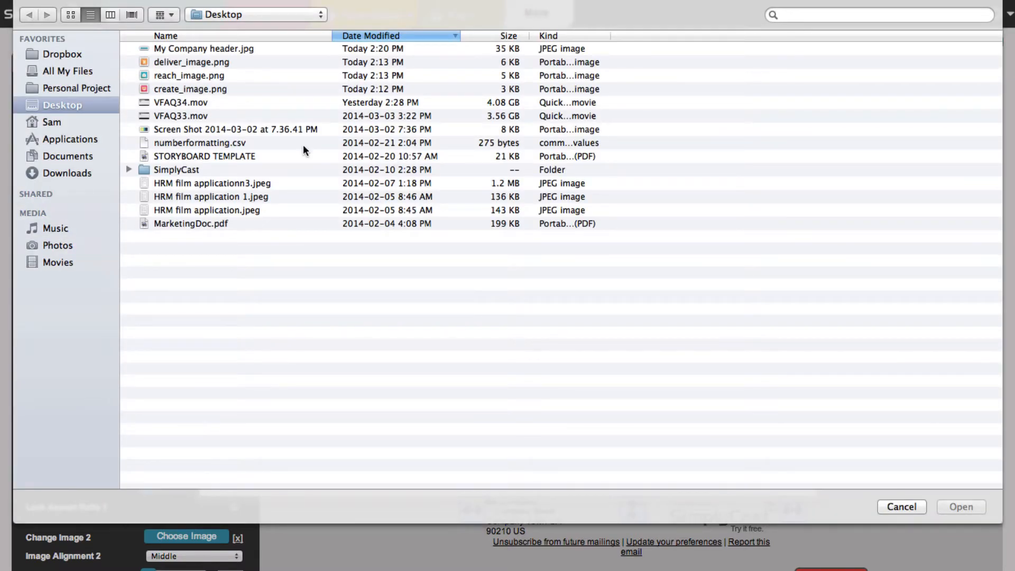
{"action": "double_click", "coordinate": [220, 63]}
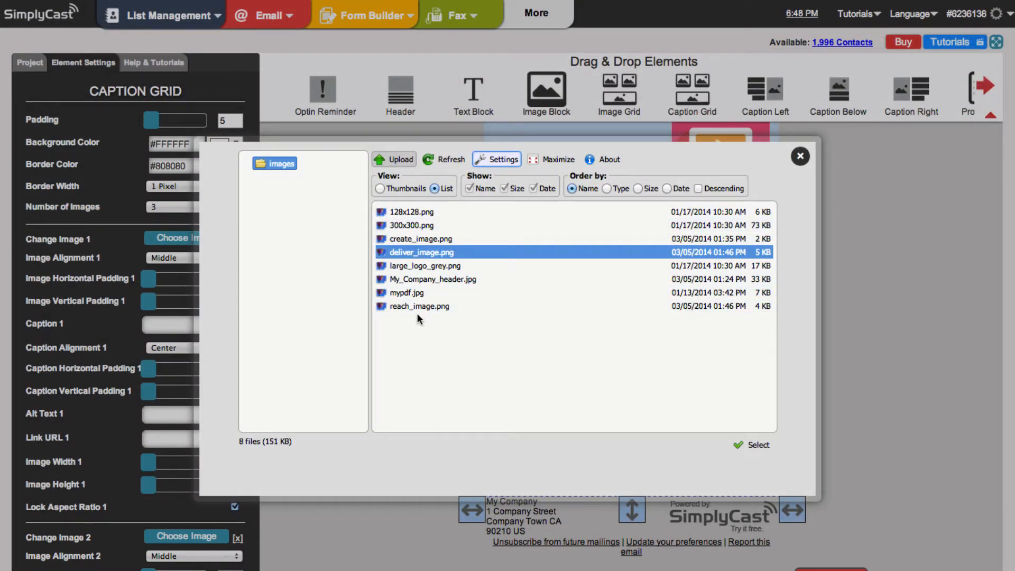
{"action": "double_click", "coordinate": [404, 251]}
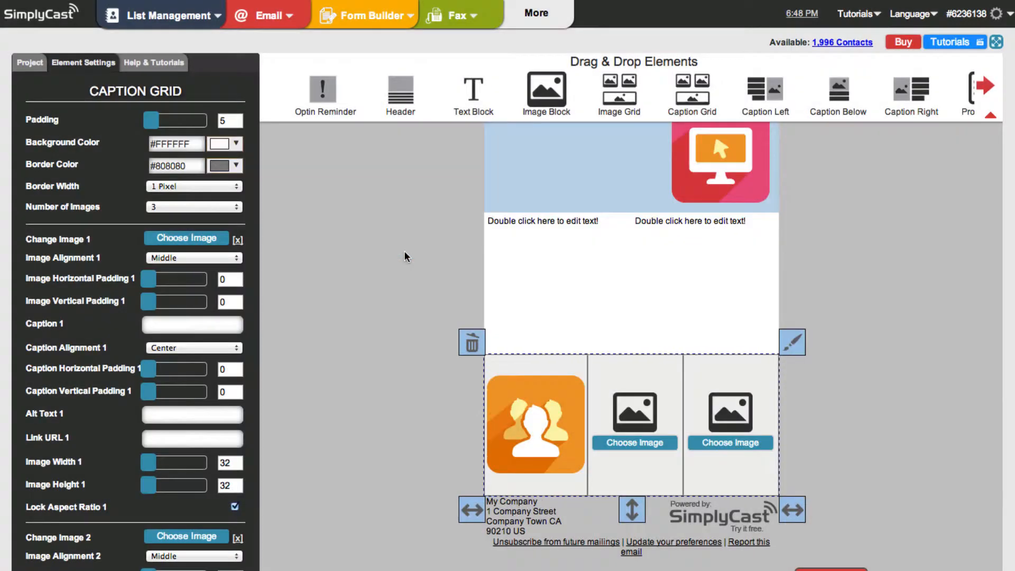
Enter "This is my product." as the caption of the Caption Grid's first image
{"action": "mouse_move", "coordinate": [531, 406]}
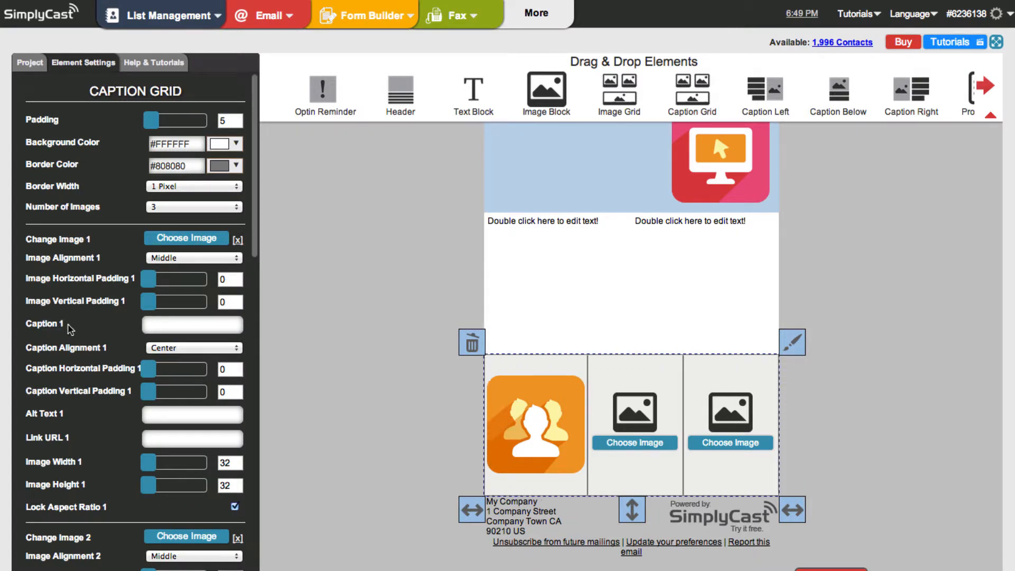
{"action": "left_click", "coordinate": [180, 321]}
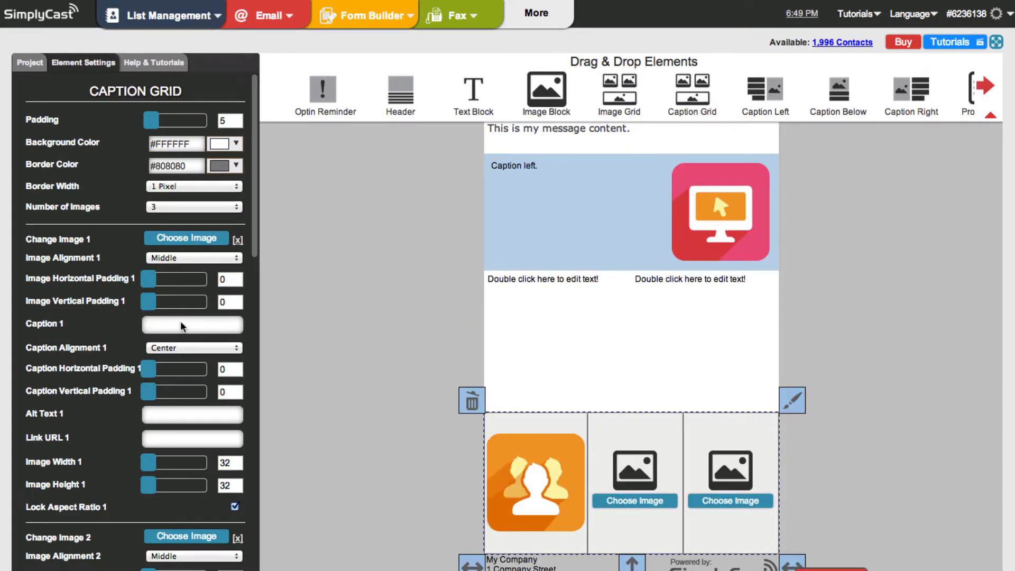
{"action": "type", "text": "Th"}
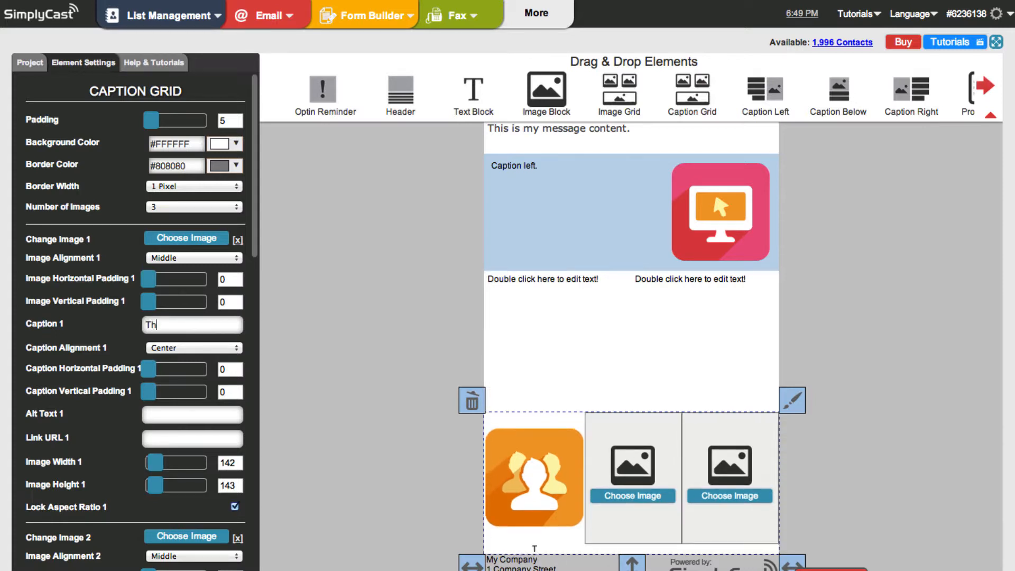
{"action": "type", "text": "is is "}
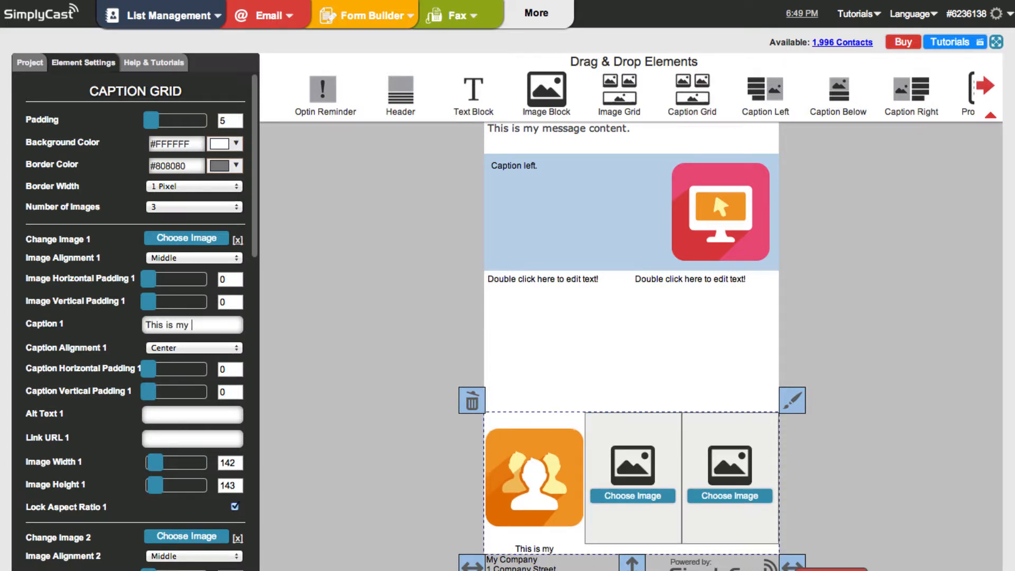
{"action": "type", "text": "my product."}
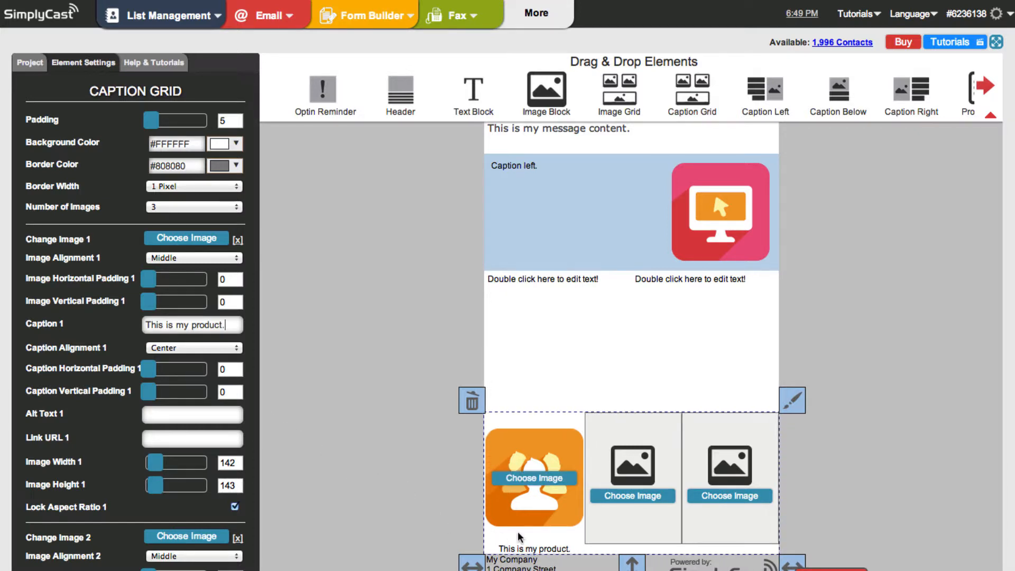
{"action": "scroll", "coordinate": [519, 537], "scroll_direction": "down", "scroll_amount": 1}
{"action": "scroll", "coordinate": [519, 537], "scroll_direction": "down", "scroll_amount": 3}
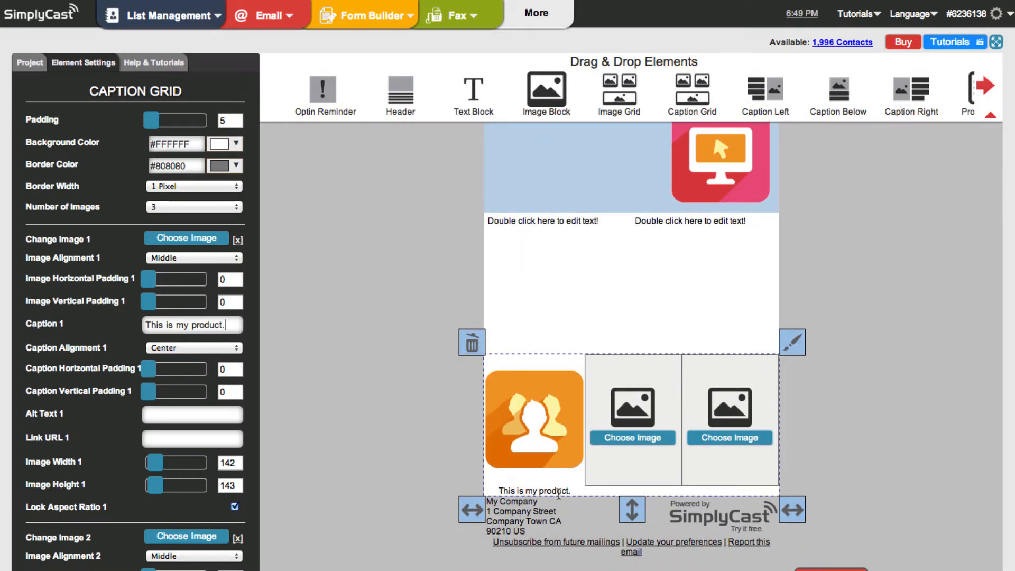
Set the first grid image's alignment to Top and its caption's vertical padding to 23, keeping the caption centered
{"action": "mouse_move", "coordinate": [562, 484]}
{"action": "left_click", "coordinate": [236, 259]}
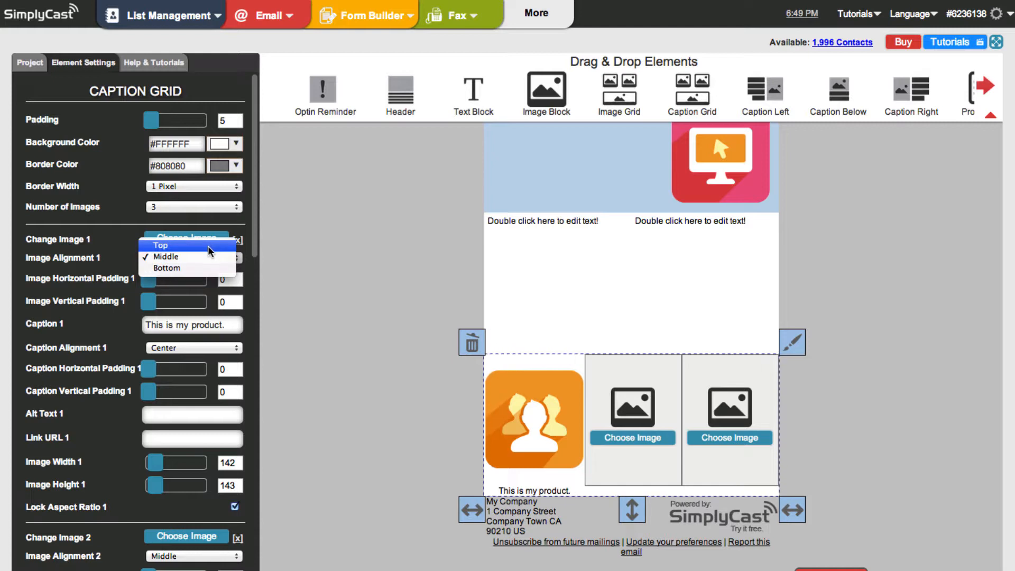
{"action": "left_click", "coordinate": [210, 253]}
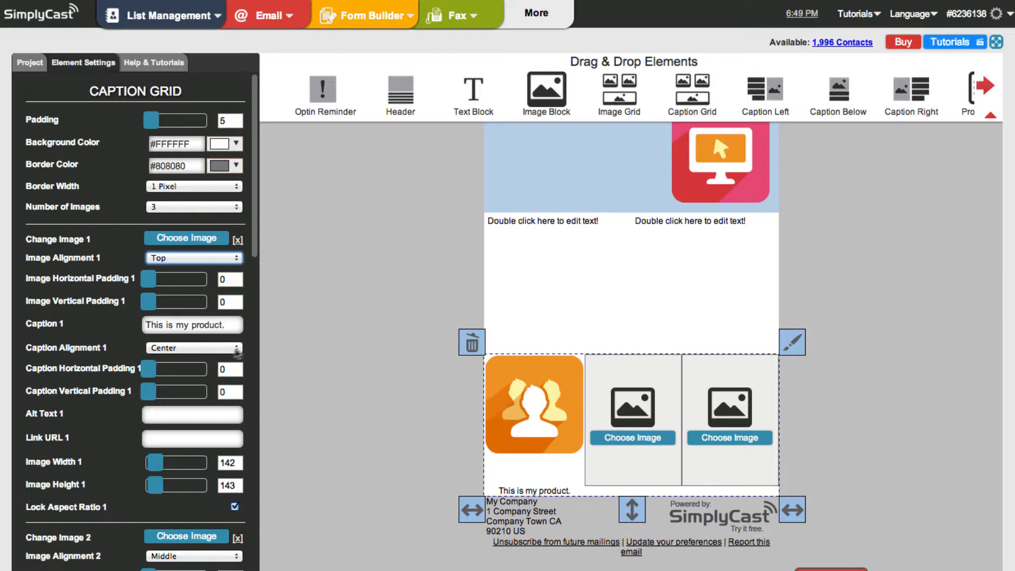
{"action": "left_click", "coordinate": [219, 347]}
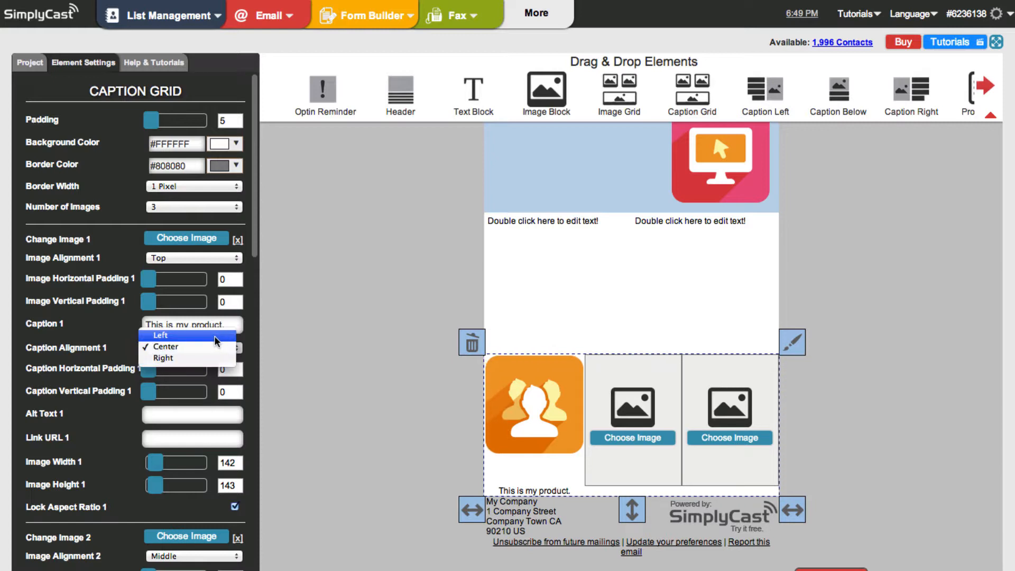
{"action": "left_click", "coordinate": [108, 353]}
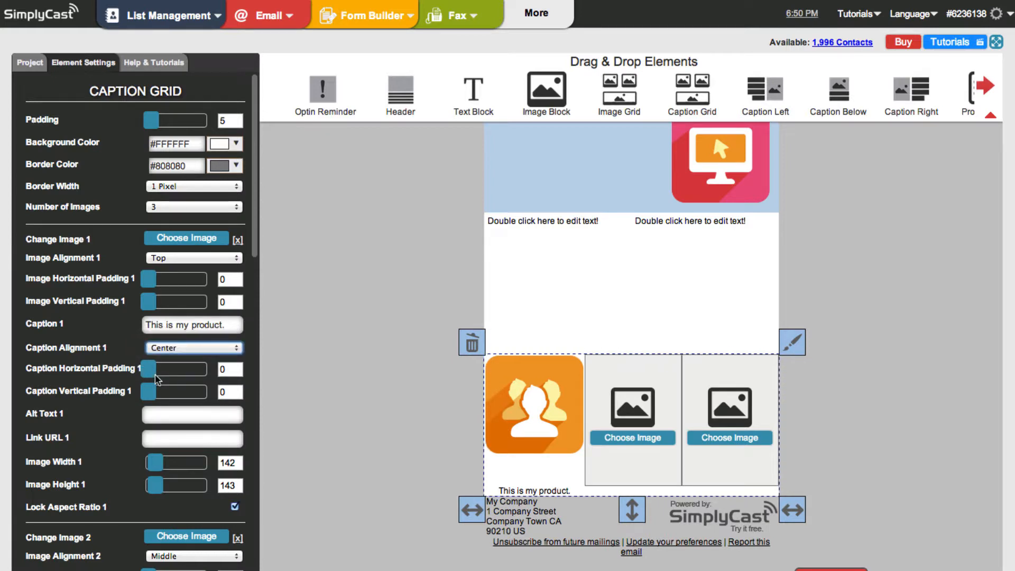
{"action": "left_click", "coordinate": [149, 394]}
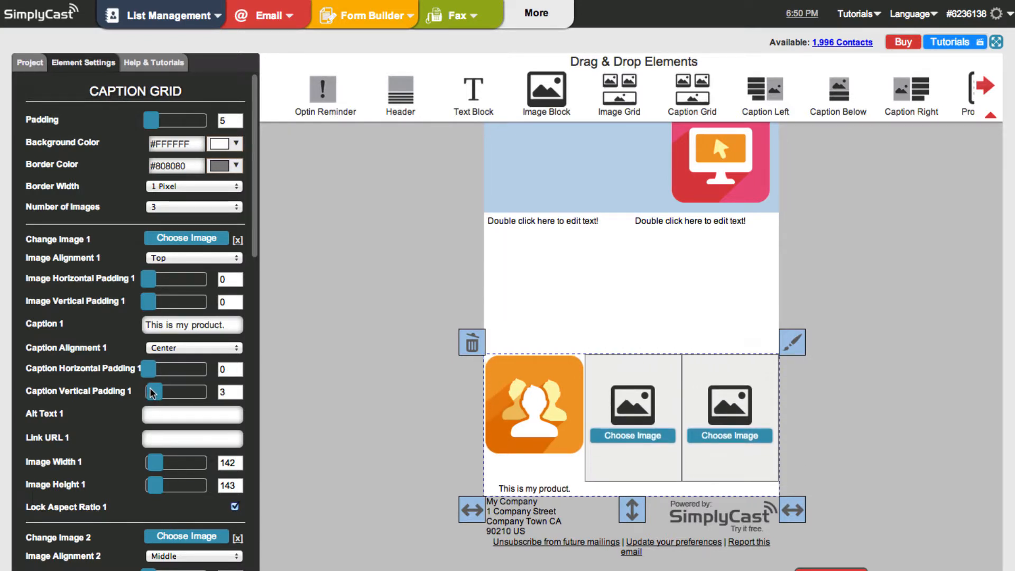
{"action": "left_click_drag", "start_coordinate": [185, 395], "coordinate": [193, 396]}
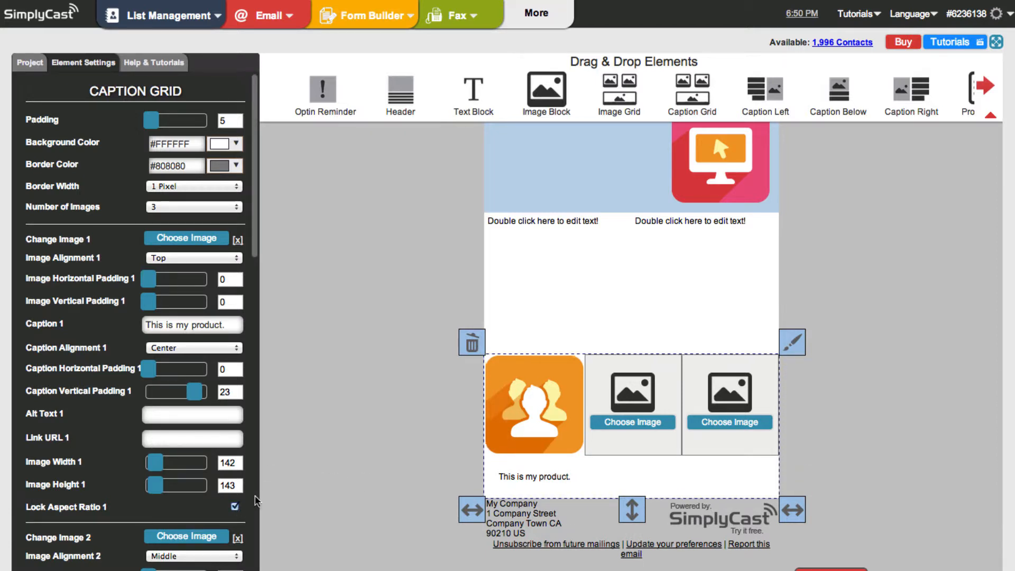
Place create_image.png in the Caption Grid's second cell and reach_image.png in its third cell
{"action": "scroll", "coordinate": [255, 501], "scroll_direction": "down", "scroll_amount": 5}
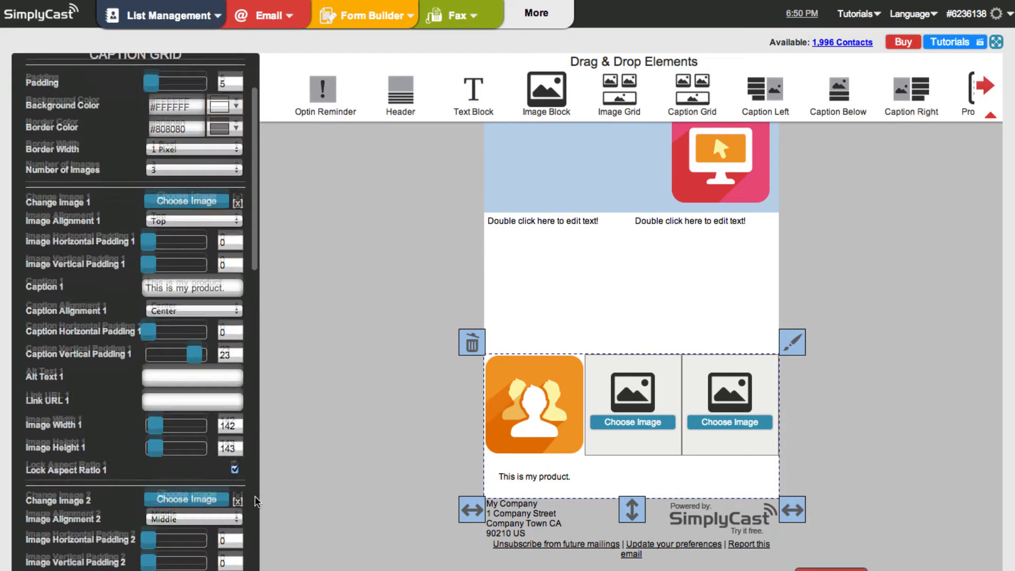
{"action": "scroll", "coordinate": [255, 501], "scroll_direction": "down", "scroll_amount": 4}
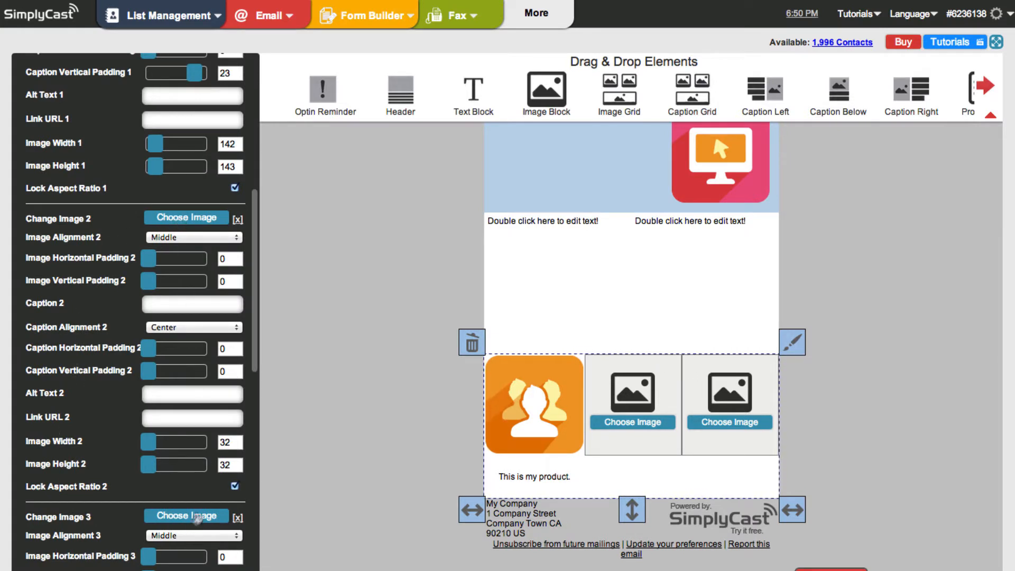
{"action": "left_click", "coordinate": [631, 423]}
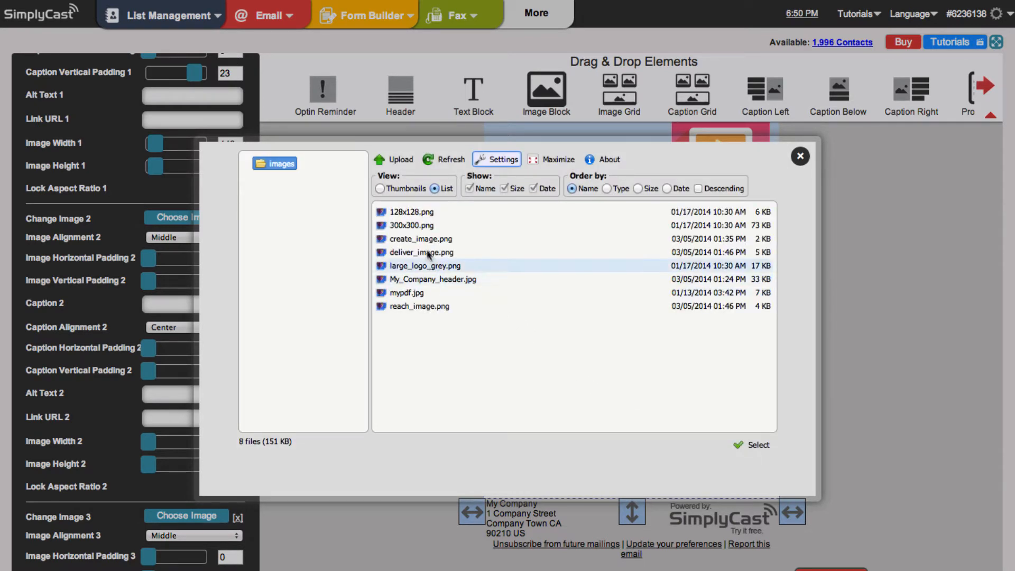
{"action": "double_click", "coordinate": [436, 238]}
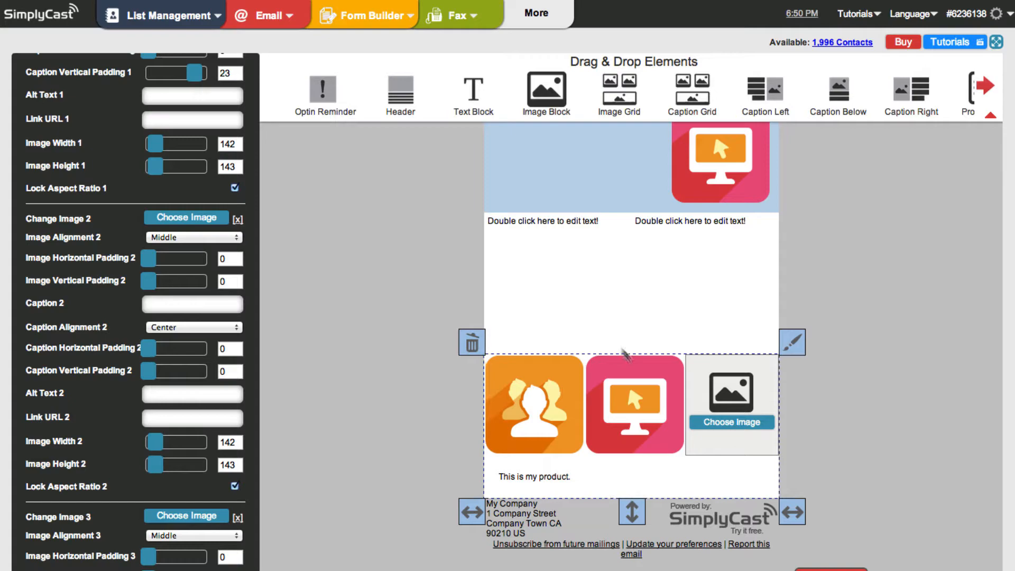
{"action": "left_click", "coordinate": [724, 423]}
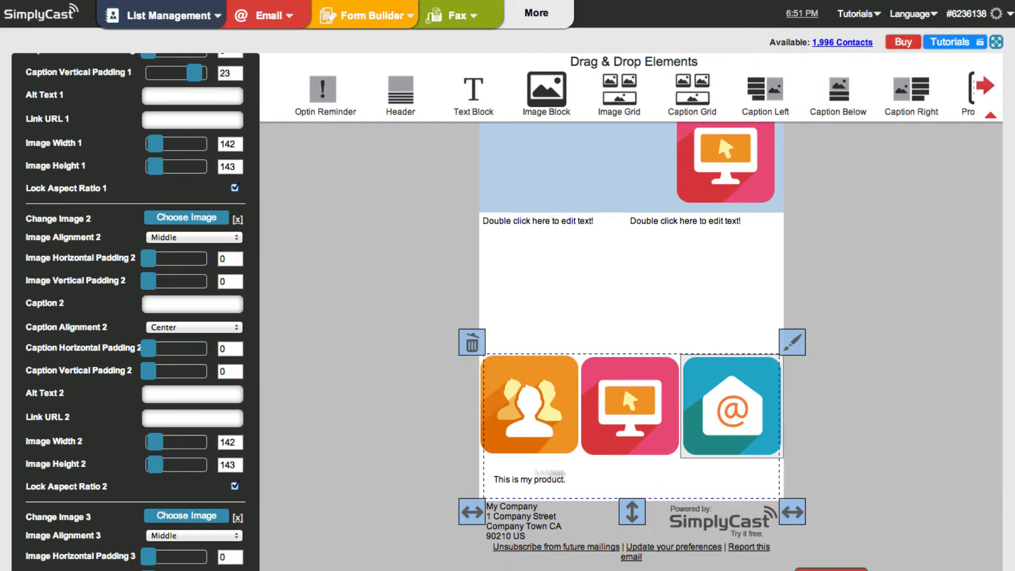
{"action": "left_click", "coordinate": [189, 397]}
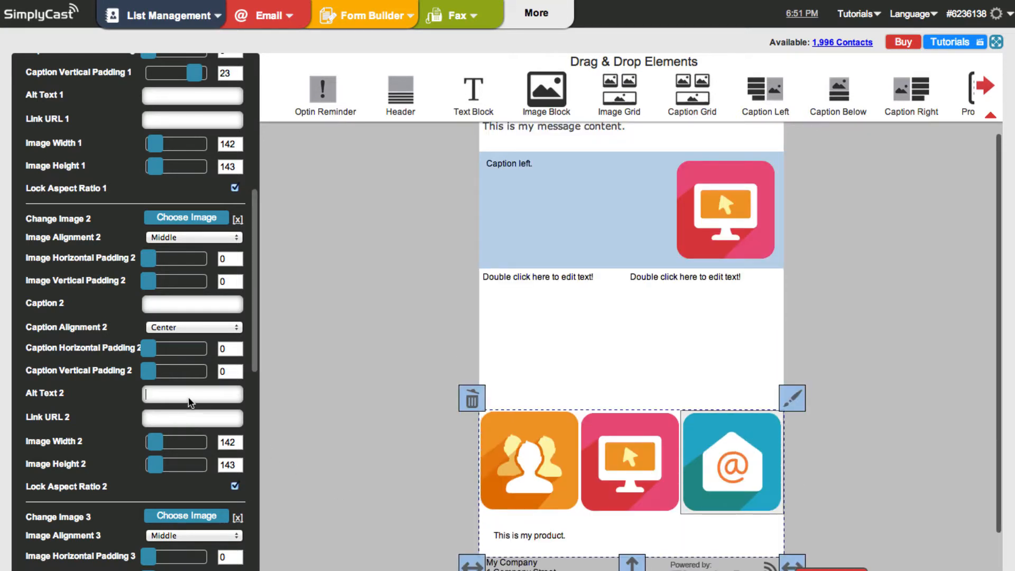
{"action": "type", "text": "P"}
{"action": "key", "text": "BackSpace"}
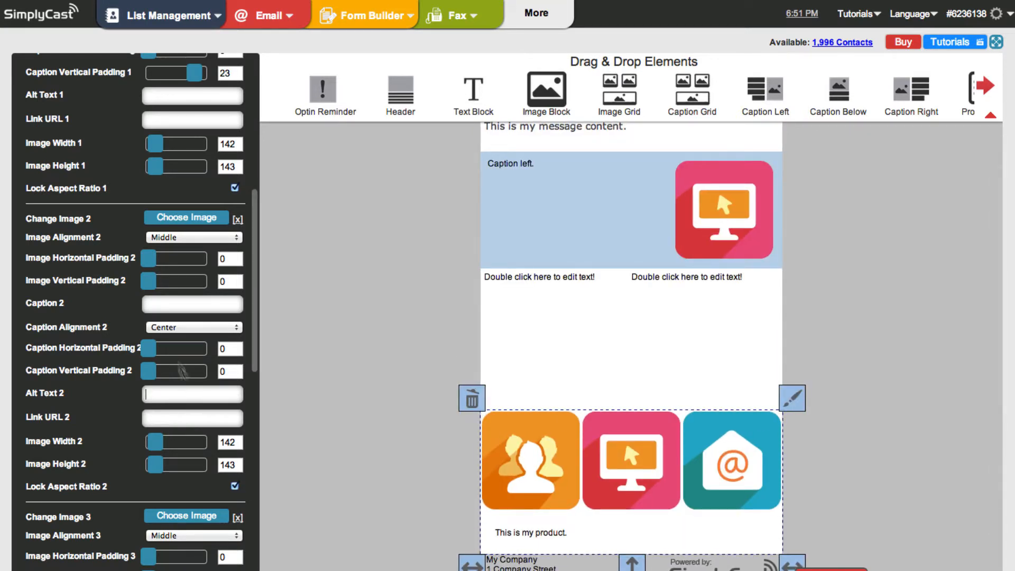
Enter "Product 2" as the second grid image's caption and set that caption's vertical padding to 21
{"action": "left_click", "coordinate": [171, 305]}
{"action": "type", "text": "Pro"}
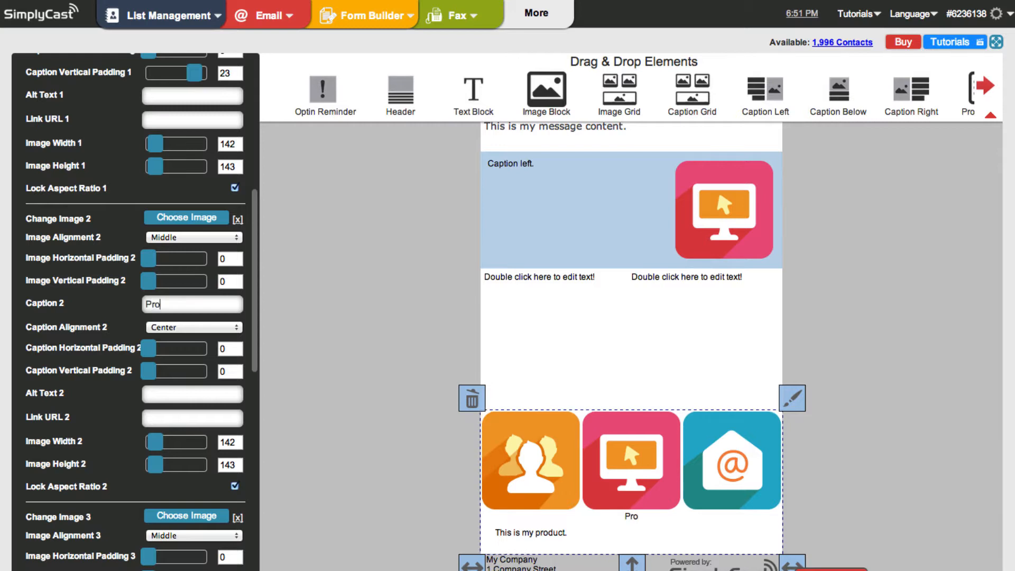
{"action": "type", "text": "uct"}
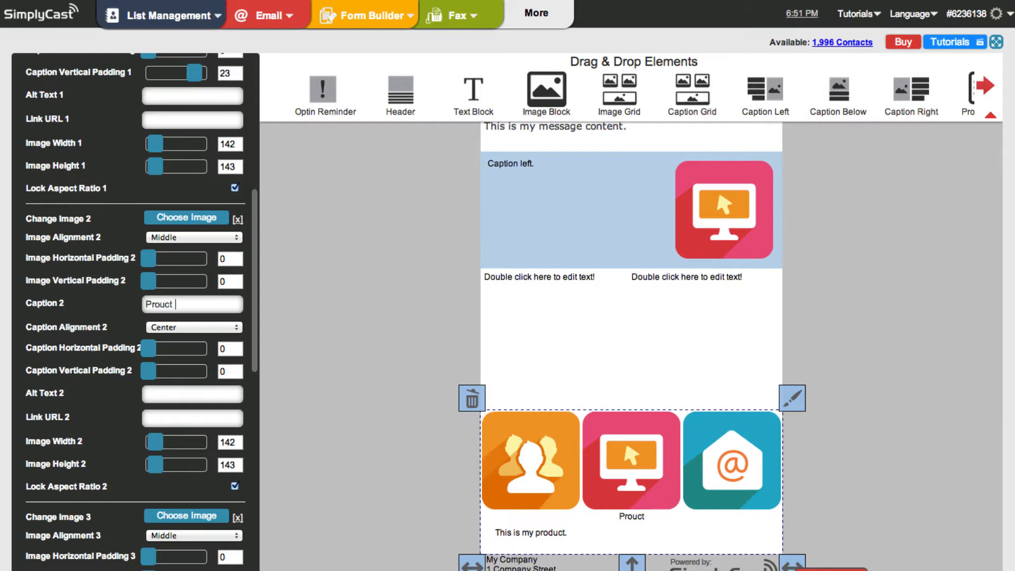
{"action": "key", "text": "BackSpace"}
{"action": "key", "text": "BackSpace"}
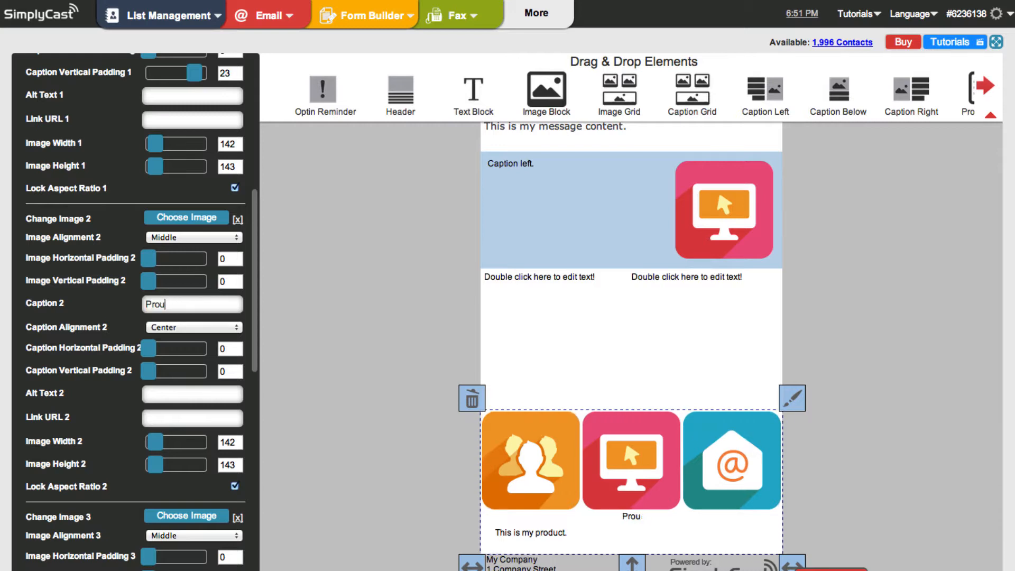
{"action": "type", "text": "duct 2"}
{"action": "left_click_drag", "start_coordinate": [152, 374], "coordinate": [192, 380]}
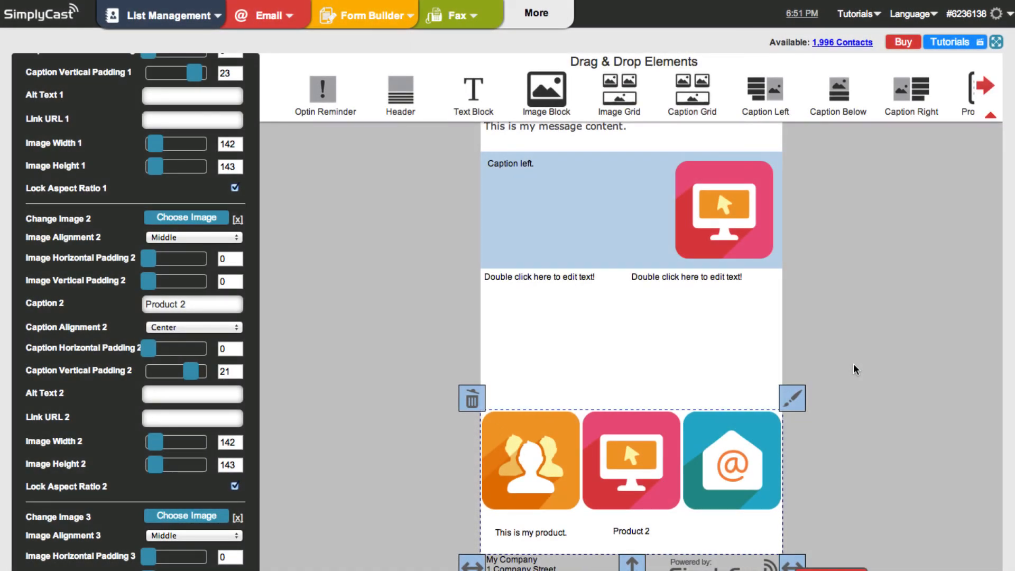
Move the Caption Grid above the two-column text row, directly below the Caption Left element
{"action": "scroll", "coordinate": [853, 364], "scroll_direction": "up", "scroll_amount": 3}
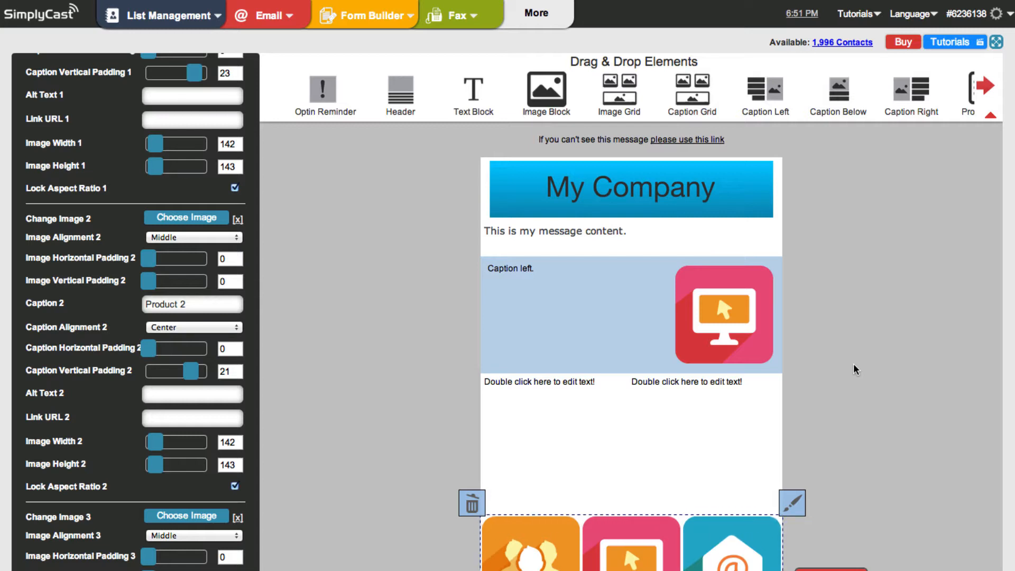
{"action": "mouse_move", "coordinate": [539, 541]}
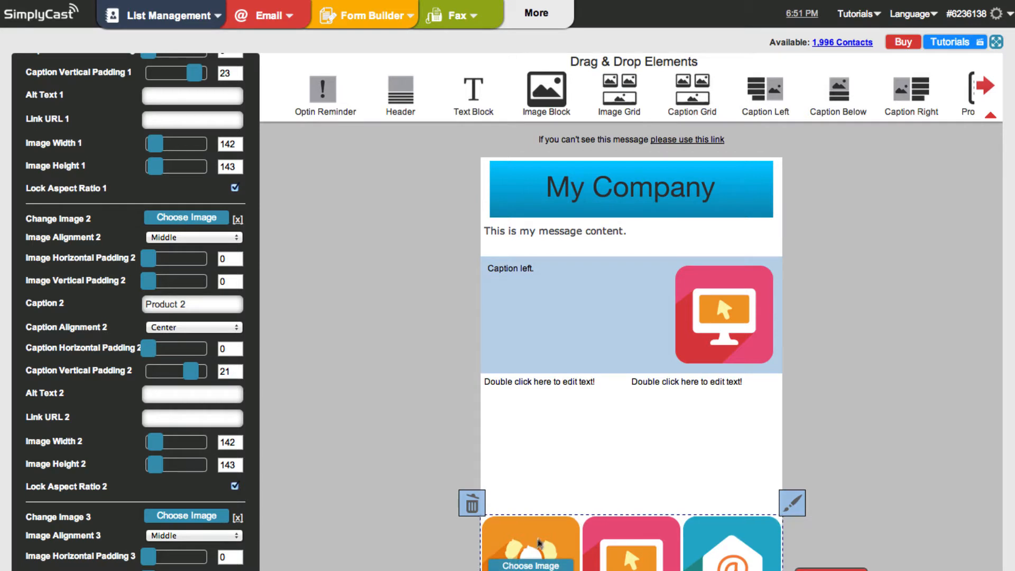
{"action": "mouse_move", "coordinate": [621, 520]}
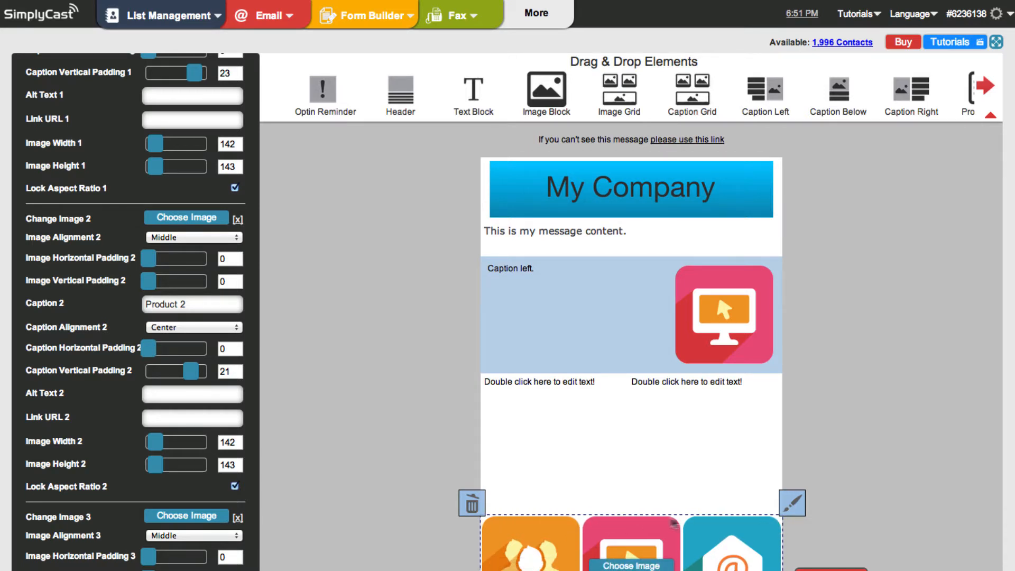
{"action": "mouse_move", "coordinate": [716, 530]}
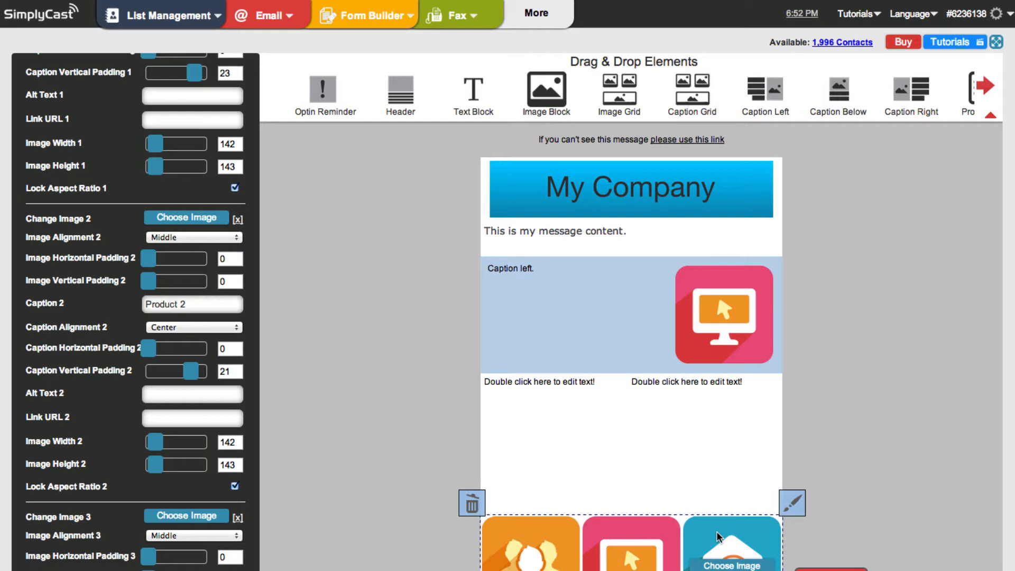
{"action": "left_click_drag", "start_coordinate": [716, 534], "coordinate": [705, 359]}
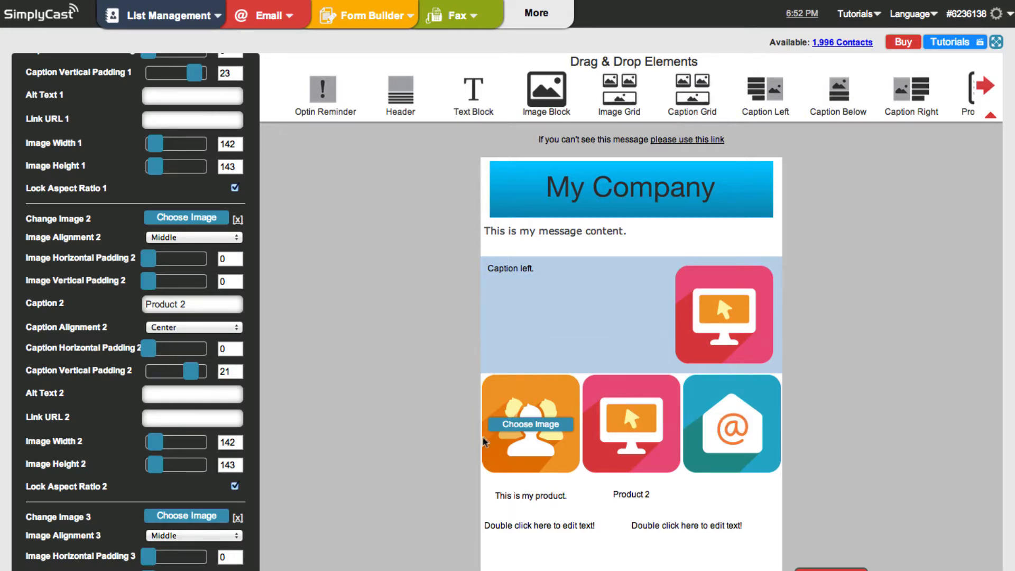
{"action": "scroll", "coordinate": [422, 445], "scroll_direction": "down", "scroll_amount": 3}
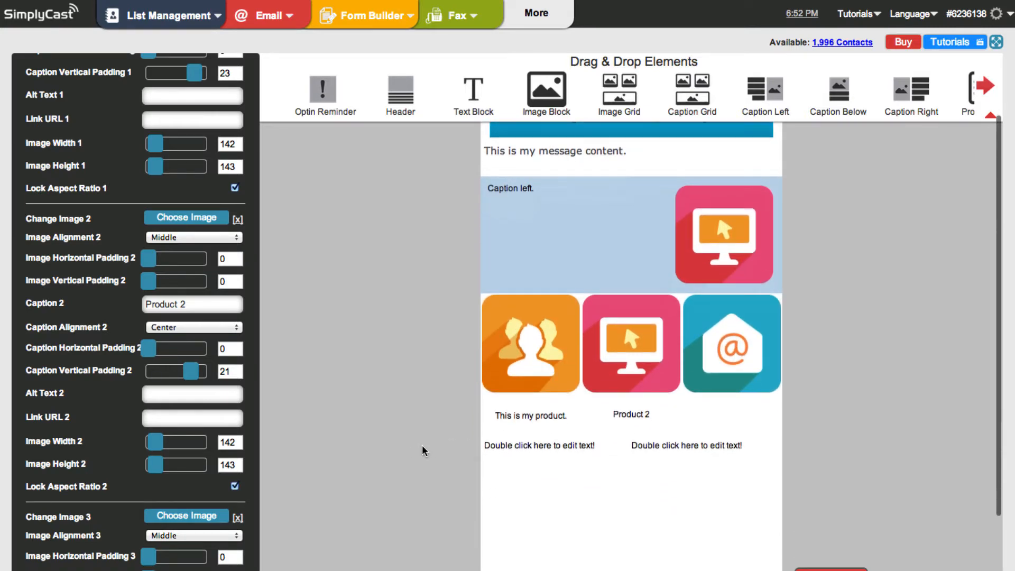
Delete both placeholder text columns below the Caption Grid, confirming each deletion
{"action": "left_click", "coordinate": [566, 465]}
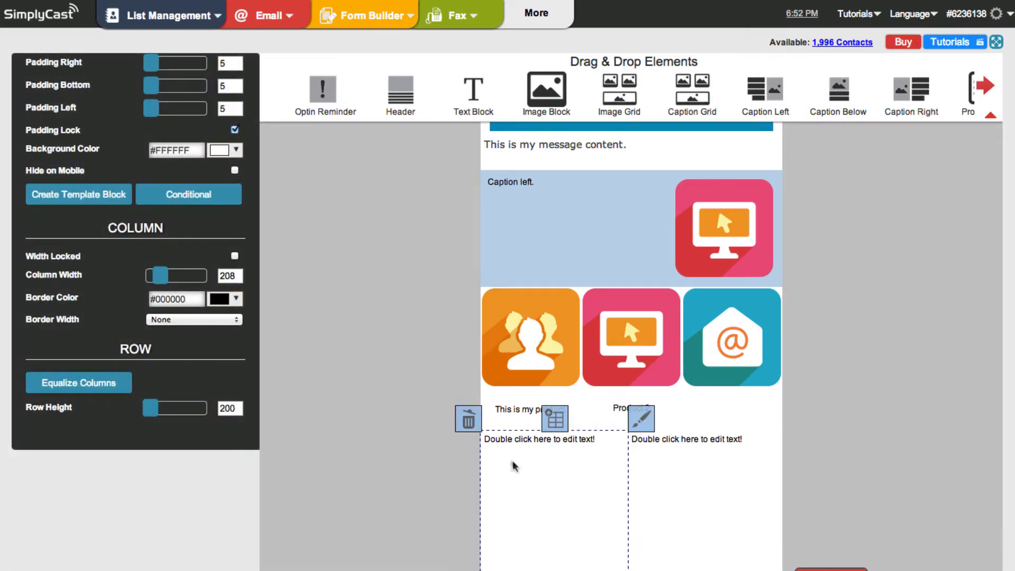
{"action": "left_click", "coordinate": [469, 423]}
{"action": "left_click", "coordinate": [481, 329]}
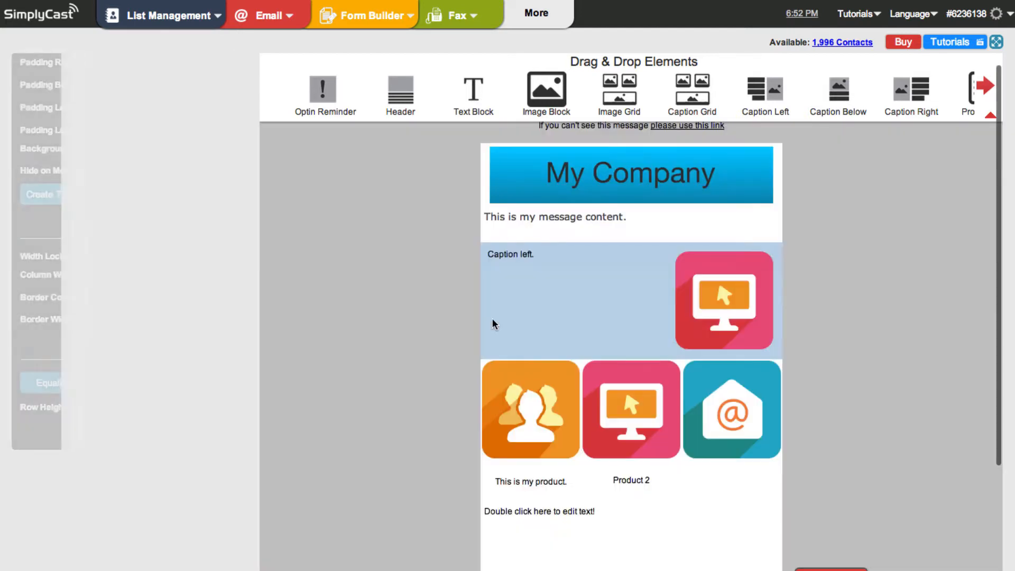
{"action": "left_click", "coordinate": [558, 539]}
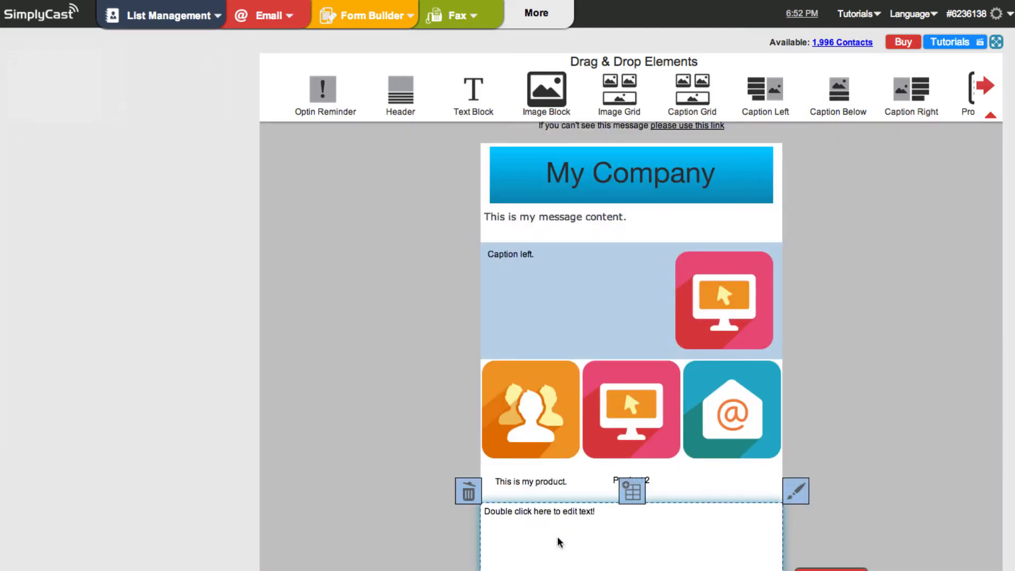
{"action": "left_click", "coordinate": [469, 494]}
{"action": "left_click", "coordinate": [482, 329]}
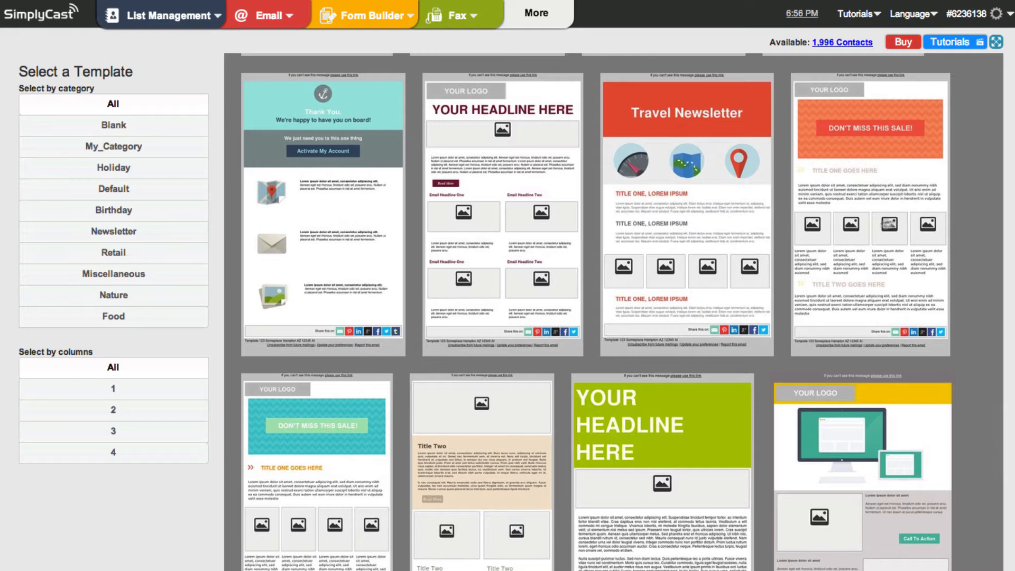
Preview the Travel Newsletter template and use it for the email
{"action": "left_click", "coordinate": [720, 217]}
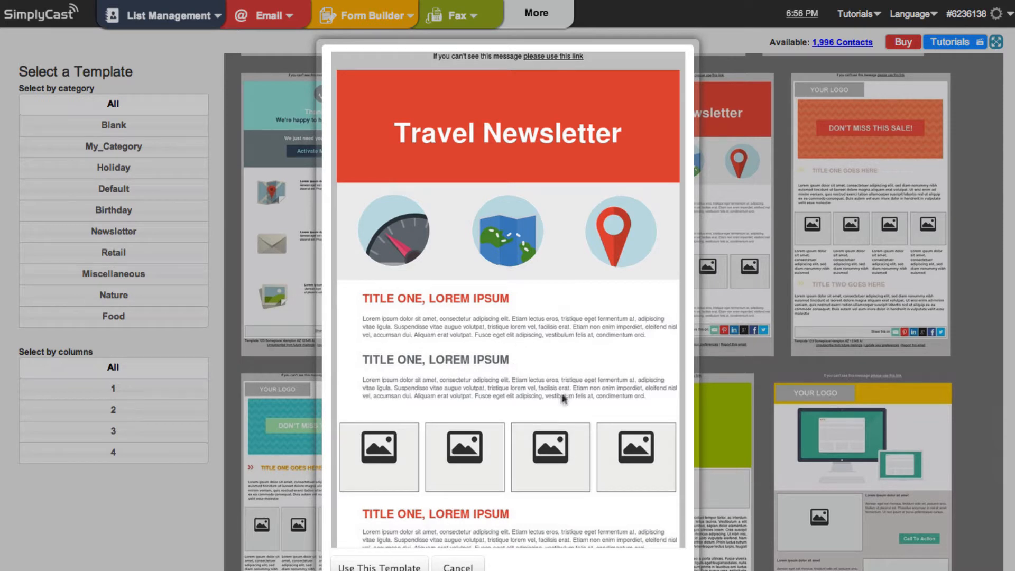
{"action": "left_click", "coordinate": [398, 565]}
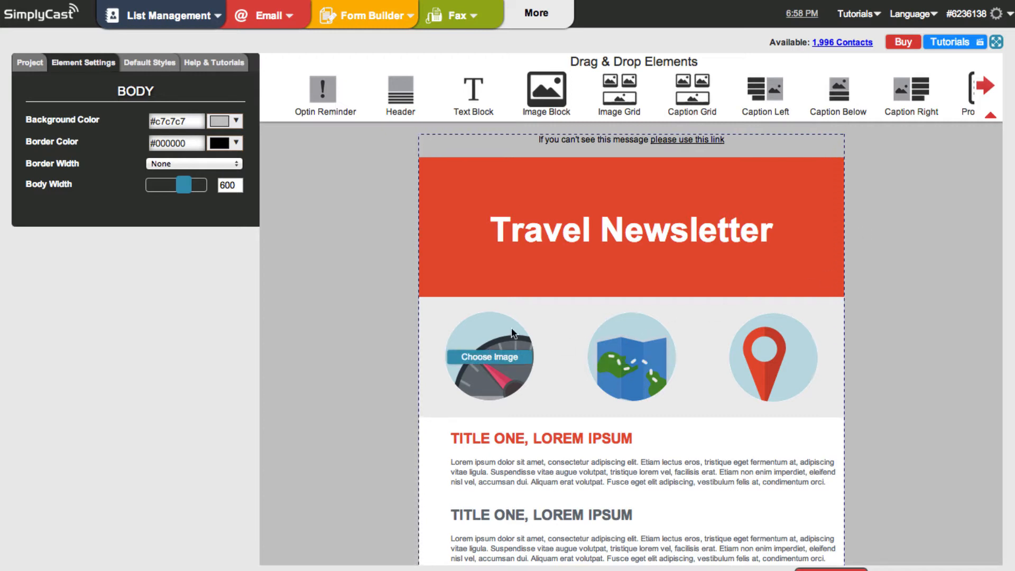
Set the layout of the image grid below the Travel Newsletter header to Grid and its number of images to 4
{"action": "mouse_move", "coordinate": [594, 335]}
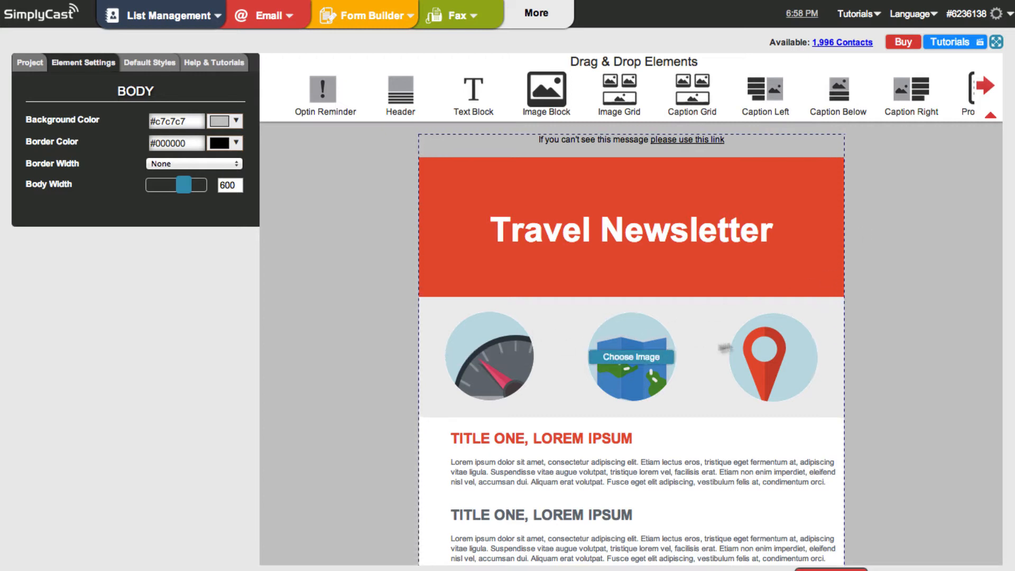
{"action": "left_click", "coordinate": [629, 332]}
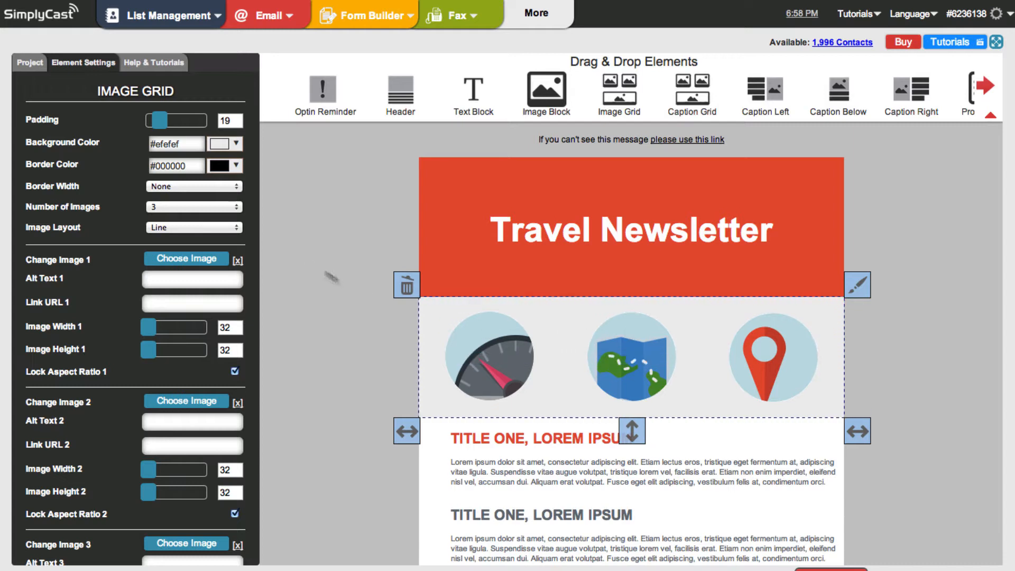
{"action": "left_click", "coordinate": [237, 229]}
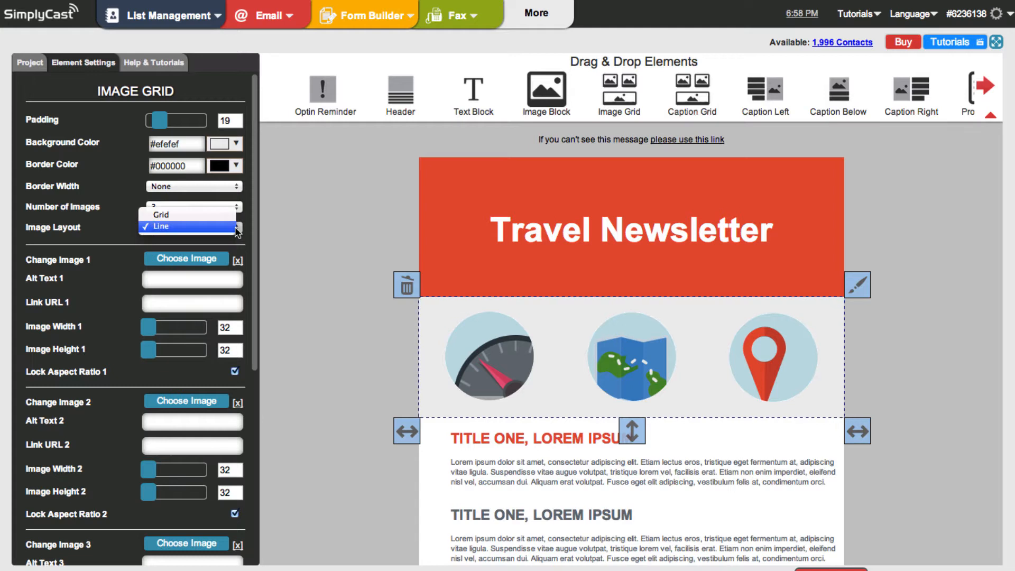
{"action": "left_click", "coordinate": [223, 213]}
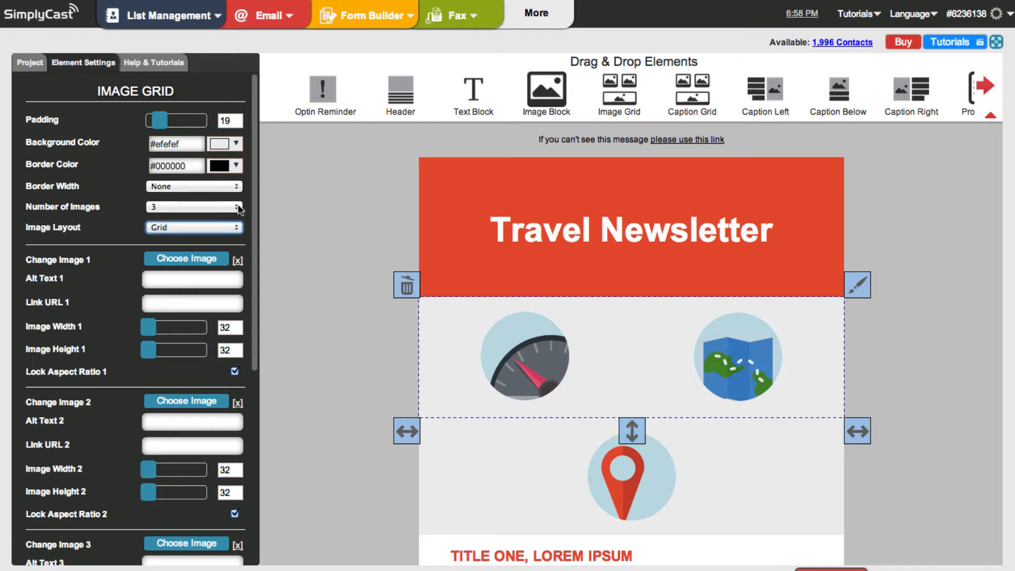
{"action": "left_click", "coordinate": [238, 208]}
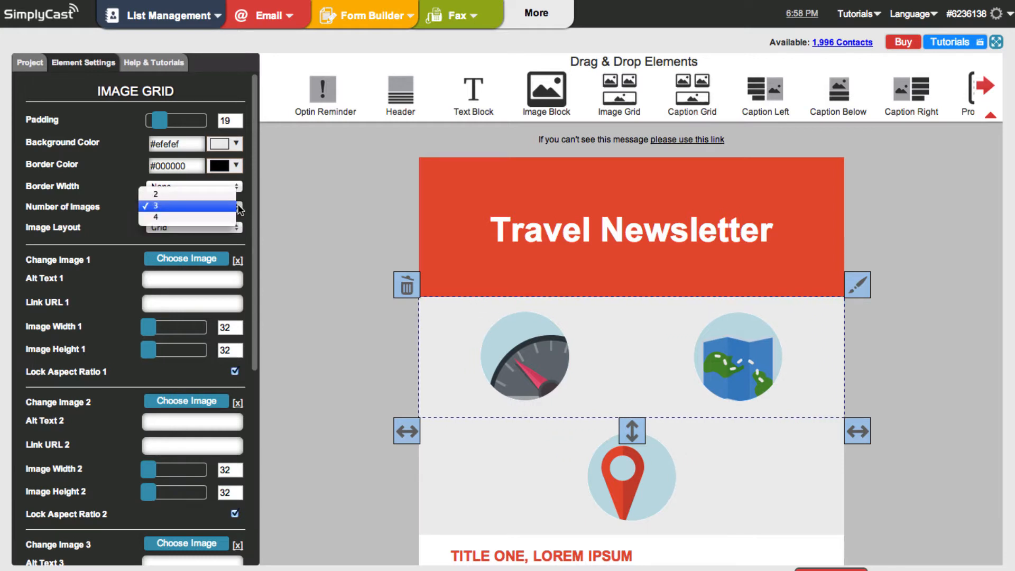
{"action": "left_click", "coordinate": [211, 218]}
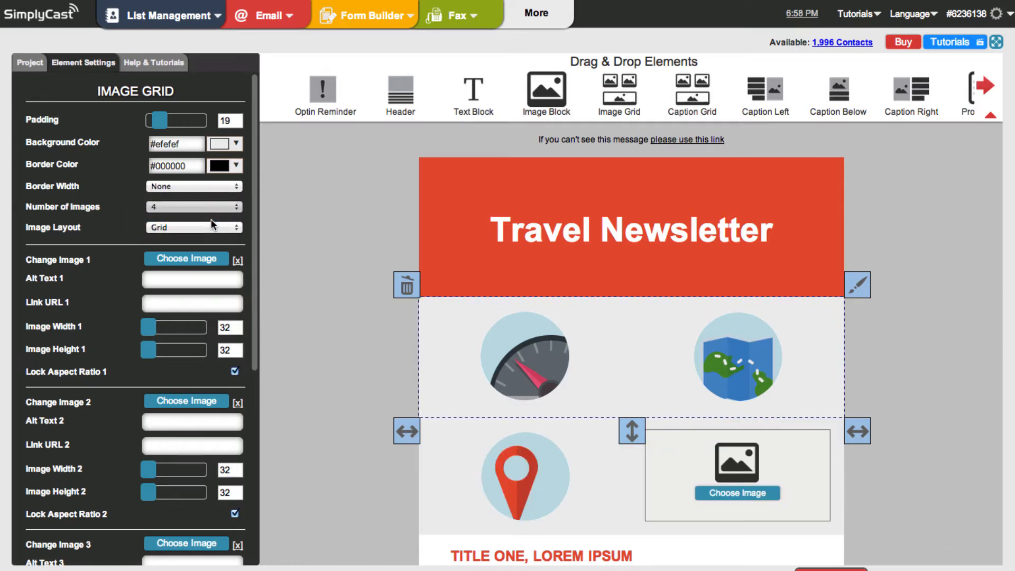
Remove LinkedIn from the Social Sharing bar at the end of the newsletter and add Tumblr
{"action": "mouse_move", "coordinate": [480, 365]}
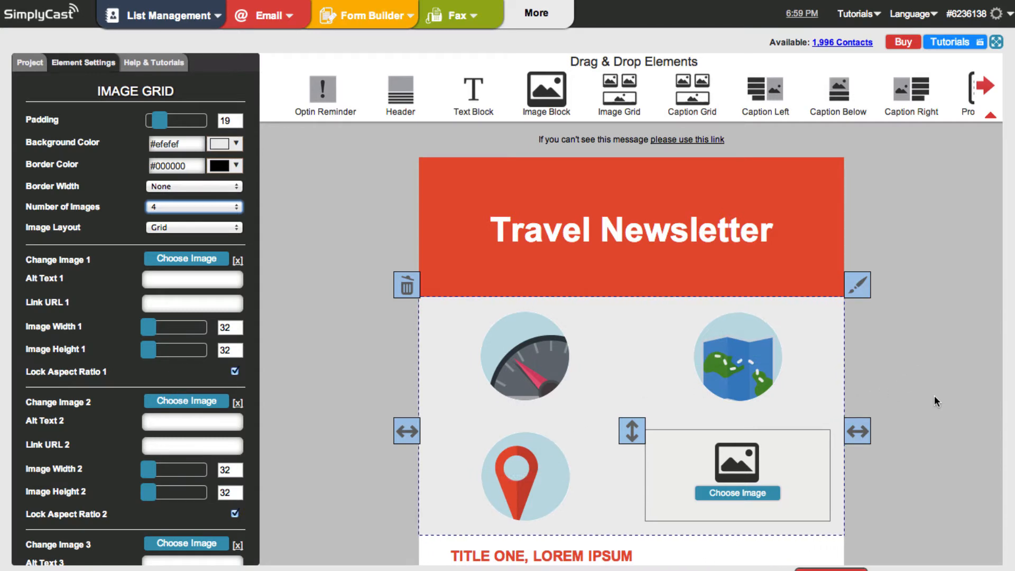
{"action": "scroll", "coordinate": [934, 395], "scroll_direction": "down", "scroll_amount": 6}
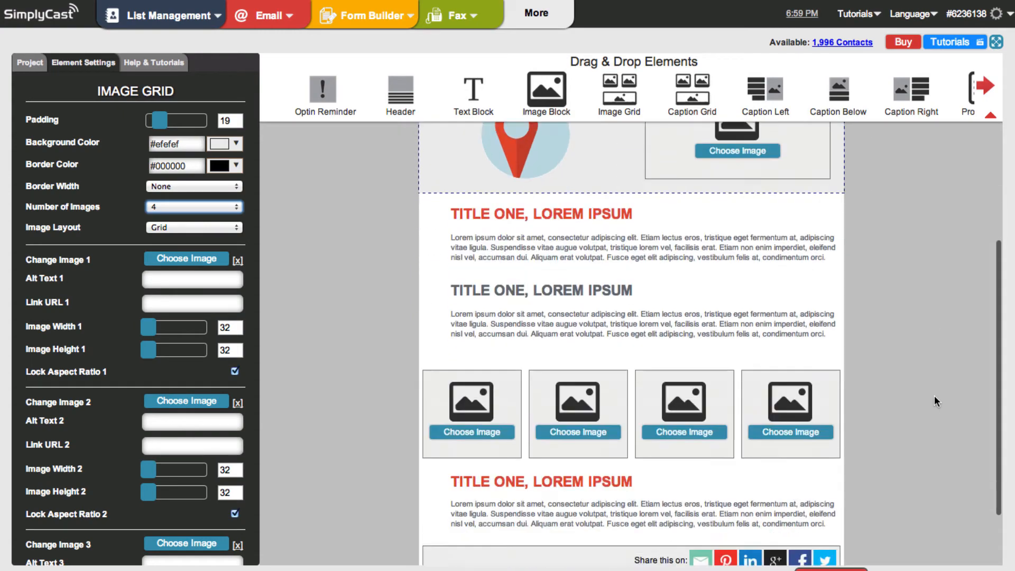
{"action": "scroll", "coordinate": [934, 395], "scroll_direction": "down", "scroll_amount": 2}
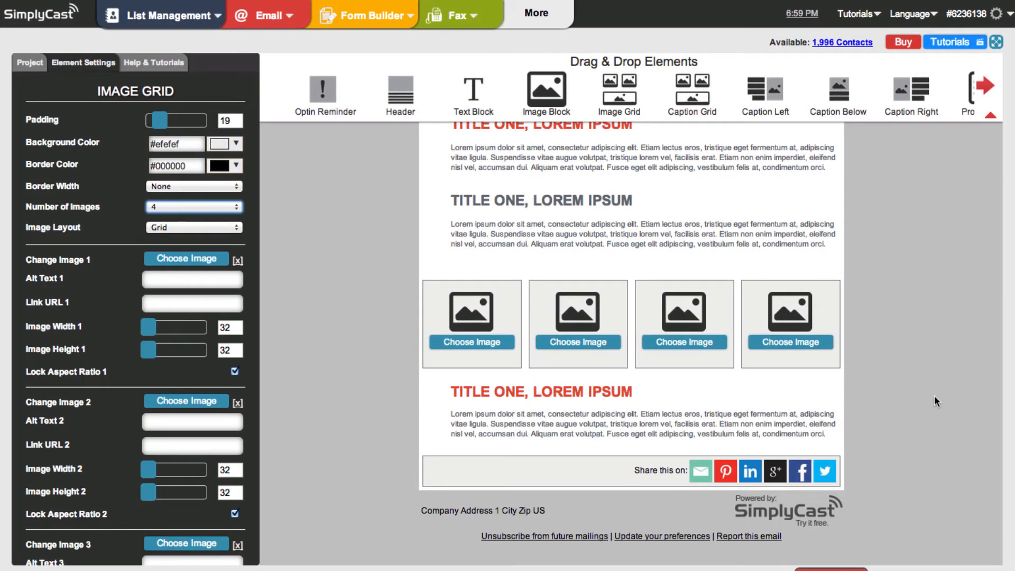
{"action": "left_click", "coordinate": [607, 474]}
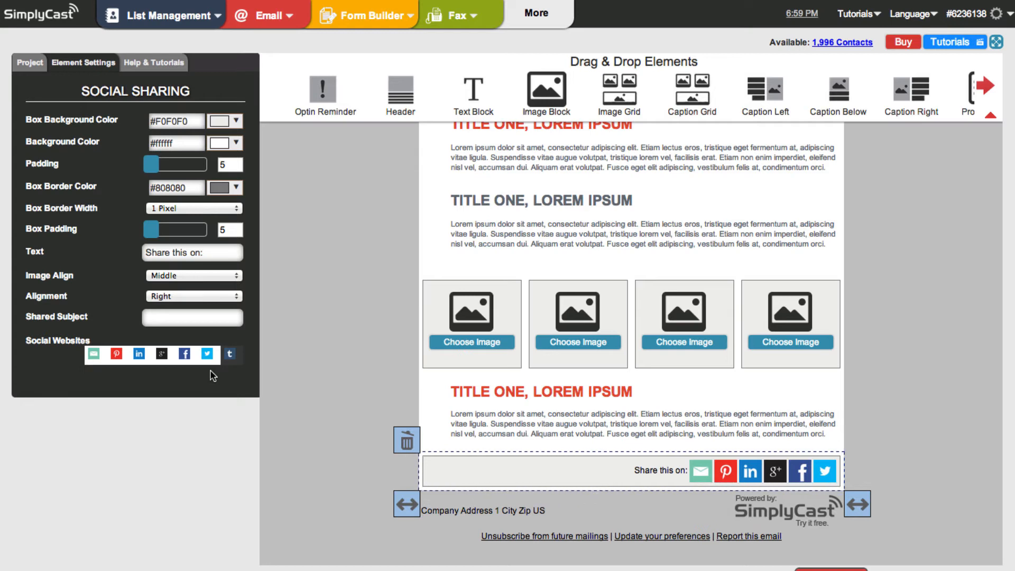
{"action": "left_click", "coordinate": [139, 355]}
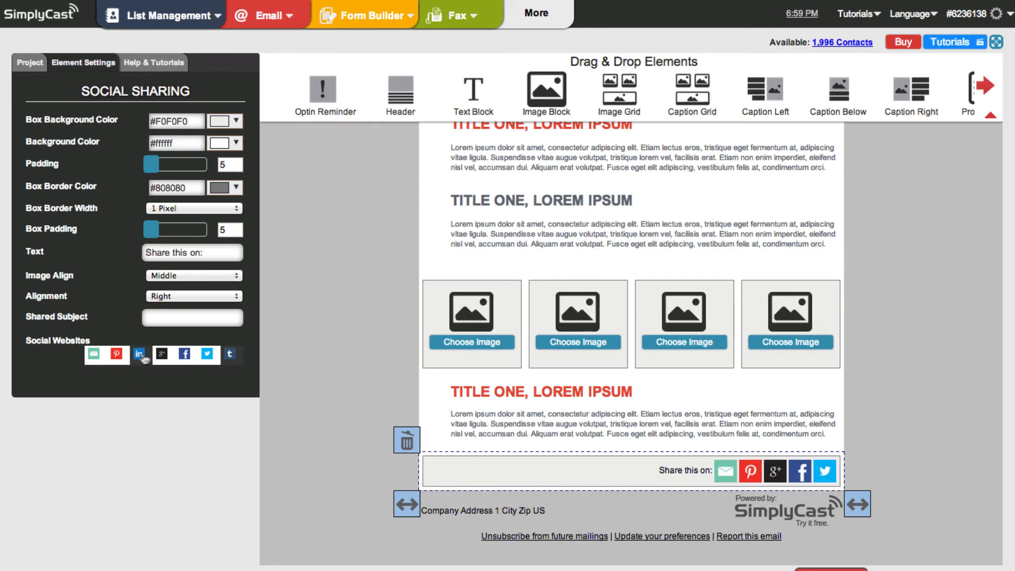
{"action": "left_click", "coordinate": [231, 355]}
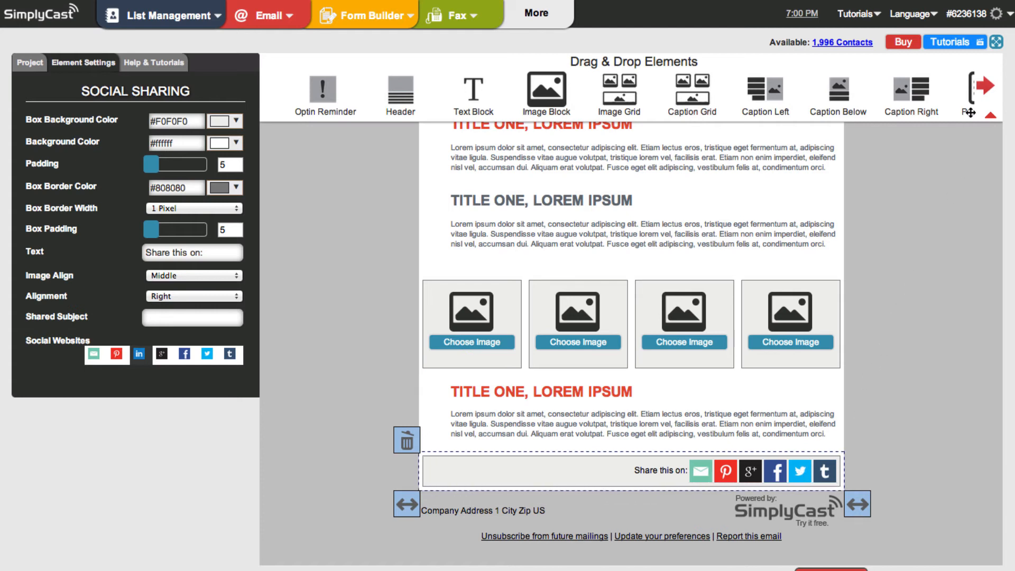
Add a Social Following element directly above the Social Sharing bar and set its alignment to Right
{"action": "left_click", "coordinate": [990, 87]}
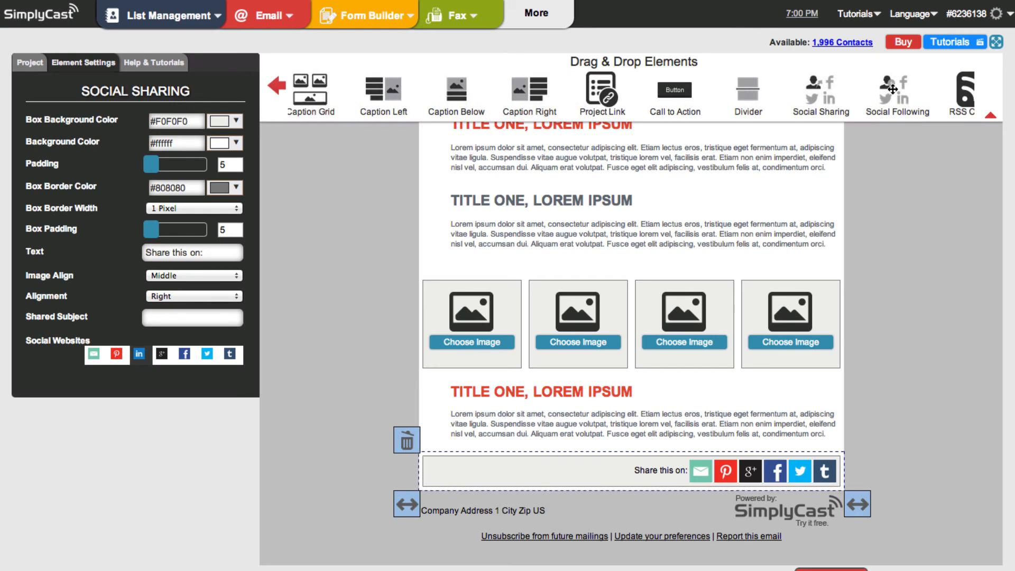
{"action": "mouse_move", "coordinate": [895, 88]}
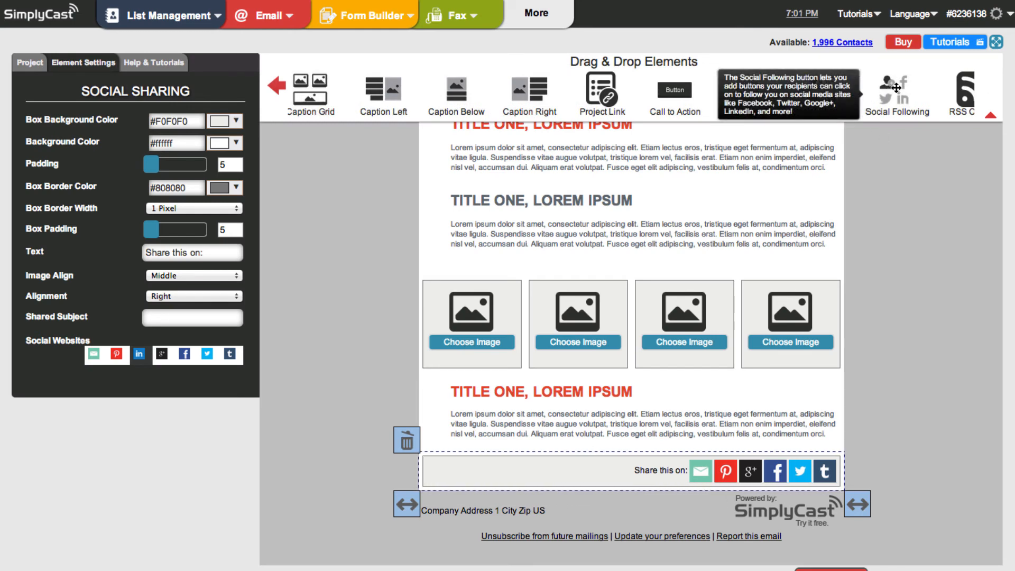
{"action": "left_click_drag", "start_coordinate": [896, 88], "coordinate": [714, 441]}
{"action": "scroll", "coordinate": [710, 445], "scroll_direction": "down", "scroll_amount": 3}
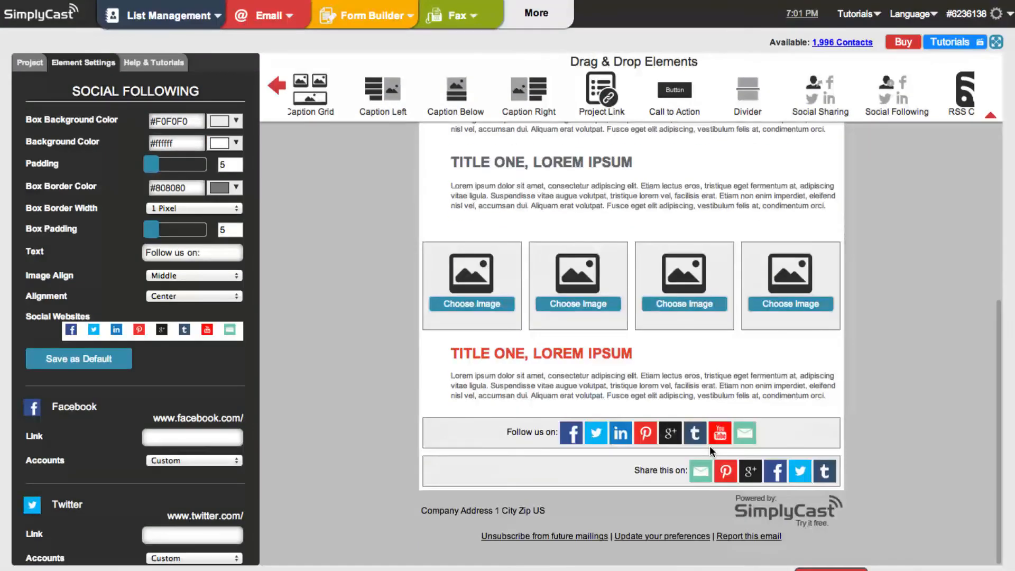
{"action": "left_click", "coordinate": [529, 438]}
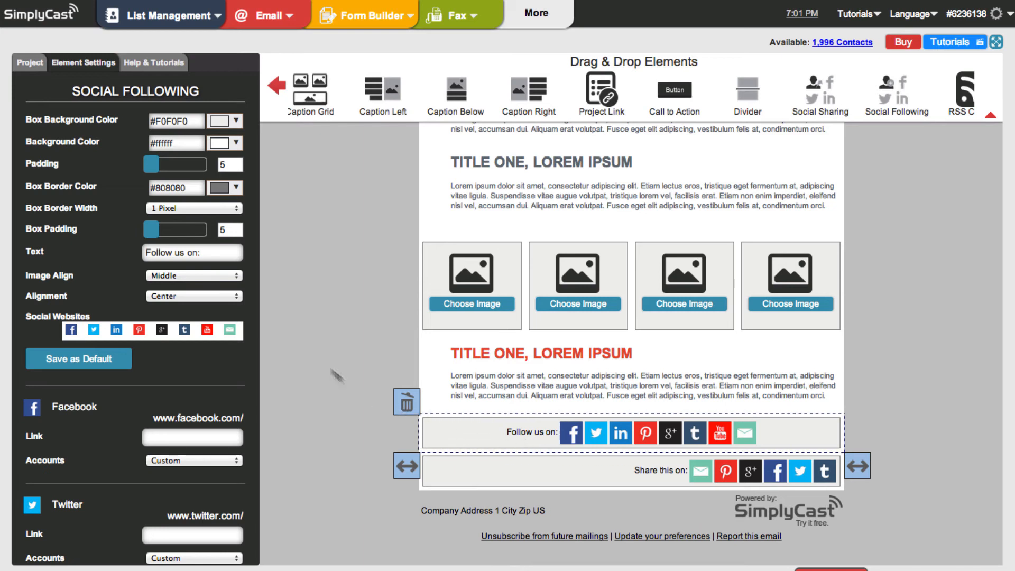
{"action": "left_click", "coordinate": [231, 299]}
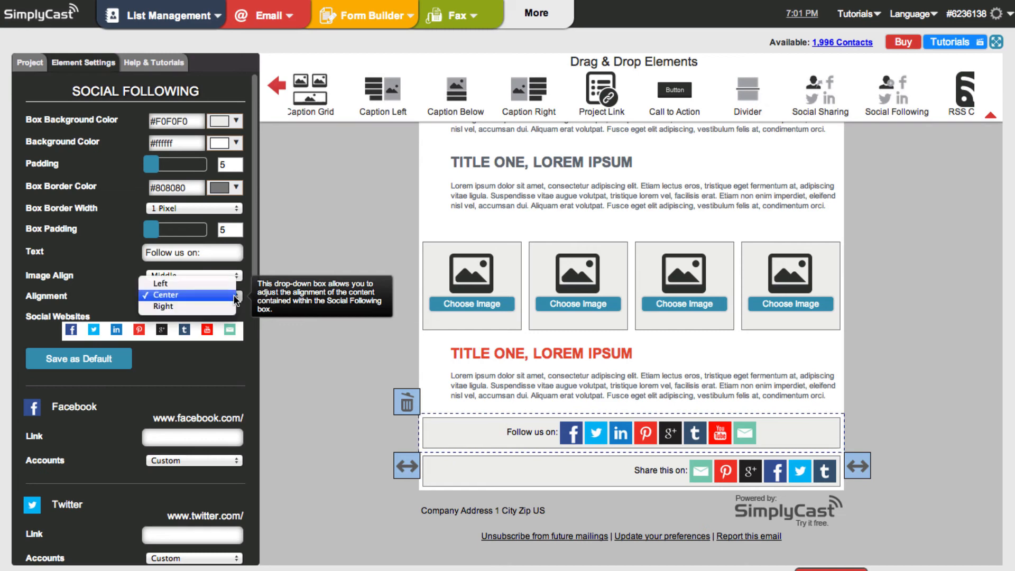
{"action": "left_click", "coordinate": [207, 306]}
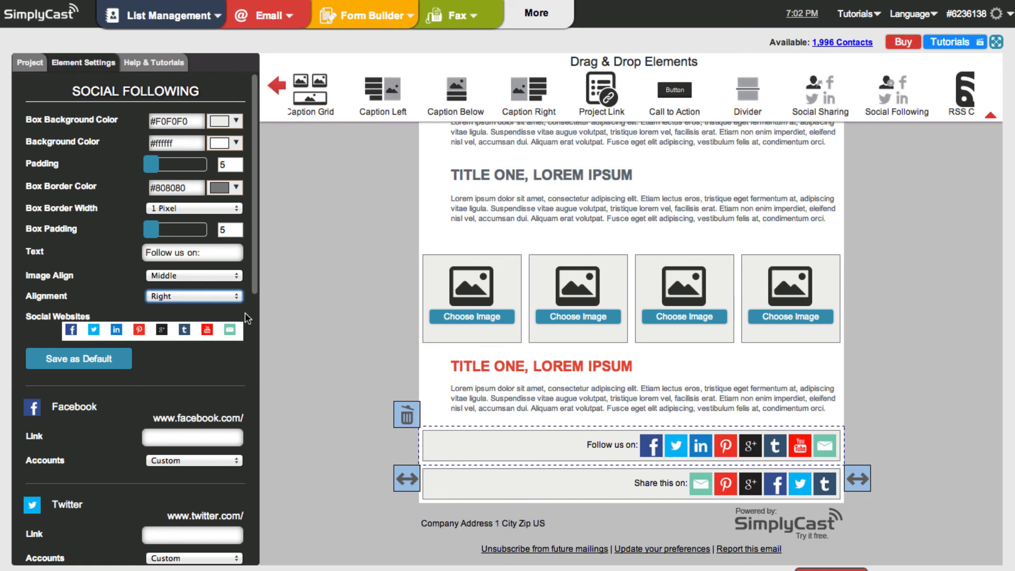
Delete the Social Following element from the newsletter and confirm the deletion
{"action": "left_click", "coordinate": [407, 416]}
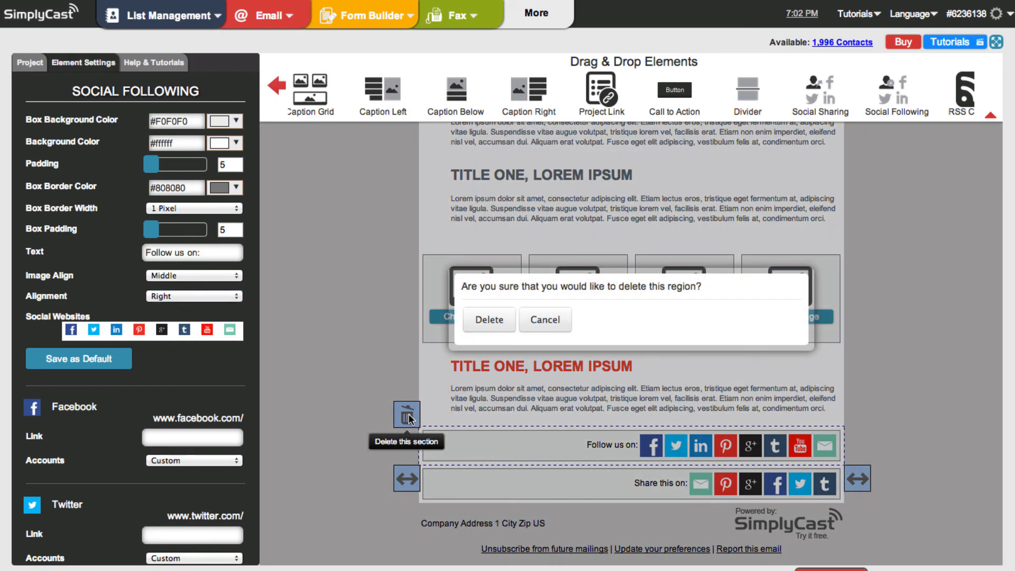
{"action": "left_click", "coordinate": [485, 319]}
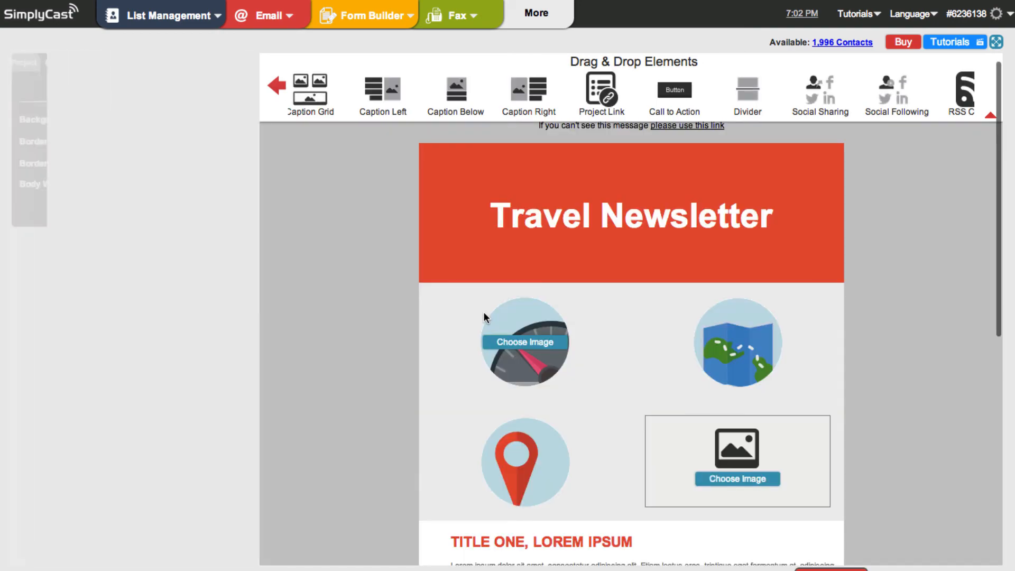
{"action": "scroll", "coordinate": [387, 386], "scroll_direction": "down", "scroll_amount": 10}
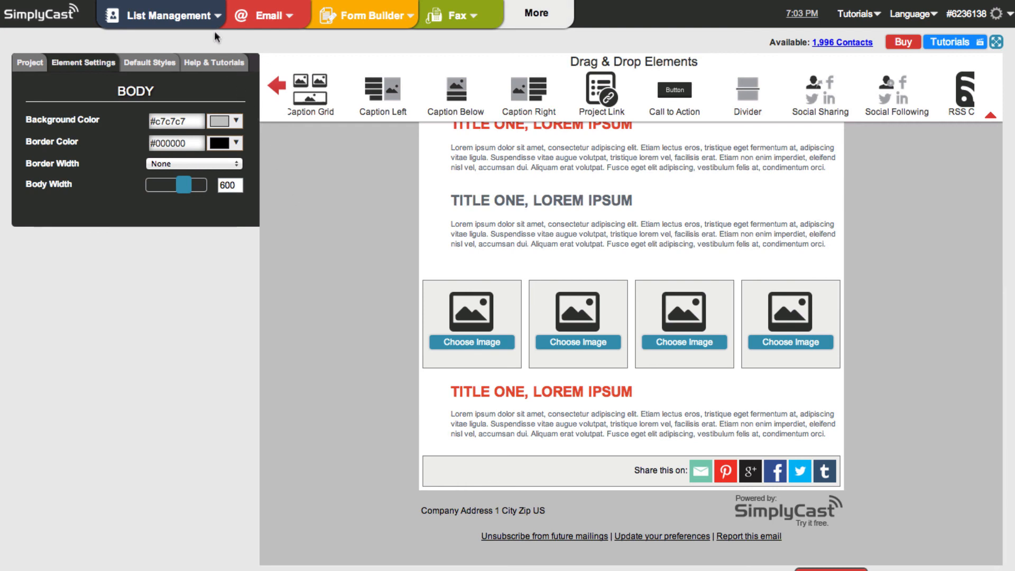
Open the Email Tutorial Playlist in the editor's help and look through its list of videos
{"action": "left_click", "coordinate": [227, 63]}
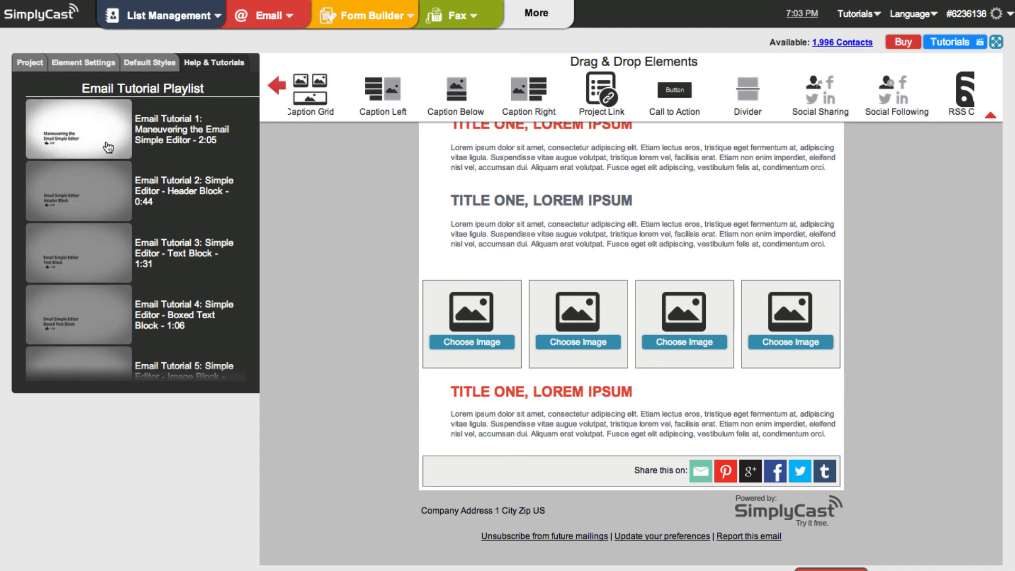
{"action": "scroll", "coordinate": [165, 192], "scroll_direction": "down", "scroll_amount": 1}
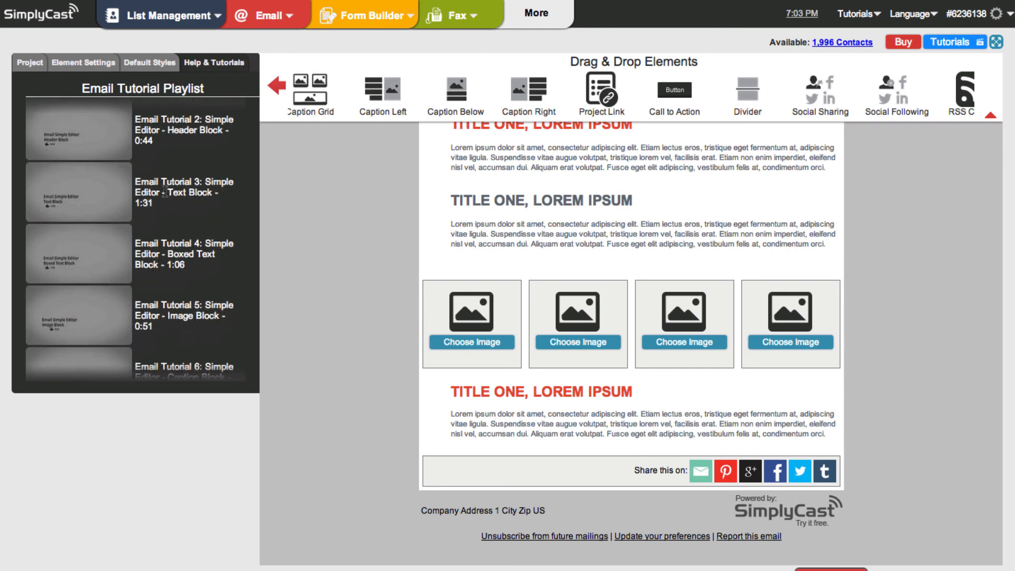
{"action": "scroll", "coordinate": [165, 192], "scroll_direction": "down", "scroll_amount": 4}
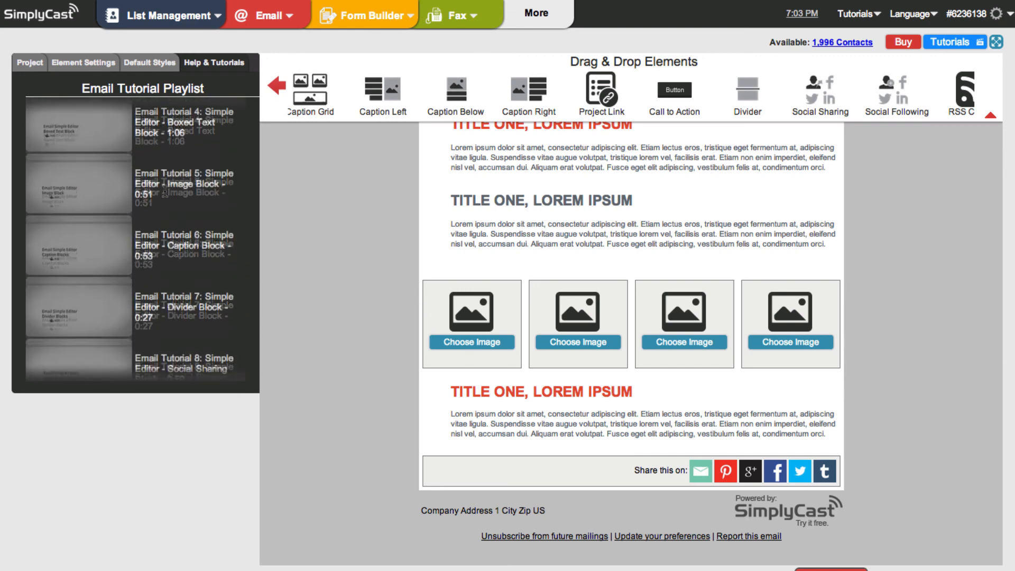
{"action": "scroll", "coordinate": [165, 196], "scroll_direction": "down", "scroll_amount": 1}
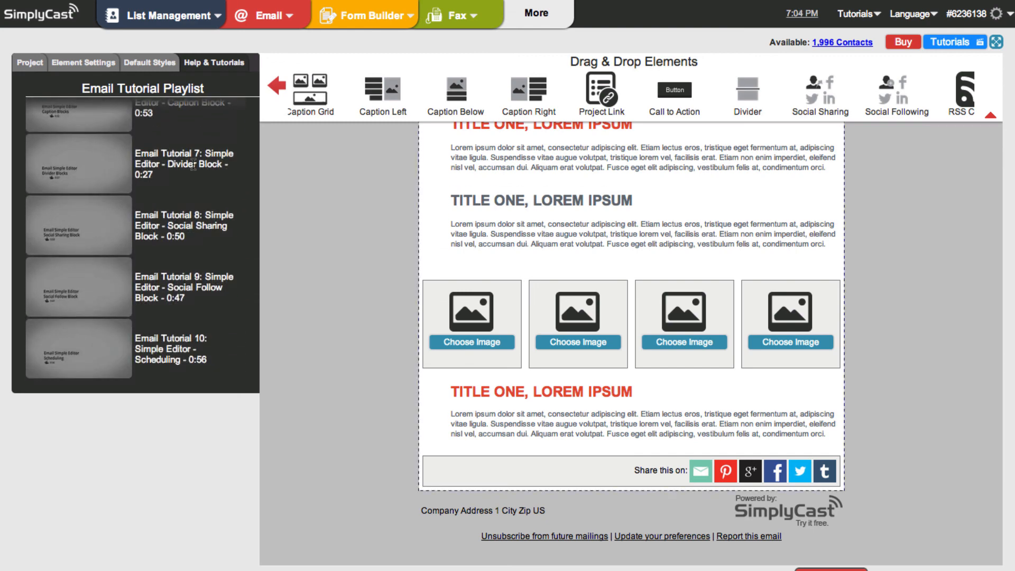